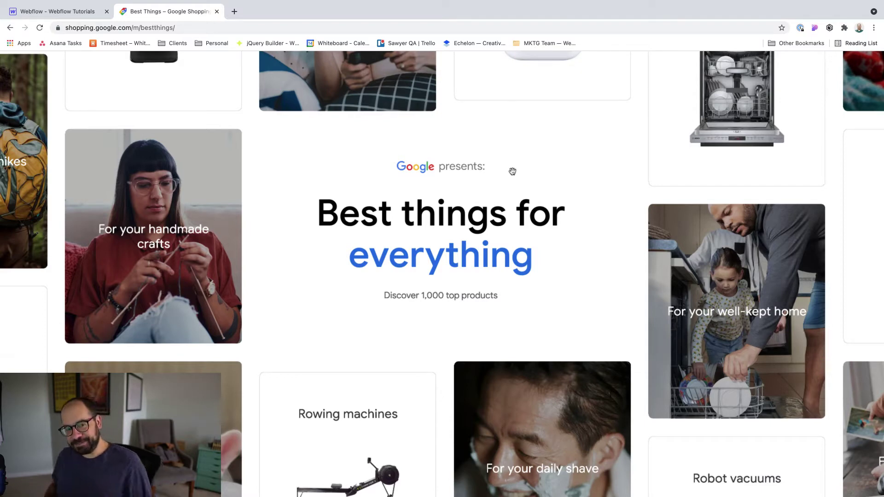
- Pan and scroll Google Shopping's 'Best things for everything' tile grid, then return to the Webflow tab
scroll(506, 175, up, 1)
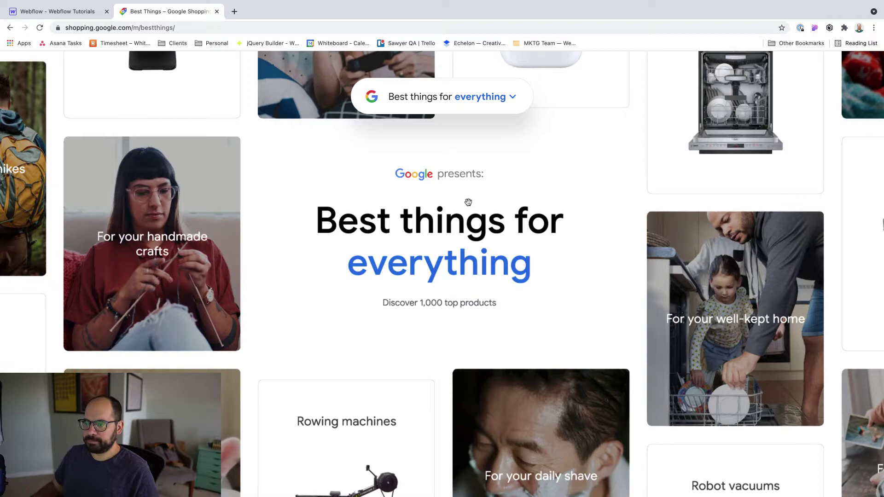
drag(394, 211, 524, 230)
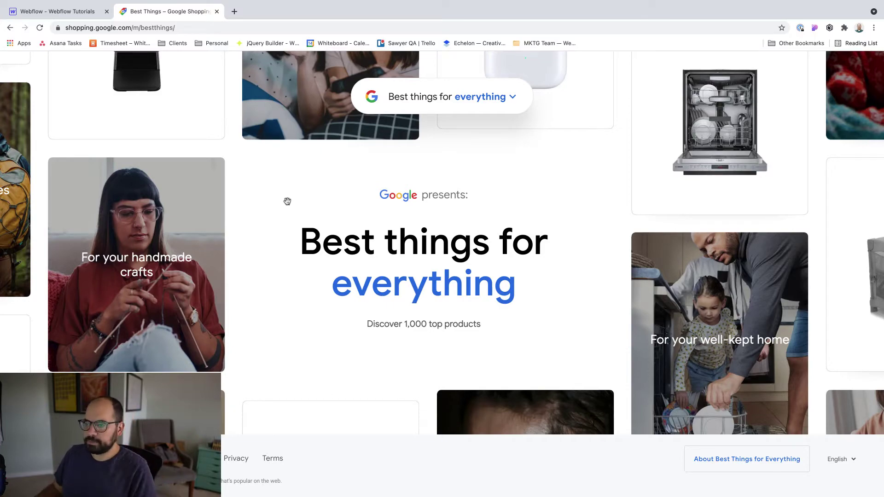
drag(276, 216, 400, 226)
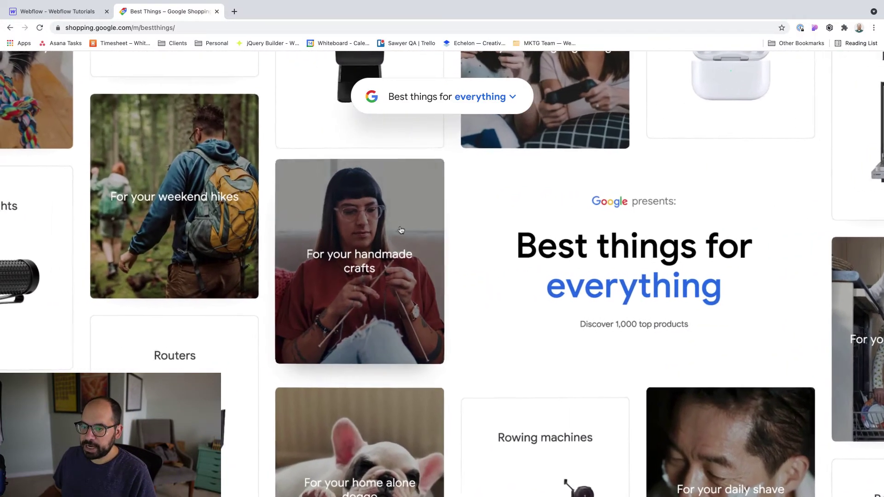
scroll(400, 227, right, 8)
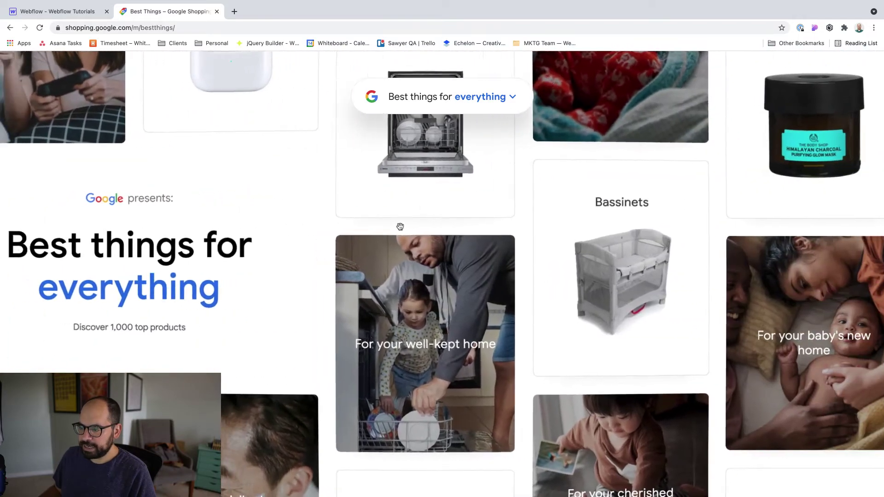
scroll(400, 227, left, 5)
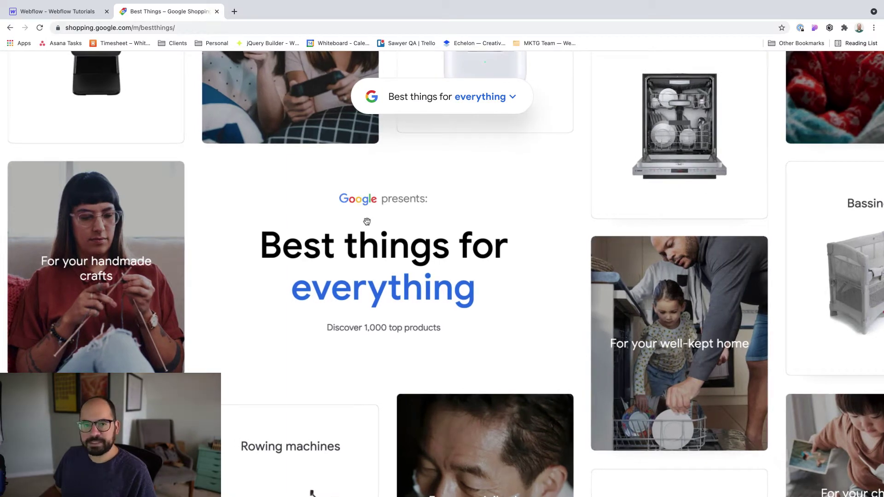
scroll(365, 221, left, 2)
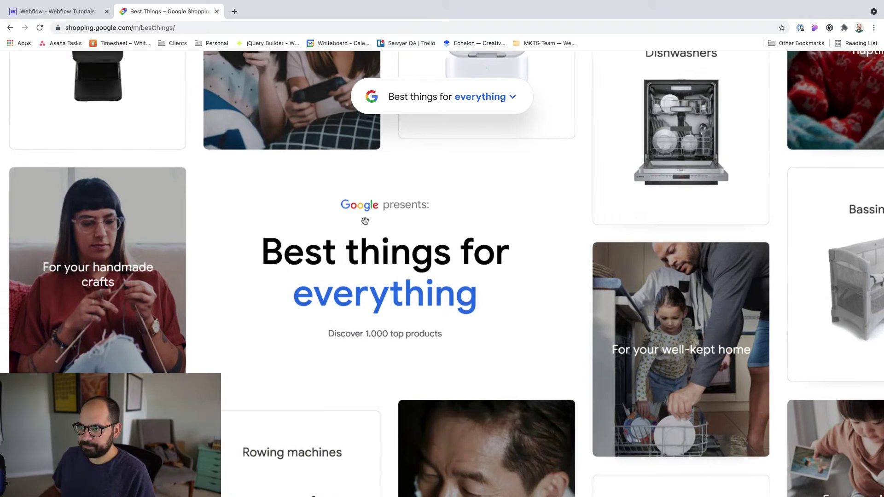
key(ctrl+shift+Tab)
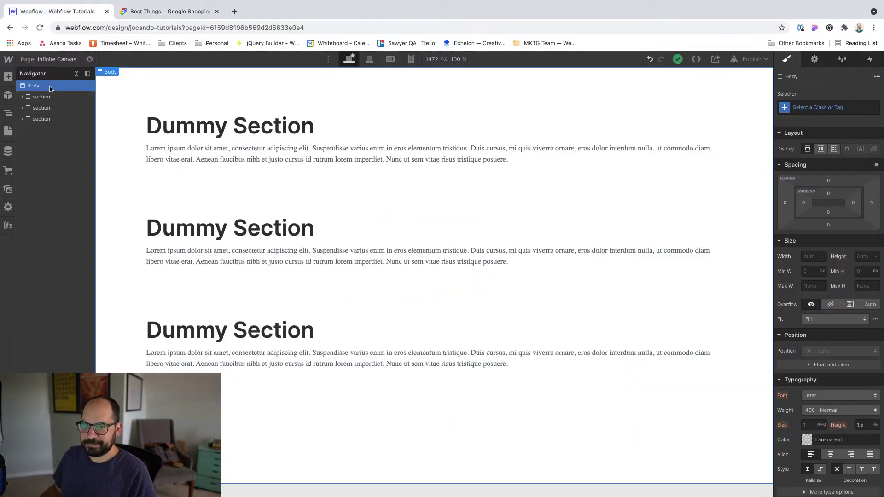
- Insert a Div Block above the first section and change its tag to Header
key(super+e)
text(di)
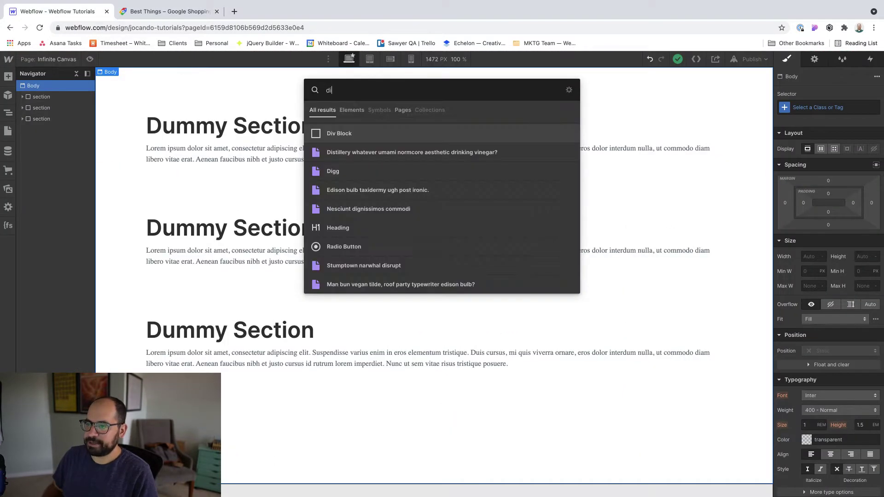
click(343, 134)
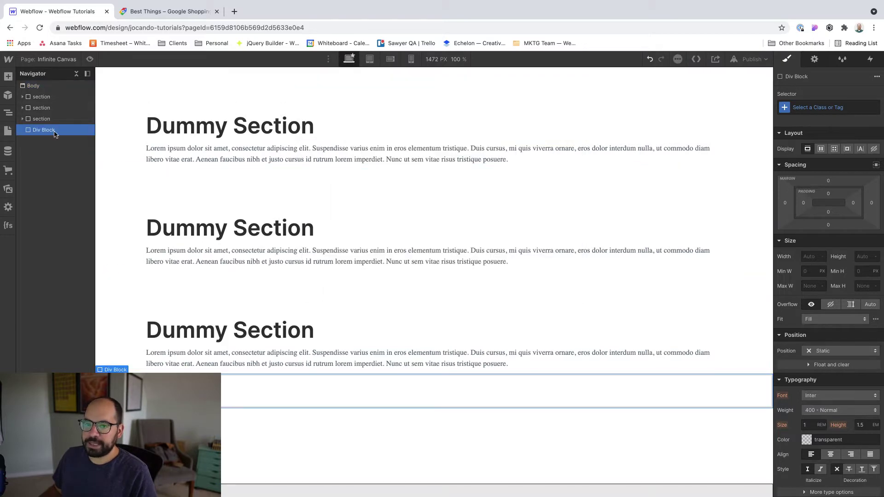
drag(44, 130, 49, 93)
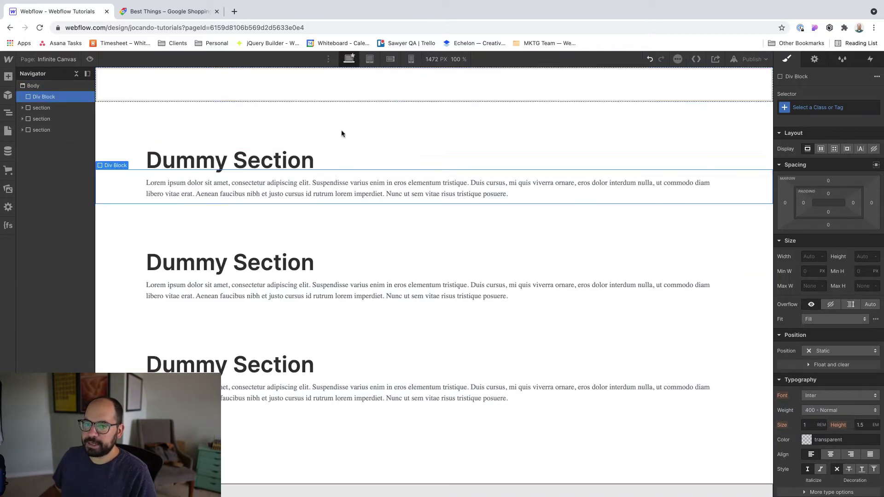
click(815, 58)
click(830, 109)
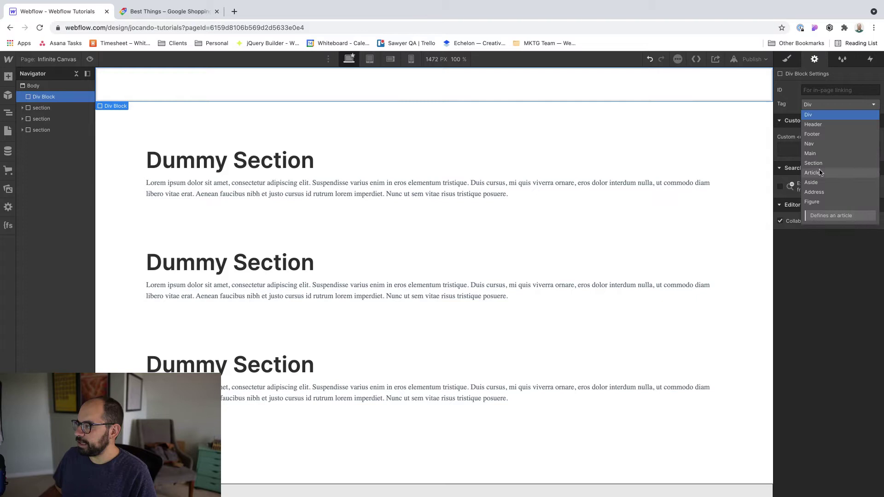
click(820, 125)
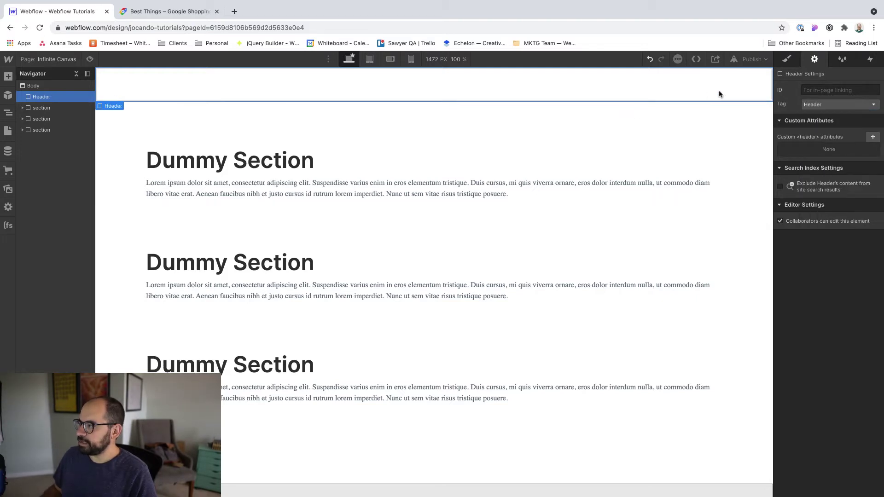
- Create the class infinite-header on the new Header element
key(s)
key(super+Return)
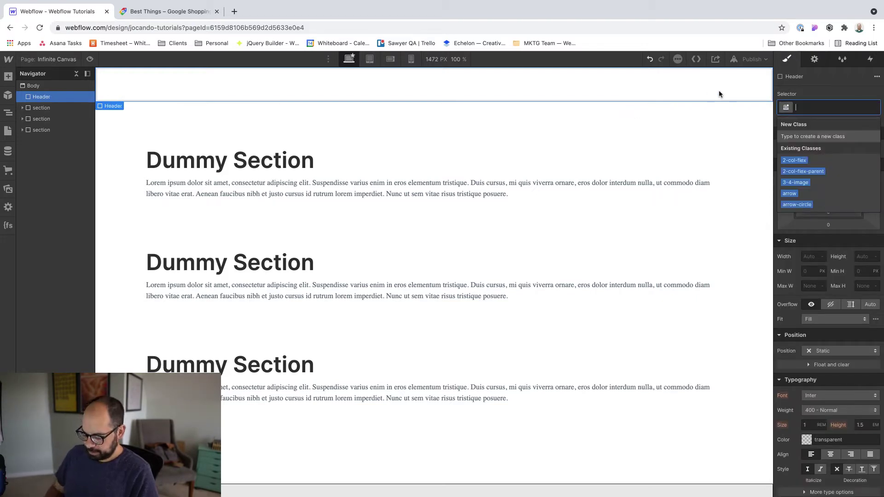
text(infinited-)
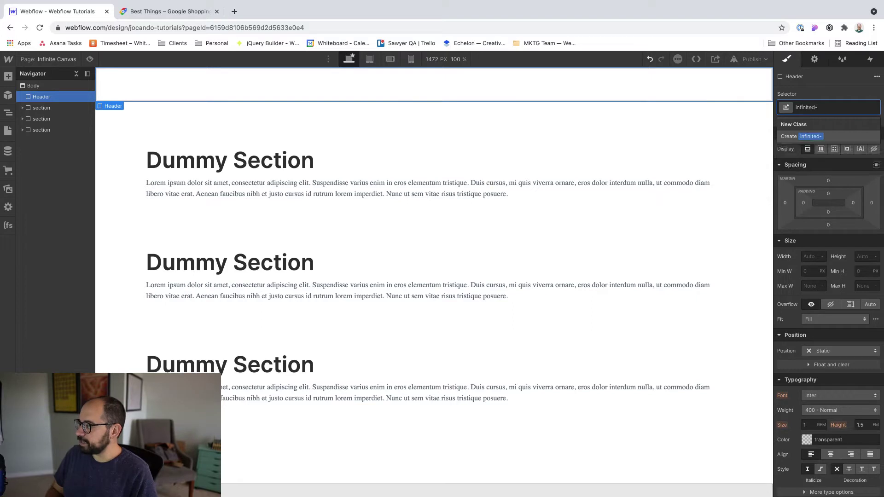
text(header)
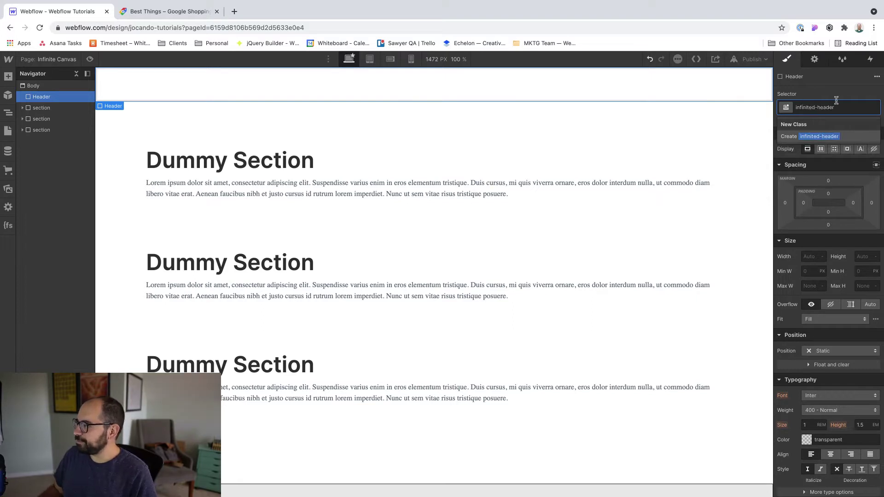
key(BackSpace)
text(r)
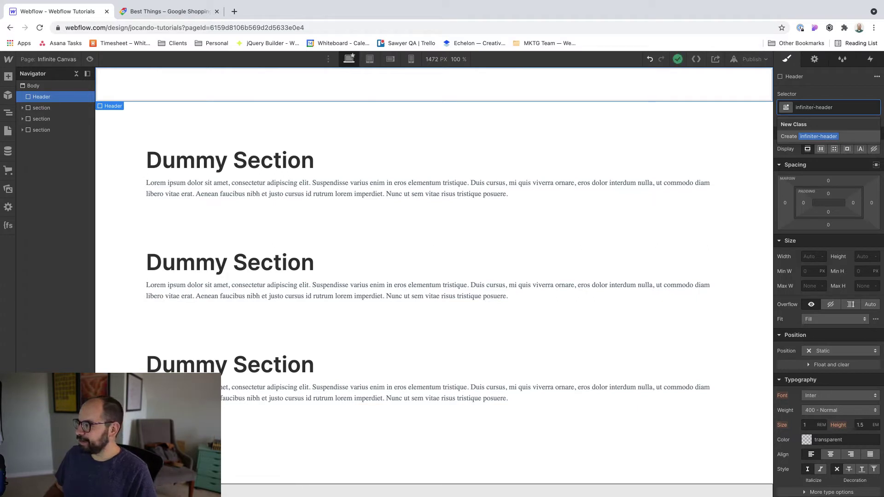
key(BackSpace)
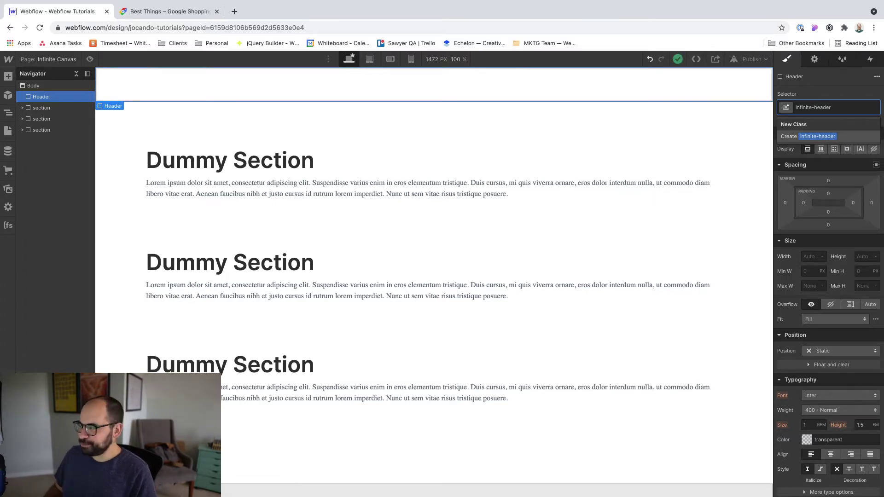
key(Return)
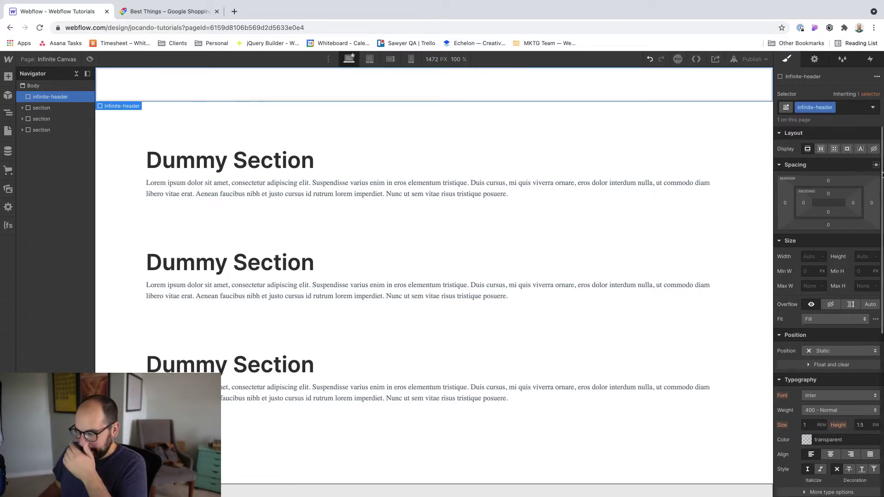
- Set infinite-header's height to 100vh, overflow to hidden, and position to relative
click(864, 258)
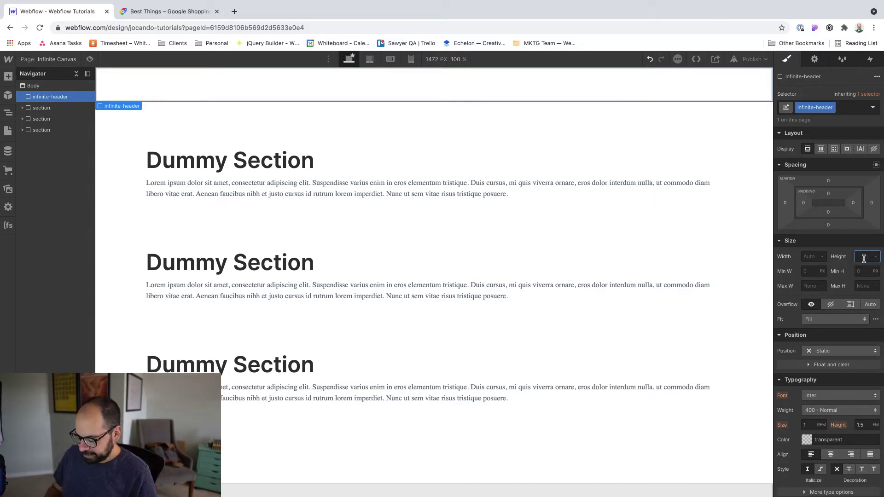
text(100vh)
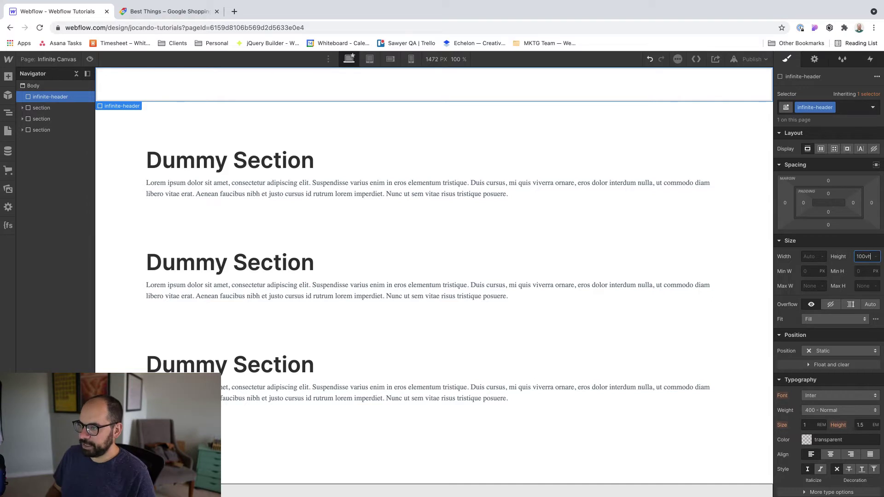
key(Return)
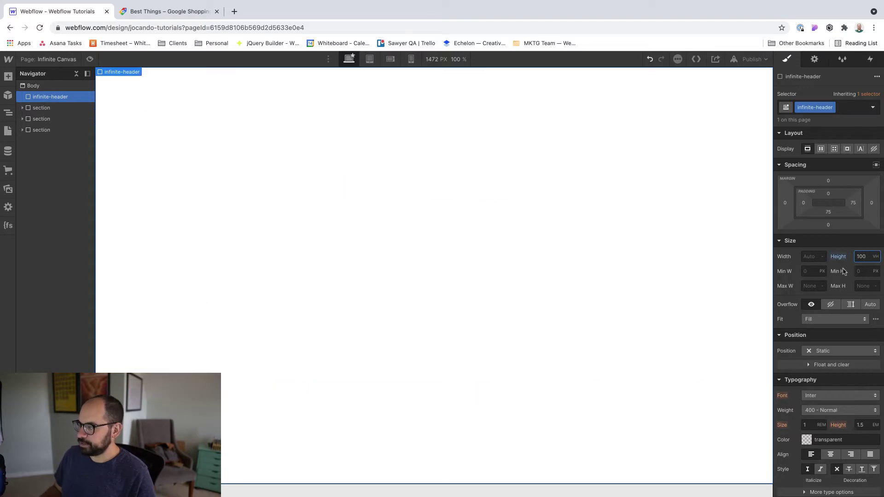
click(830, 305)
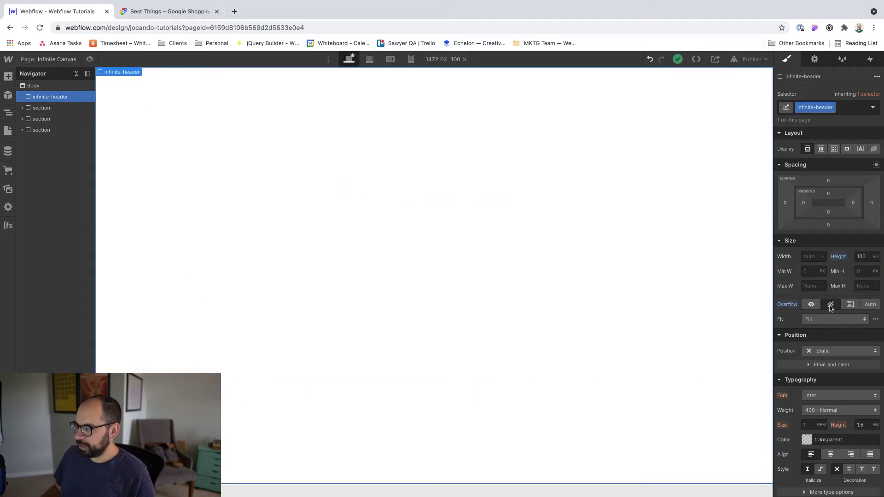
click(827, 352)
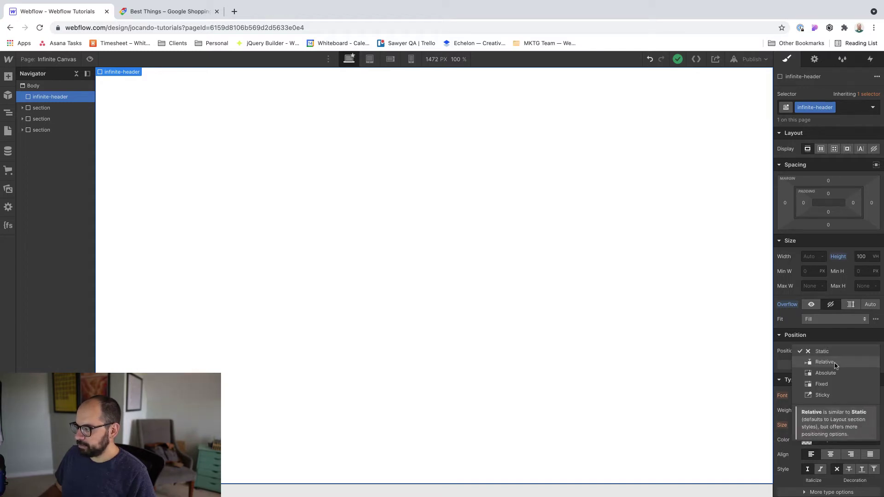
click(835, 363)
scroll(623, 247, down, 5)
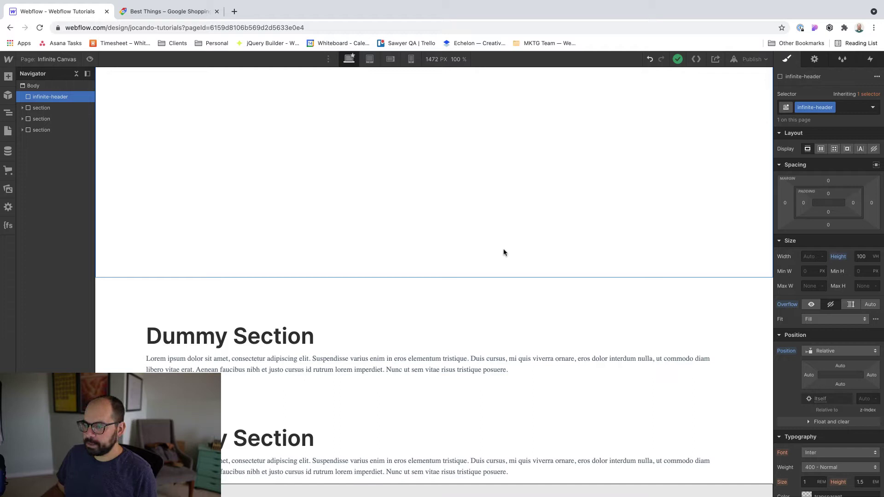
scroll(504, 251, down, 3)
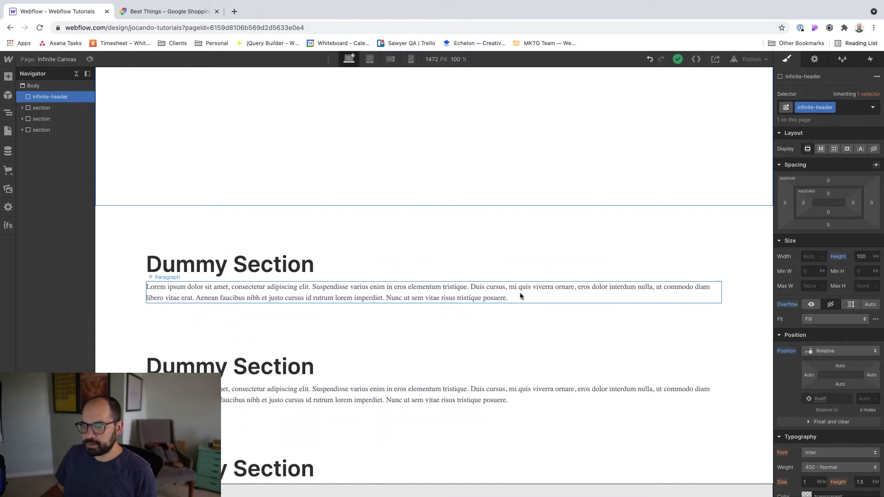
scroll(511, 294, down, 1)
scroll(509, 290, up, 12)
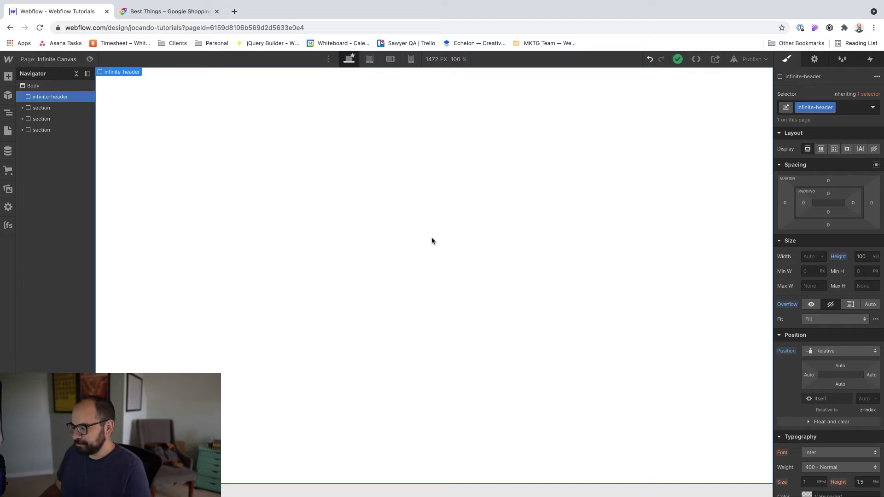
- Add a Collection List inside the header using Blogs as its source
key(super+e)
text(co)
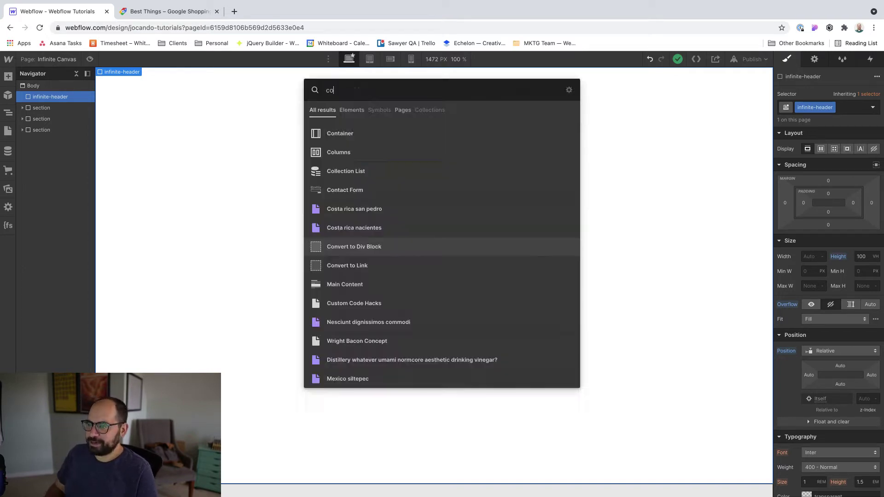
click(409, 171)
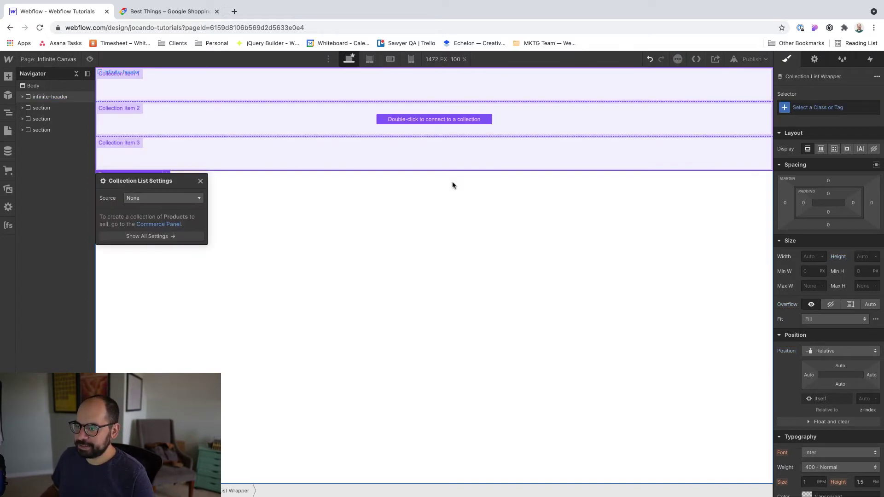
click(159, 201)
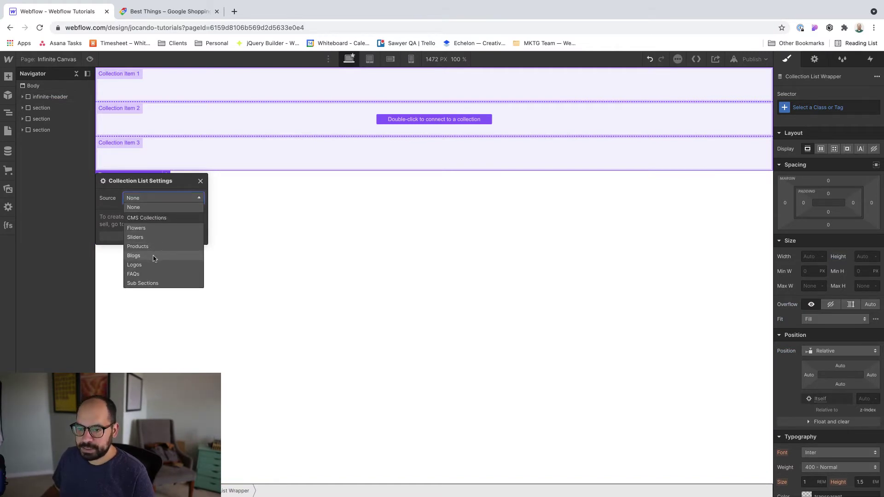
click(134, 256)
click(200, 95)
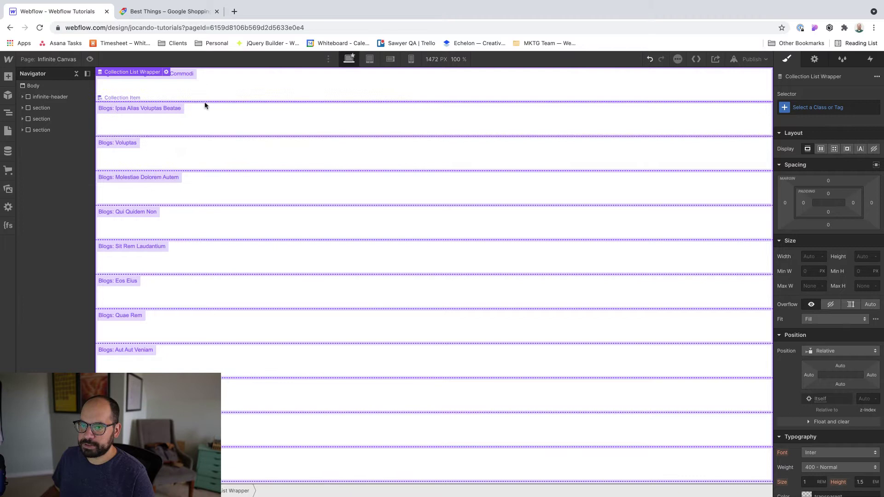
- Select the Collection List Wrapper and create the class infinite-canvas on it
click(68, 102)
click(247, 129)
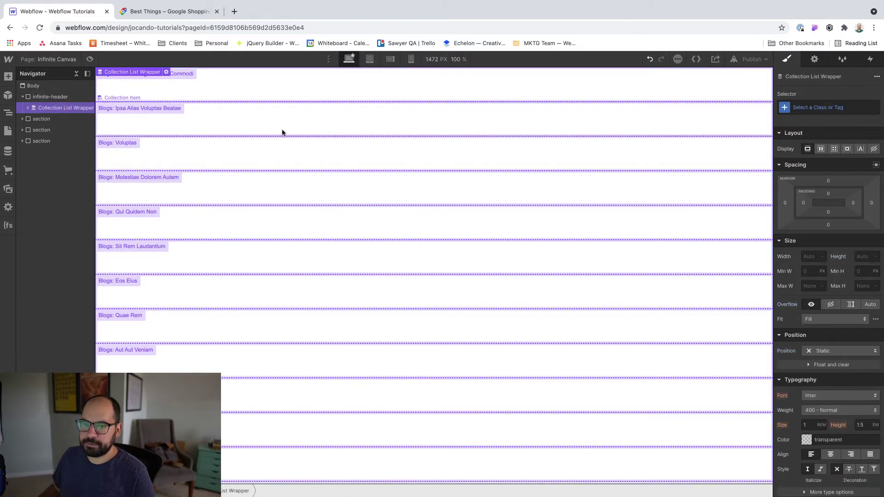
click(282, 132)
key(super+Return)
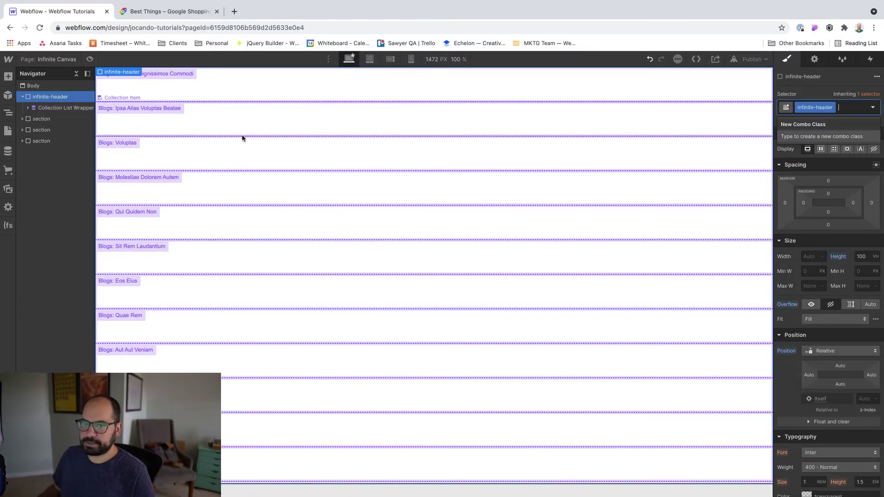
click(123, 111)
click(852, 106)
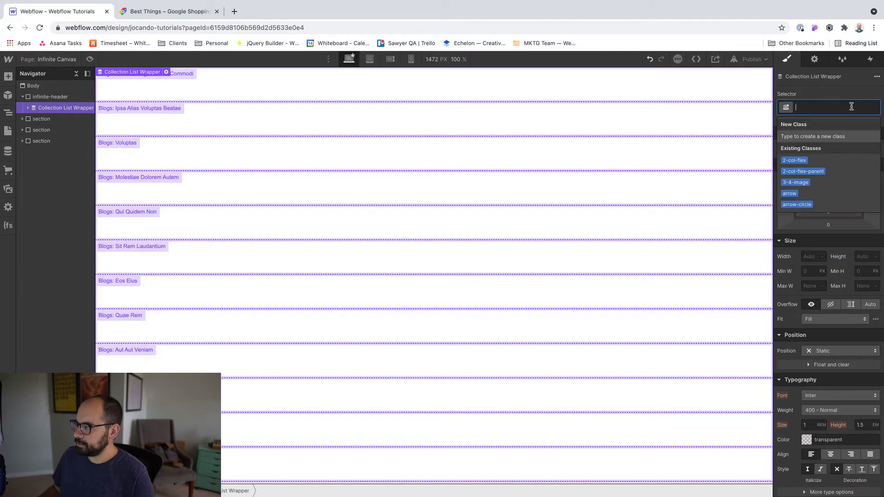
text(infin)
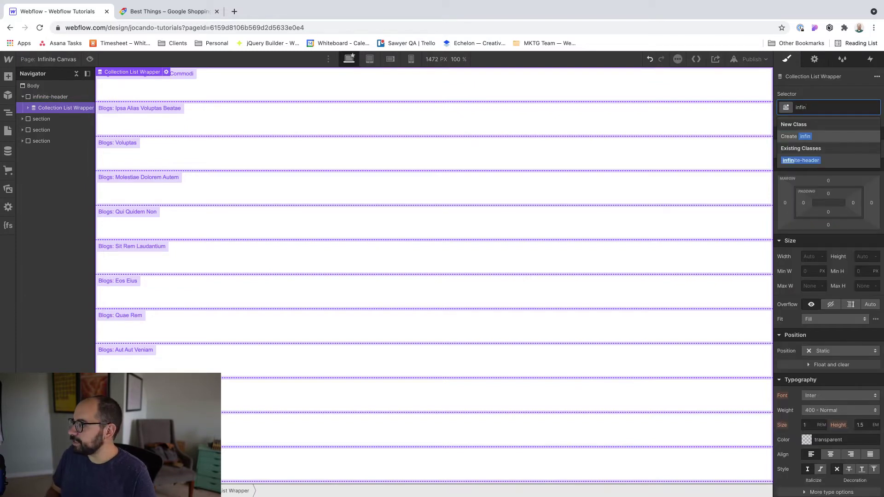
text(ite-canvas)
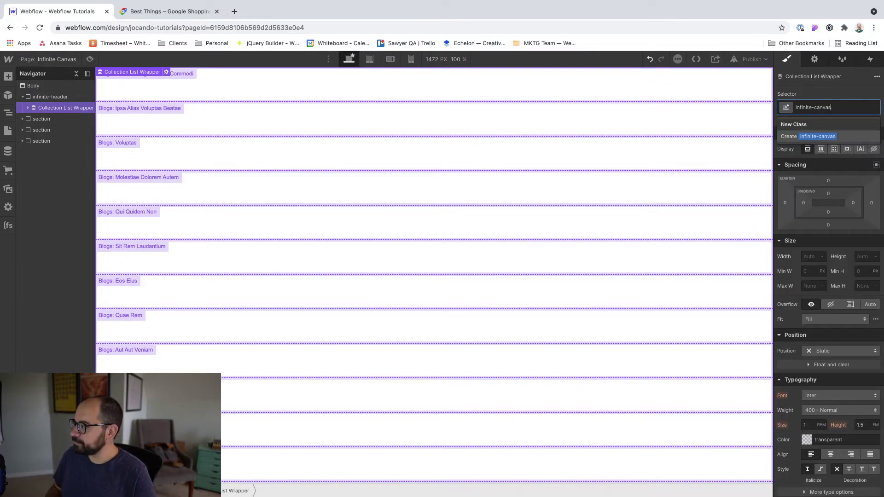
key(Return)
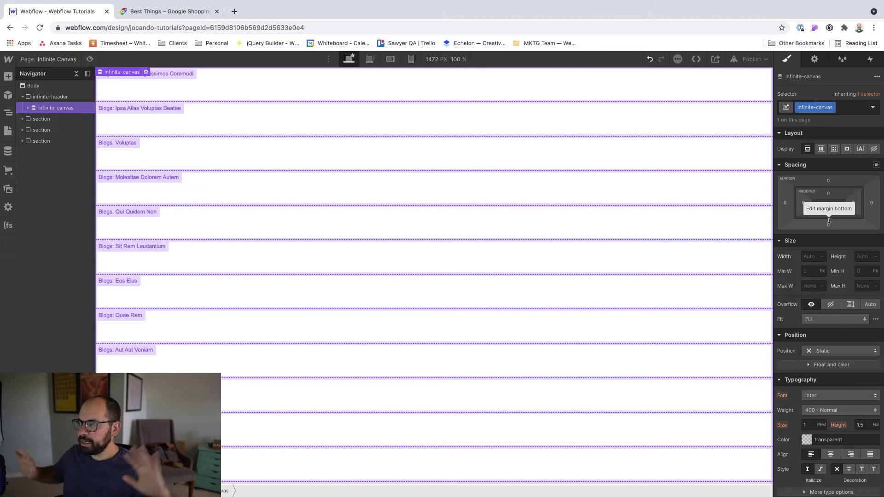
- Set infinite-canvas to 150vw width, 150vh height, and absolute positioning
click(809, 255)
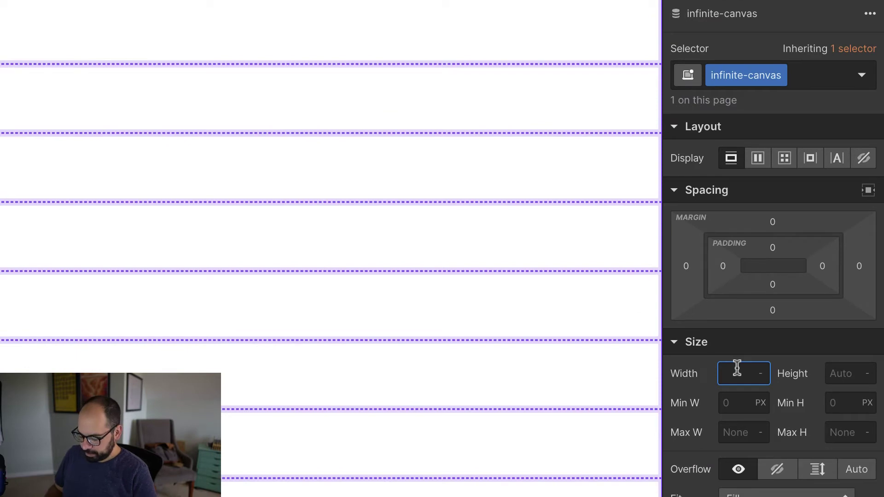
text(150vw)
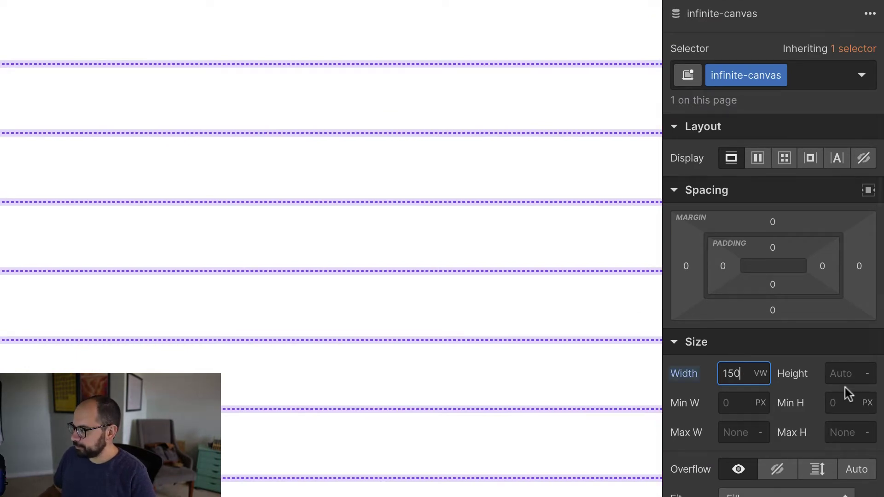
click(841, 376)
text(150)
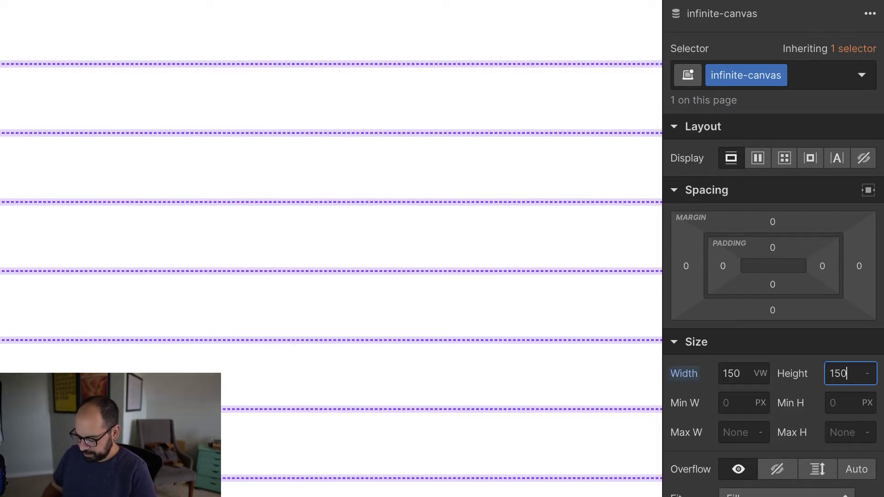
text(vh)
key(Return)
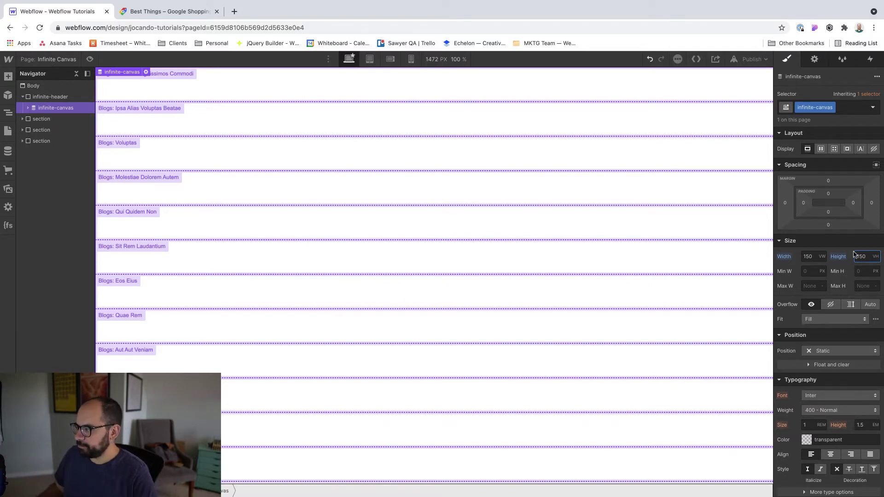
click(831, 352)
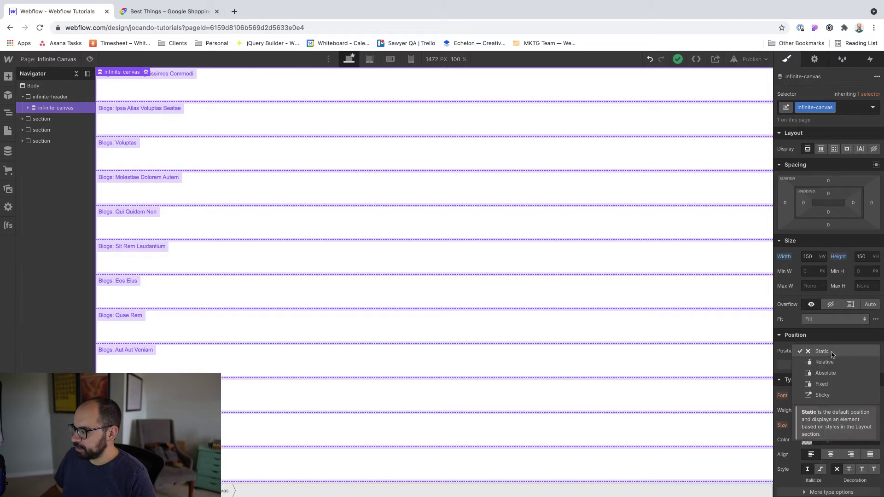
click(839, 374)
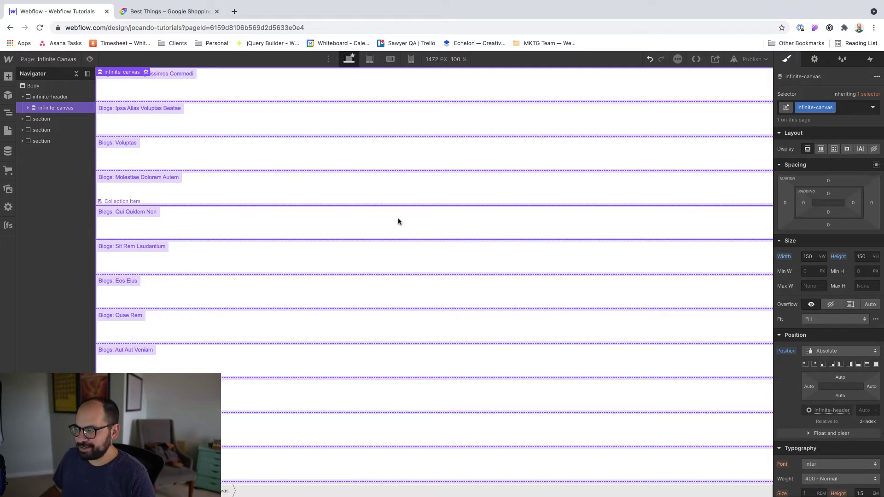
- Make infinite-header a vertical flex container with contents centred horizontally and vertically
click(55, 96)
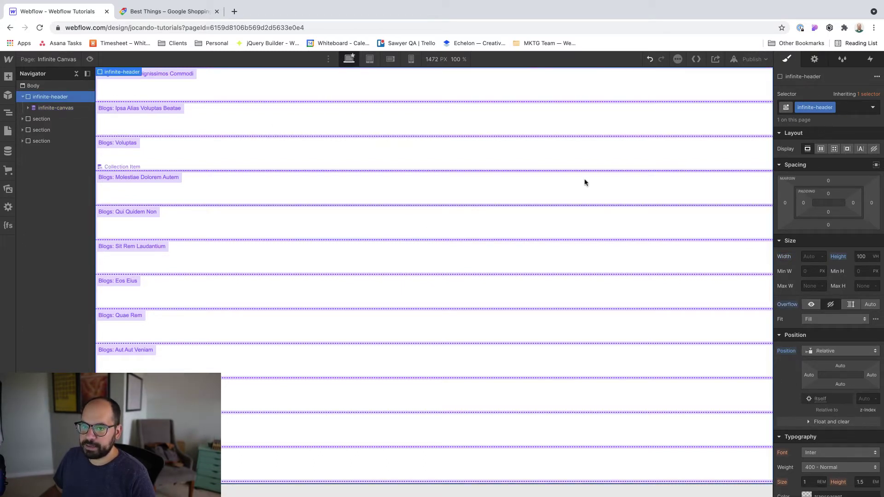
click(821, 148)
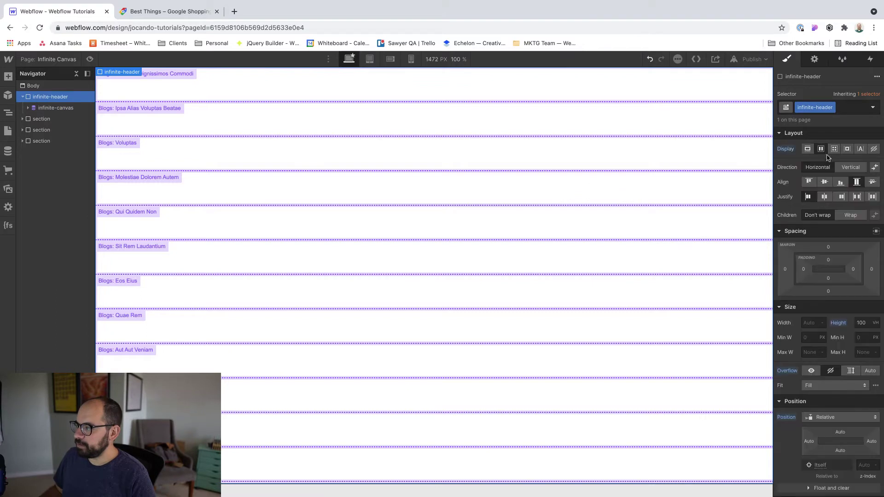
click(850, 169)
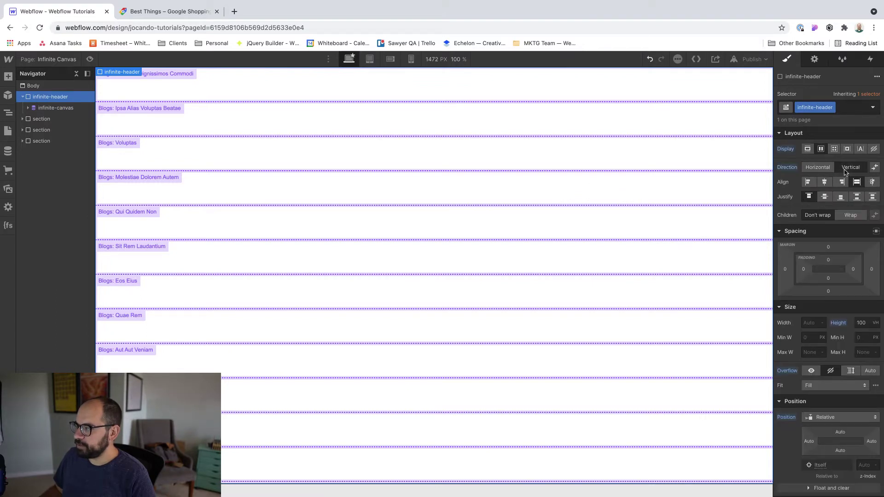
click(824, 182)
click(825, 197)
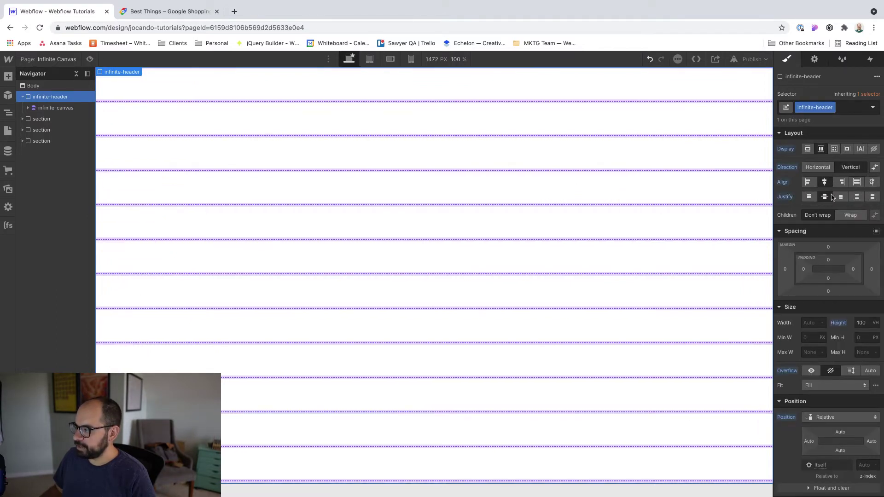
- Select a collection item, then infinite-canvas, and finally the Collection List
click(283, 144)
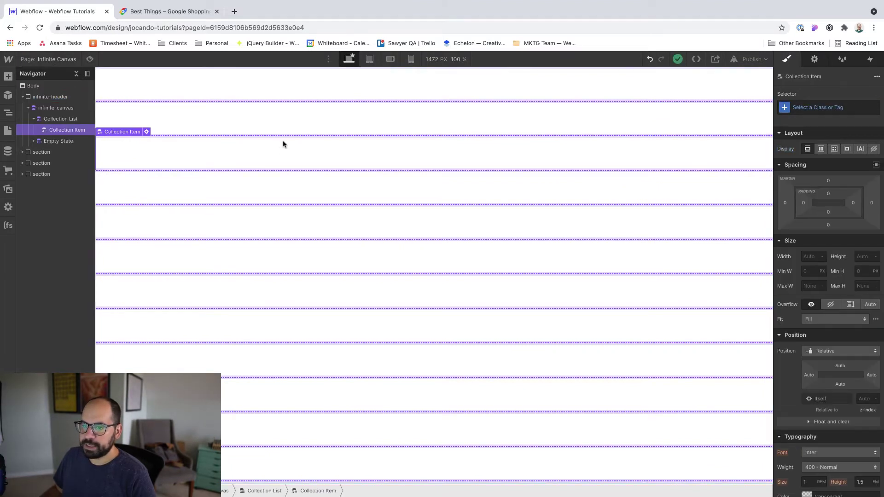
click(160, 126)
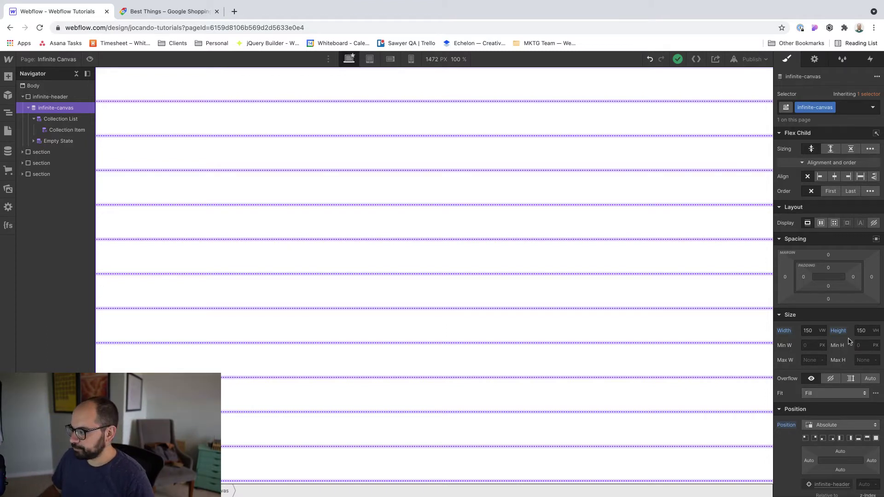
click(83, 119)
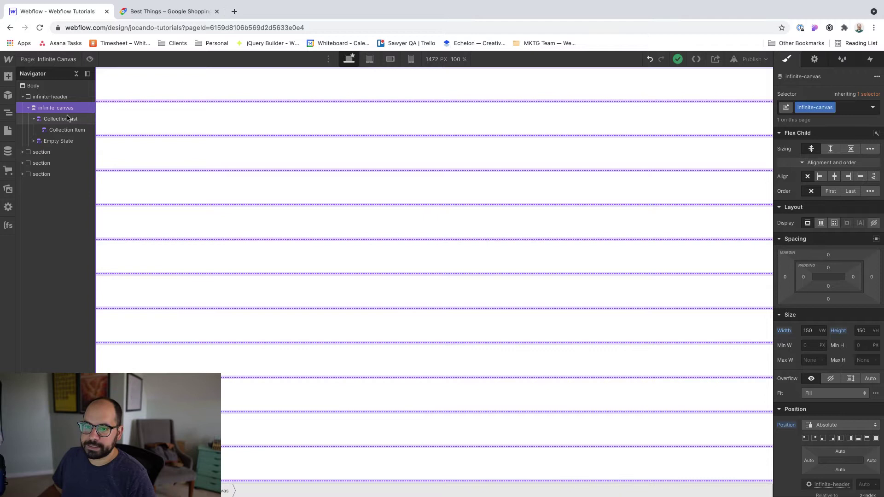
- Add class infinite-flex to the Collection List, set Display to Flex with children wrapping
key(super+Return)
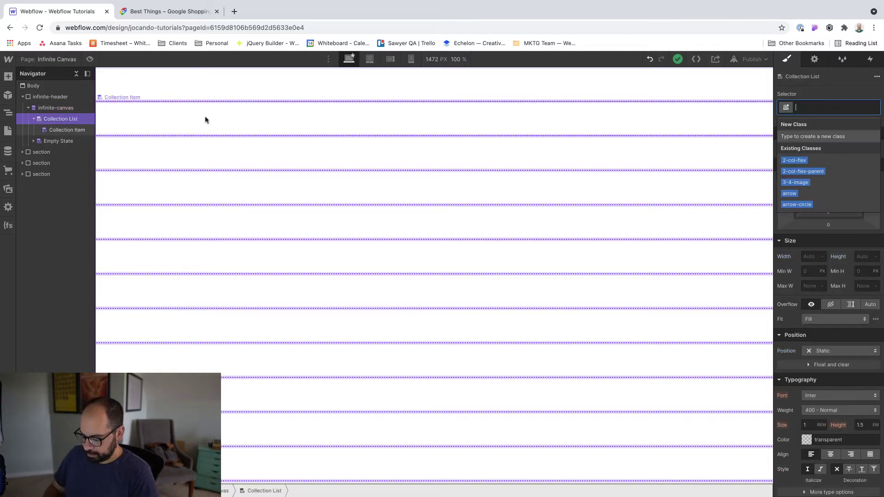
text(infinite-flex)
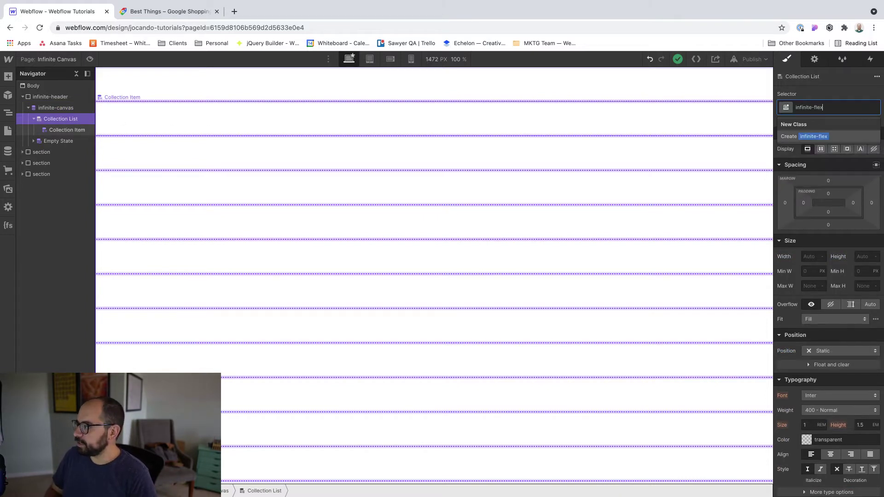
key(Return)
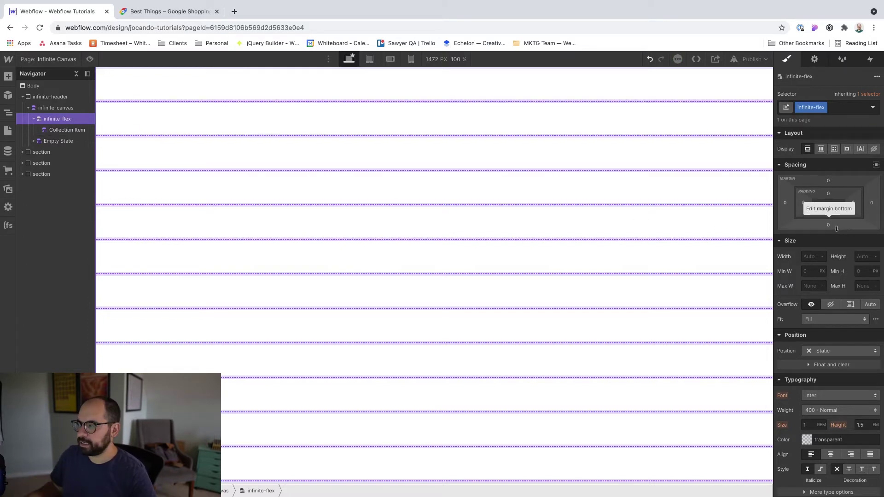
click(821, 149)
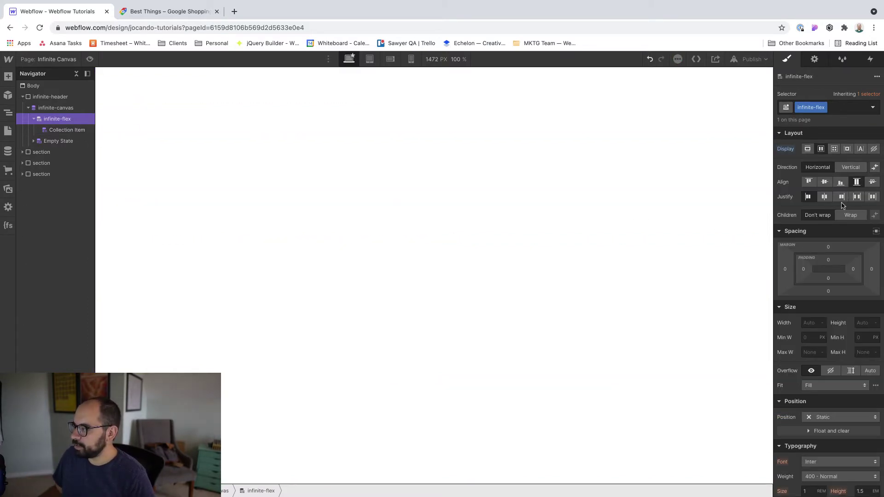
click(858, 217)
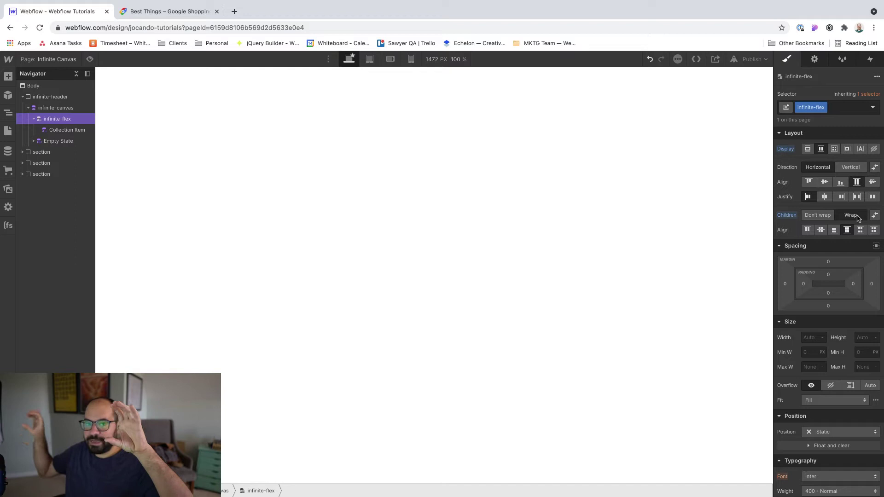
- Give the Collection Item class card-wrapper, set Don't shrink or grow, and 32 padding all sides
click(59, 132)
key(super+Return)
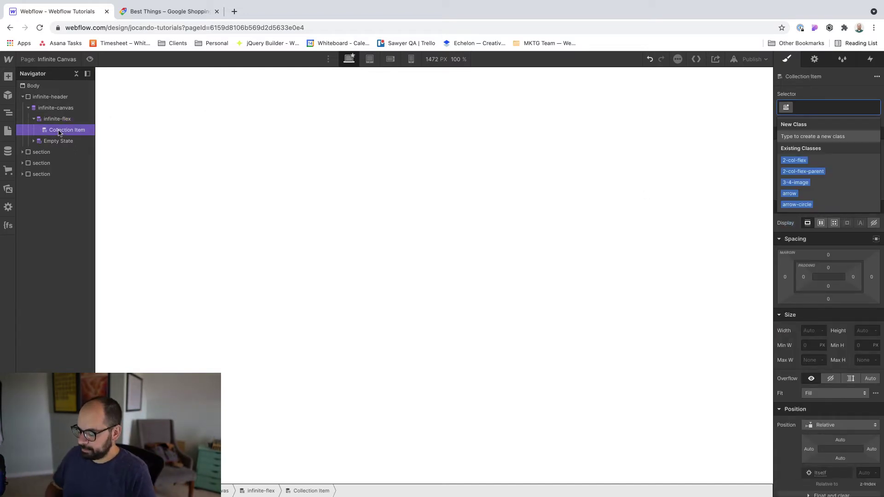
text(card-wrapper)
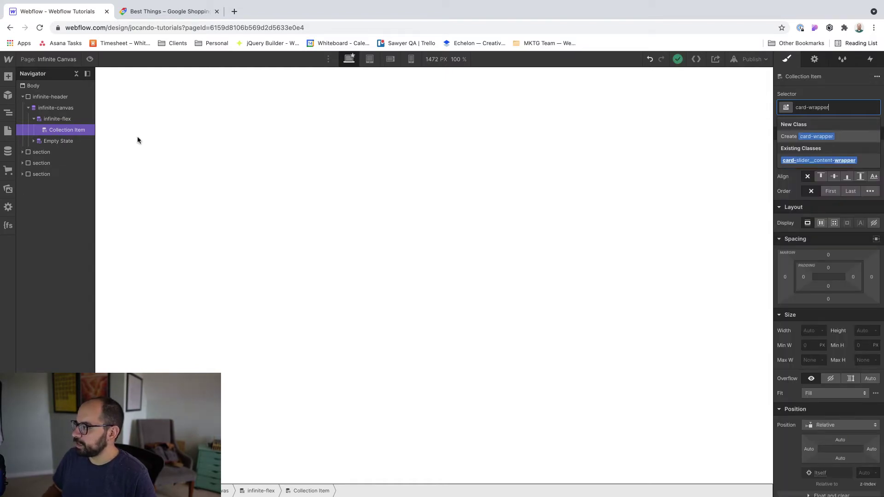
key(Return)
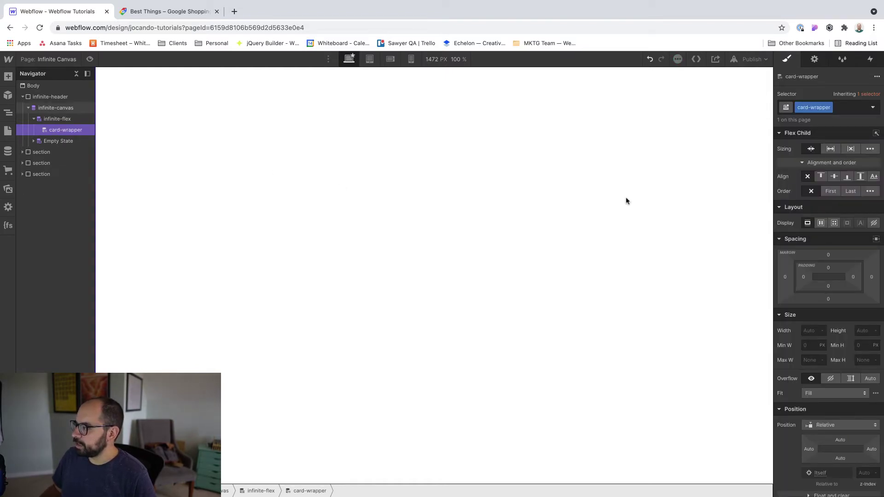
click(853, 150)
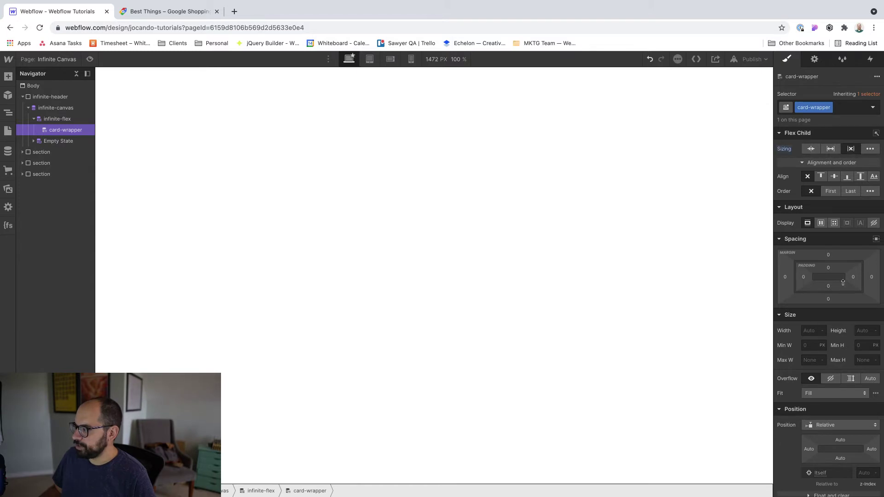
drag(843, 282, 835, 280)
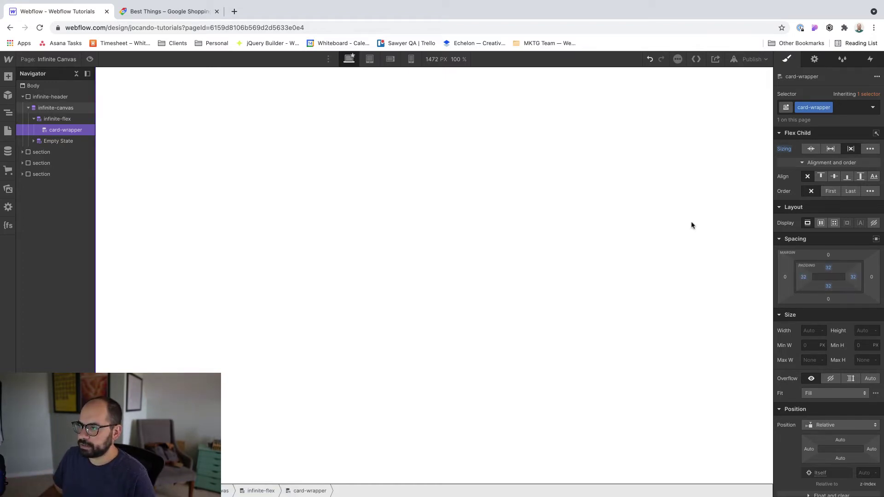
- Add a Div Block inside card-wrapper with the new class infinite-card
key(super+e)
text(div)
key(Return)
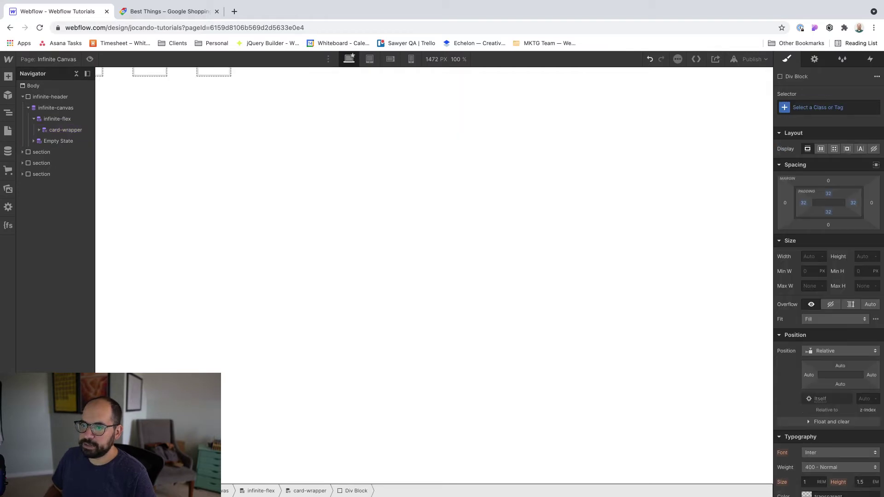
key(super+Return)
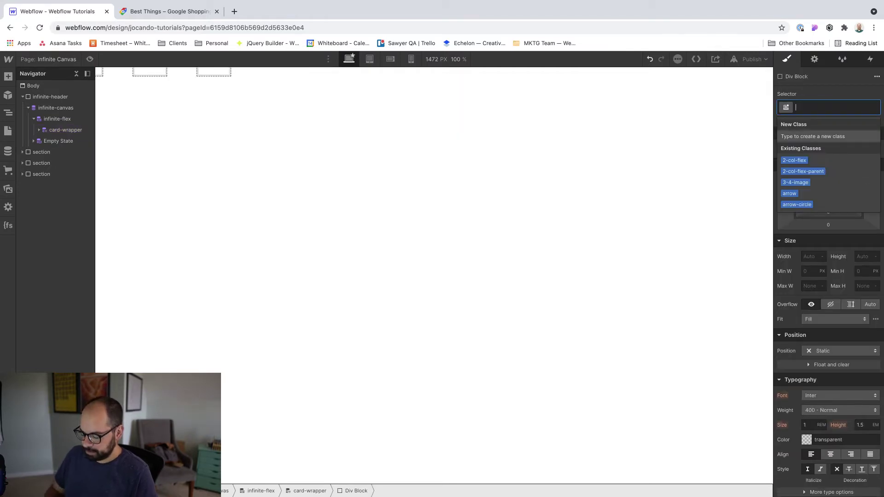
text(infinite-car)
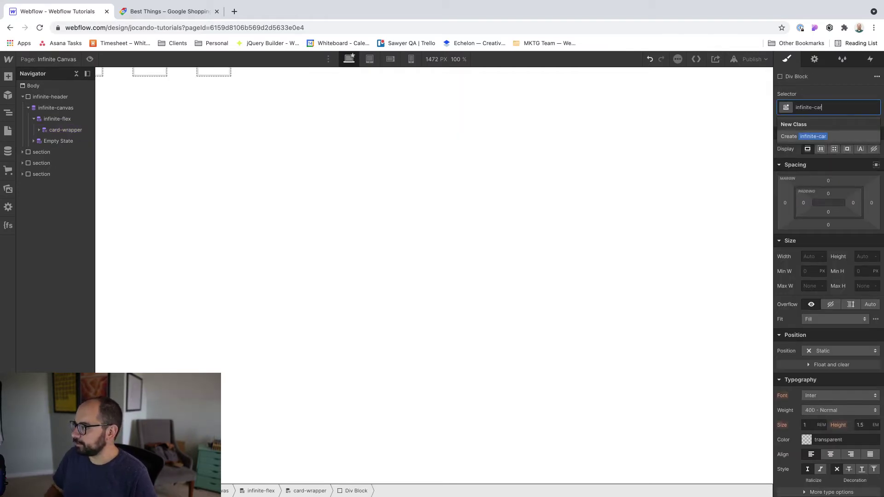
text(d)
key(Return)
- Size infinite-card to 16vw by 24vw with a Pale Turquoise background
click(811, 256)
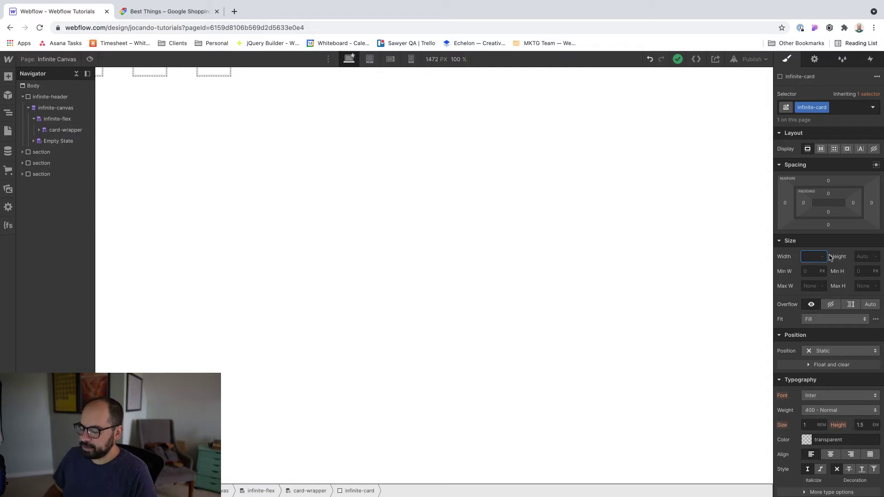
text(16)
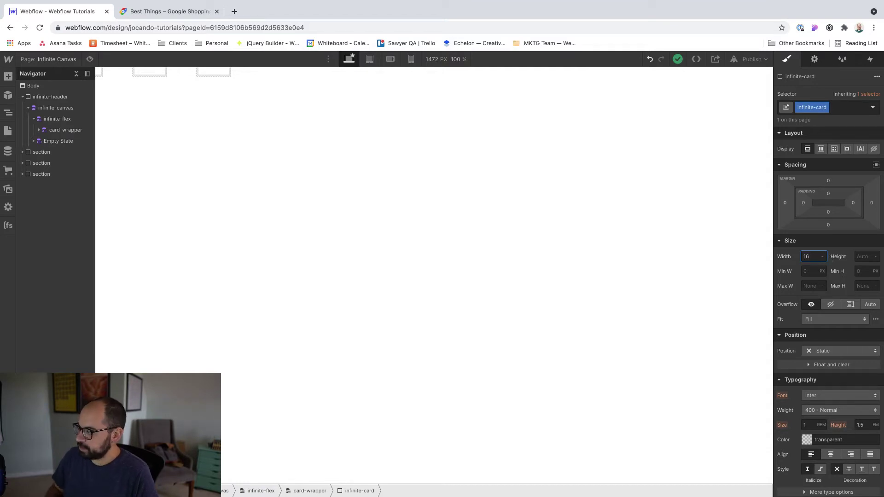
key(Tab)
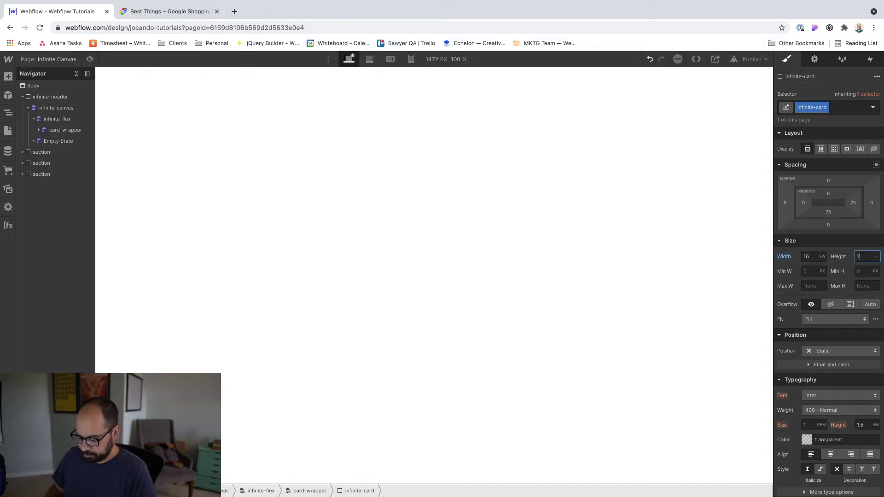
key(Return)
scroll(820, 293, down, 6)
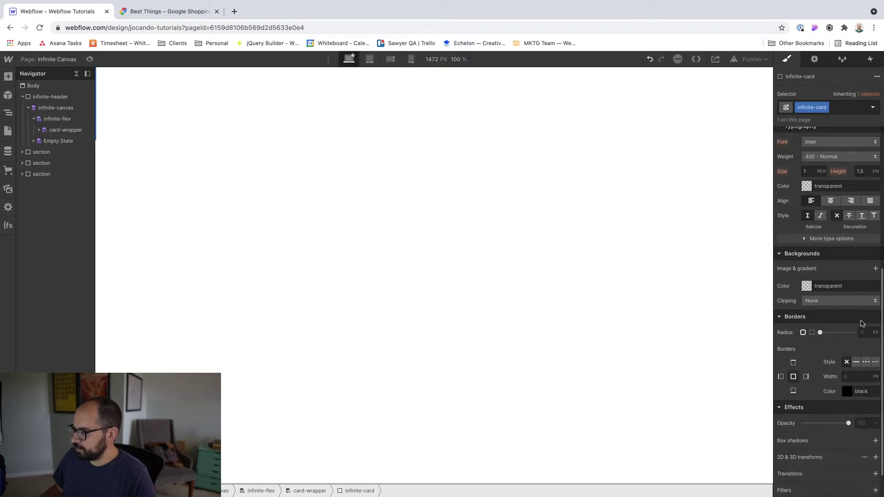
click(824, 263)
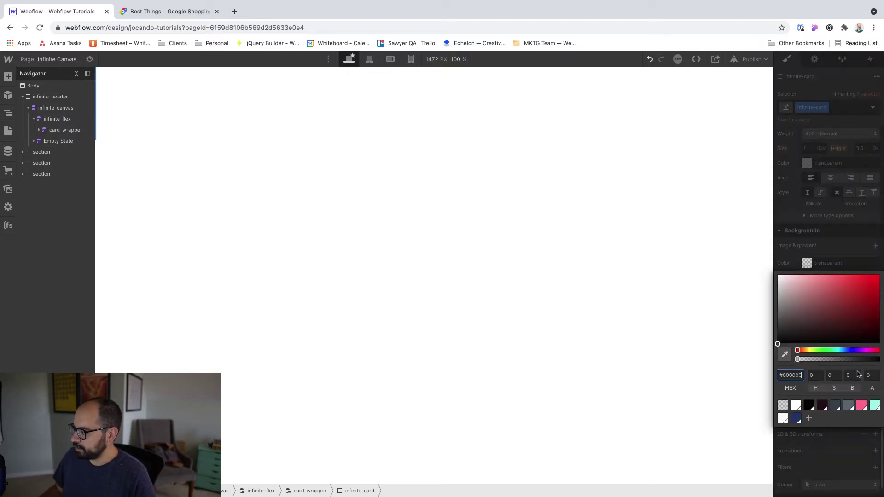
click(874, 405)
scroll(850, 277, up, 6)
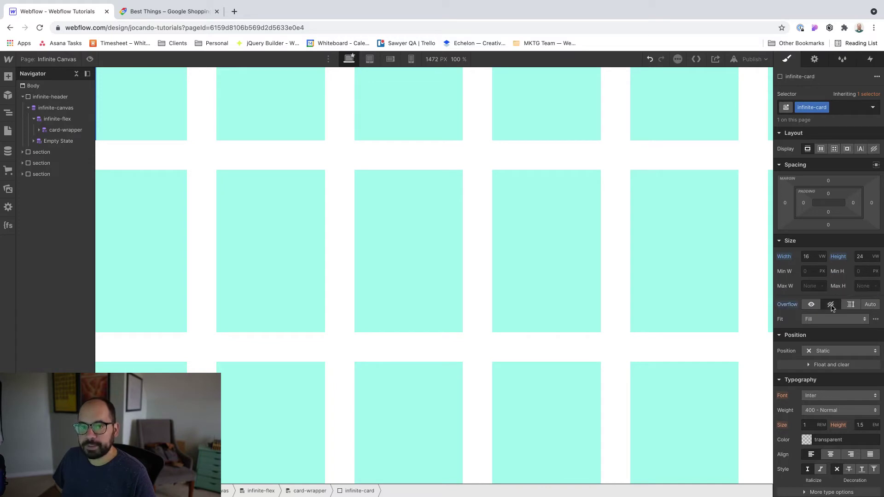
- Set the cards' overflow to hidden and round their corners by 20 px
click(846, 308)
scroll(846, 308, down, 4)
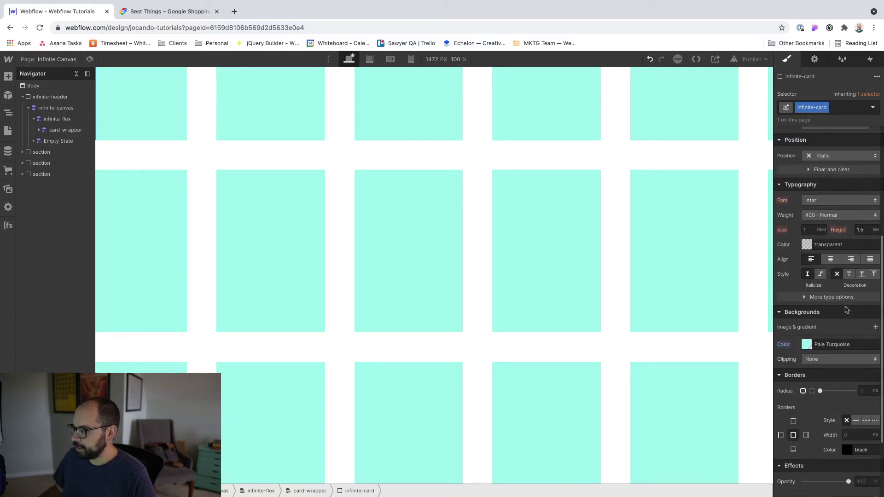
scroll(847, 309, down, 1)
click(860, 341)
text(20)
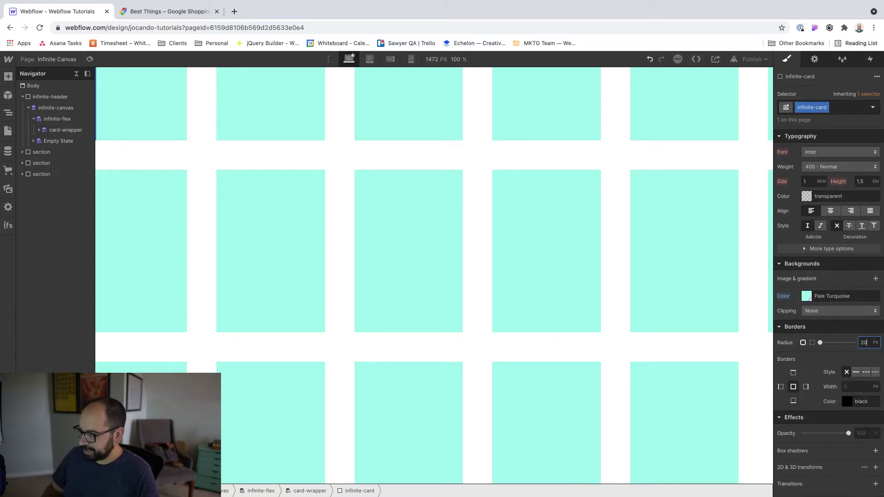
key(Return)
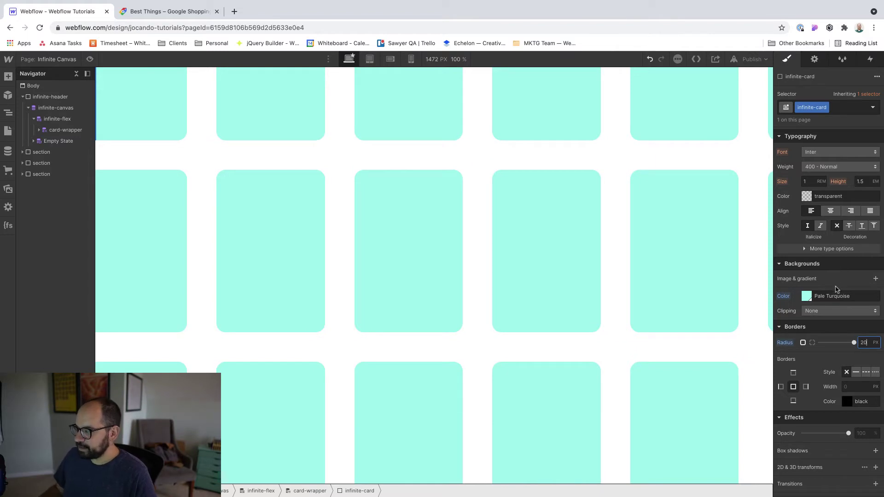
- Add a box shadow with a 225° angle, 10 px distance and 20 px blur
scroll(838, 290, down, 1)
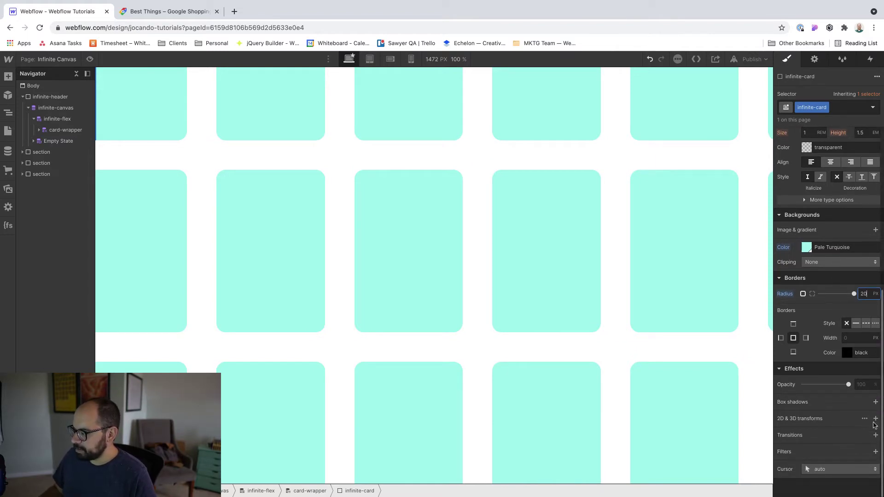
click(875, 402)
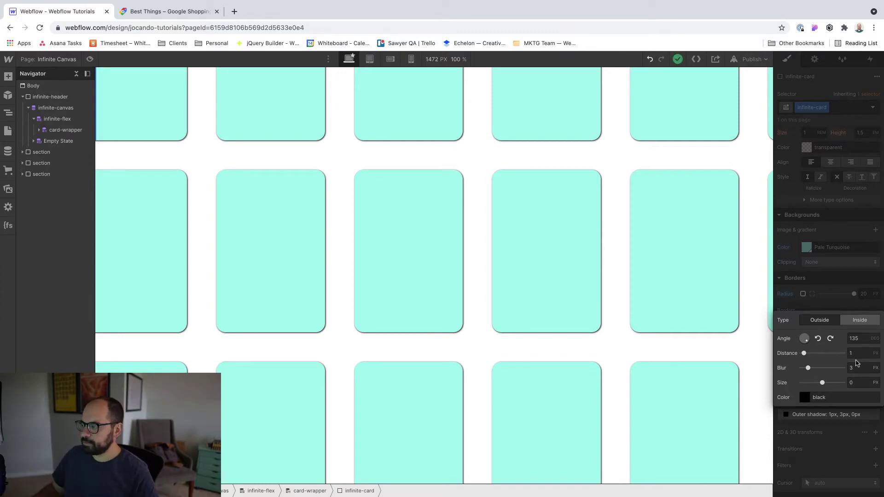
click(861, 338)
text(2)
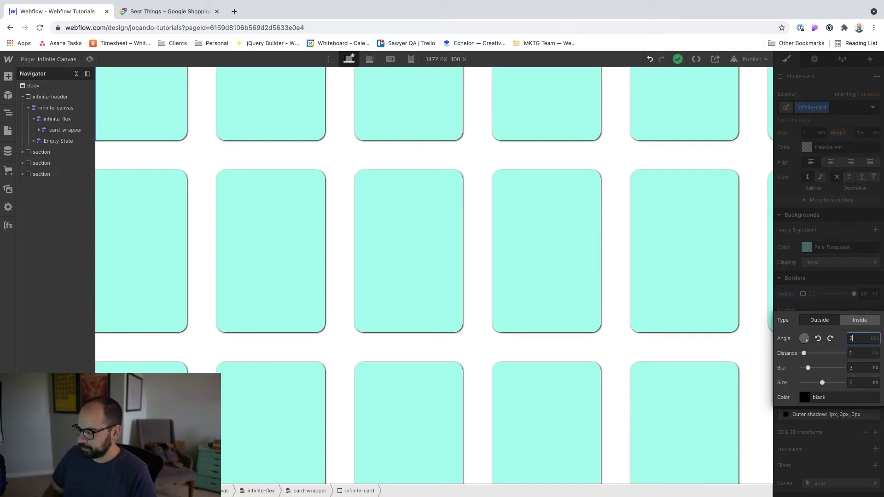
text(20)
key(BackSpace)
text(5)
key(Tab)
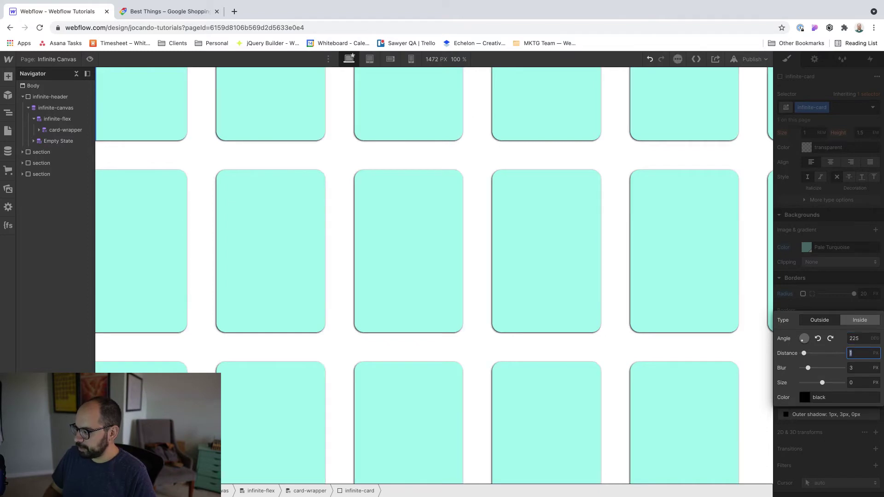
key(Tab)
text(20)
key(Tab)
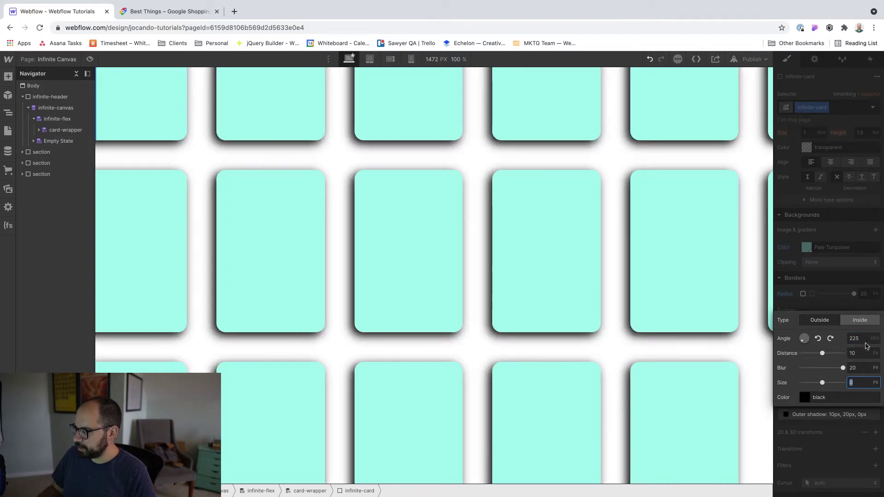
- Set the shadow colour's alpha to 20%
click(813, 399)
click(873, 339)
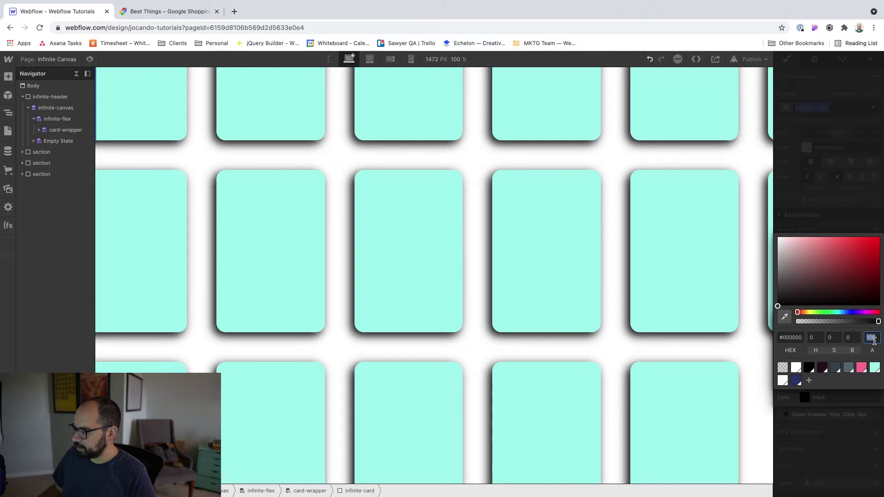
text(20)
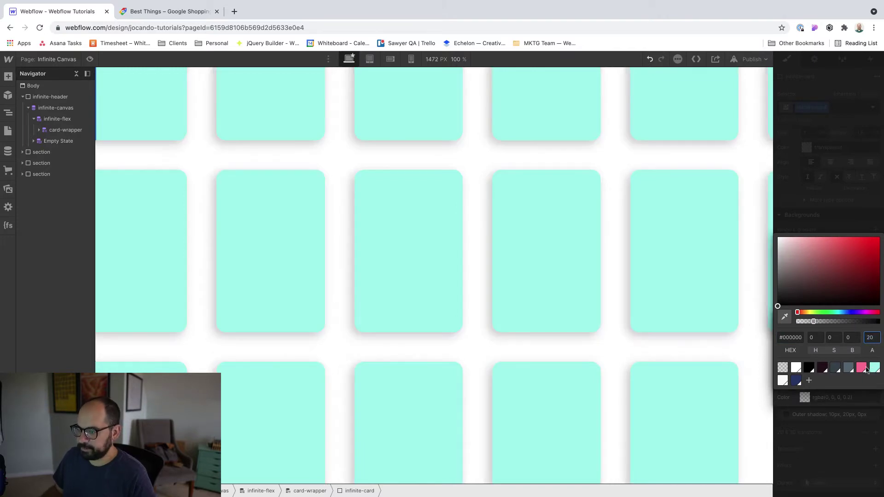
click(877, 442)
- Set the cards' Position to Relative
scroll(829, 249, up, 10)
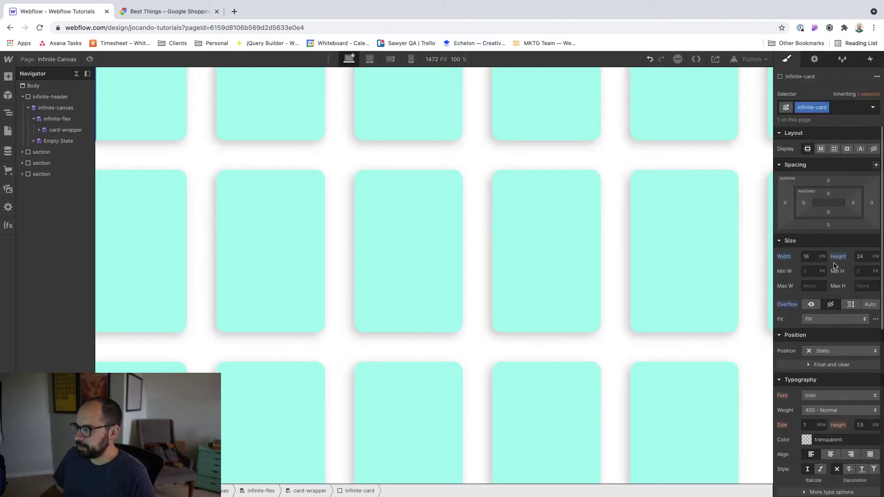
click(820, 351)
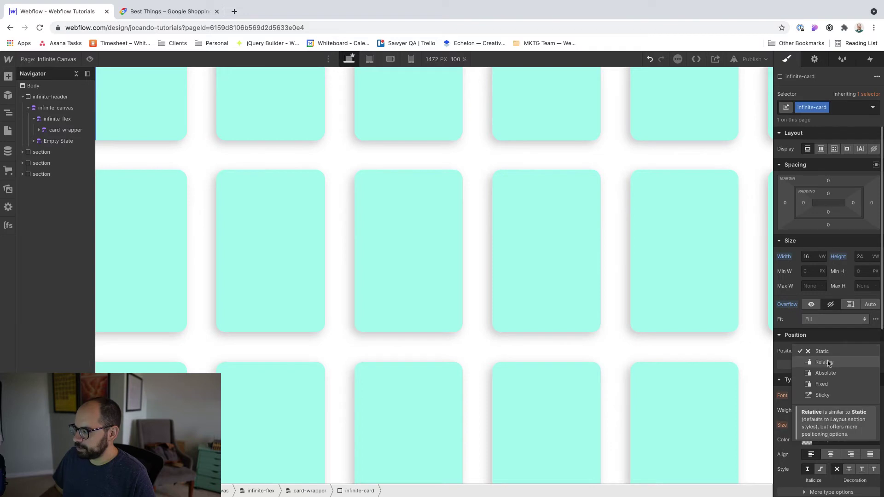
click(828, 361)
- Add an Image inside each card and apply the image-cover class
key(super+e)
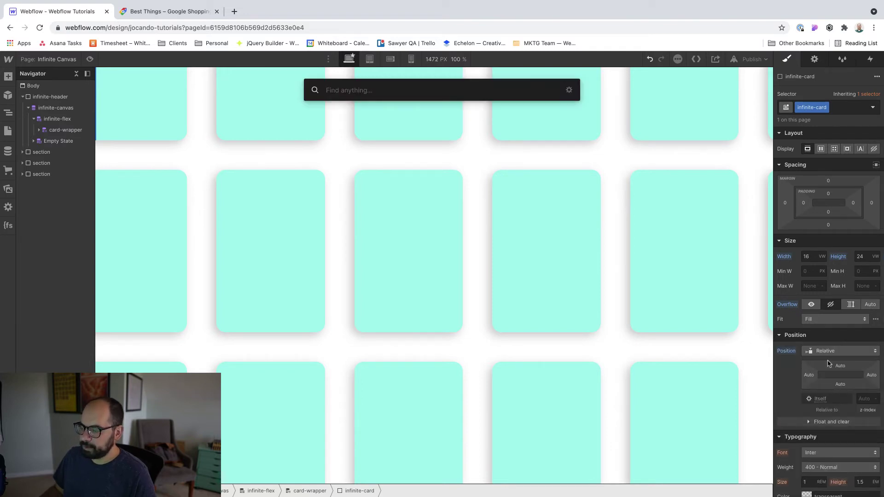
text(im)
key(Return)
key(super+Return)
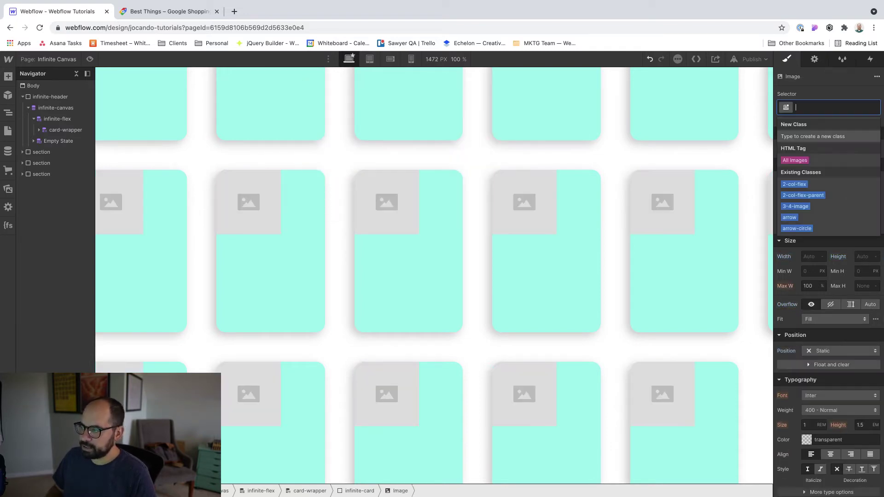
text(image-c)
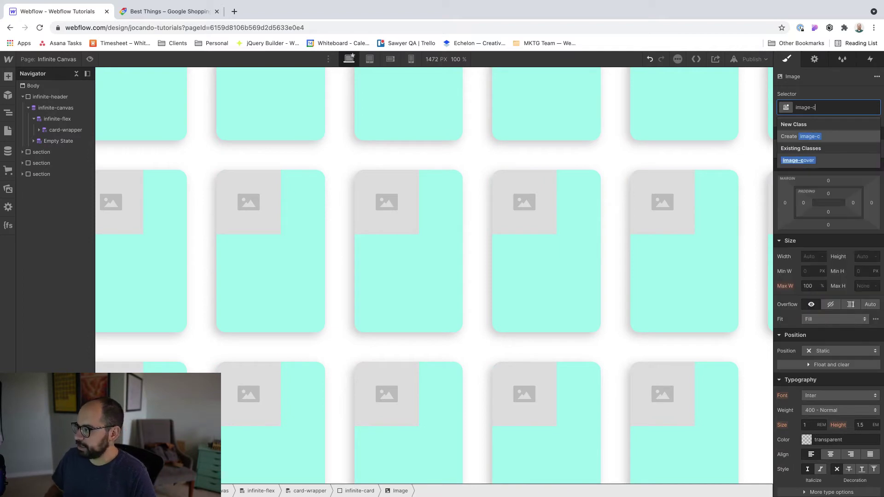
key(Return)
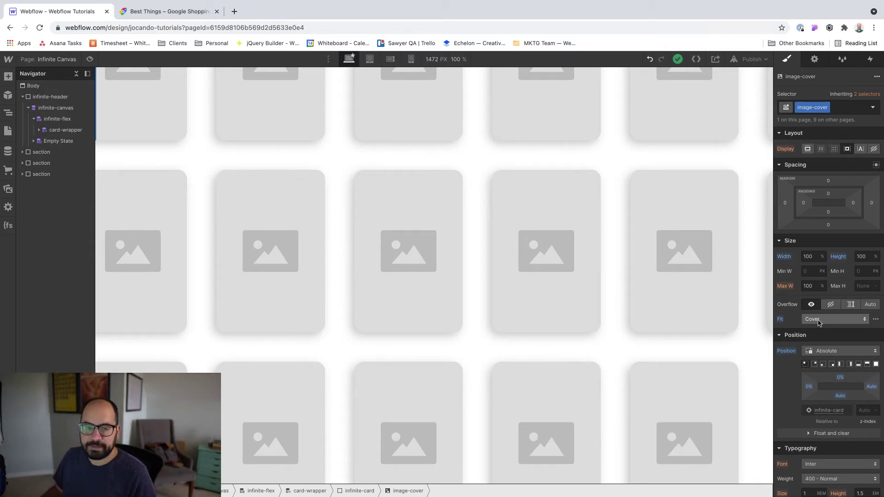
- Source the card image from the Blogs Thumbnail Image field with custom alt text
key(d)
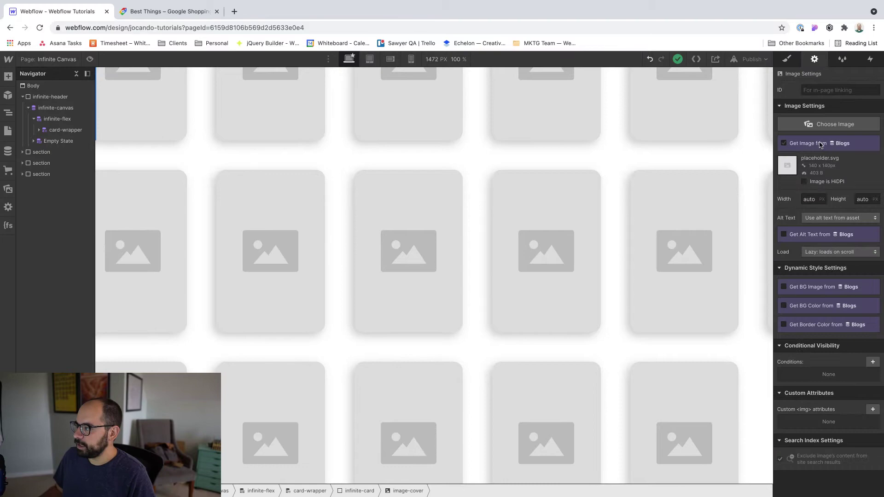
click(809, 153)
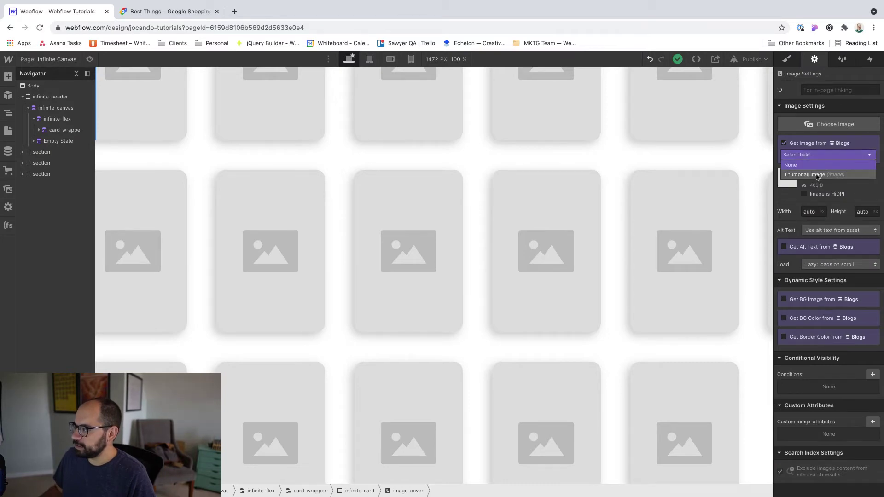
click(816, 178)
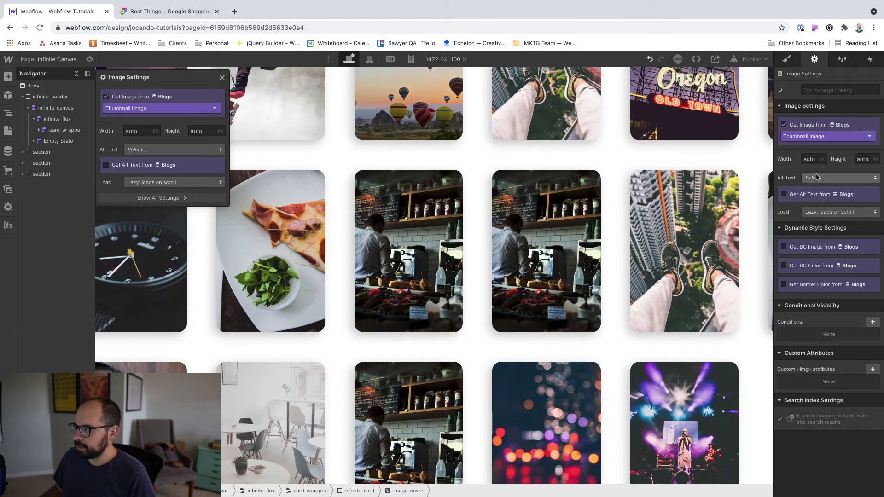
click(816, 186)
click(287, 185)
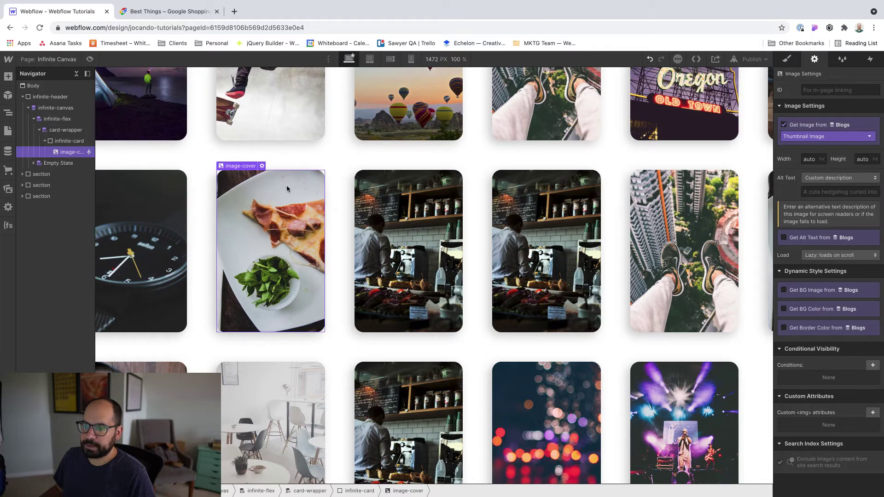
- Select the parent infinite-flex container and show its styles
key(super+Up)
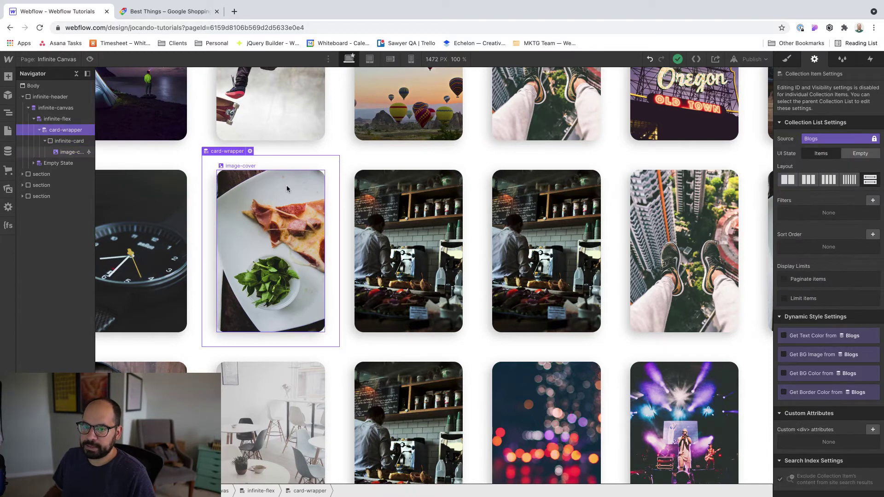
key(s)
key(super+Up)
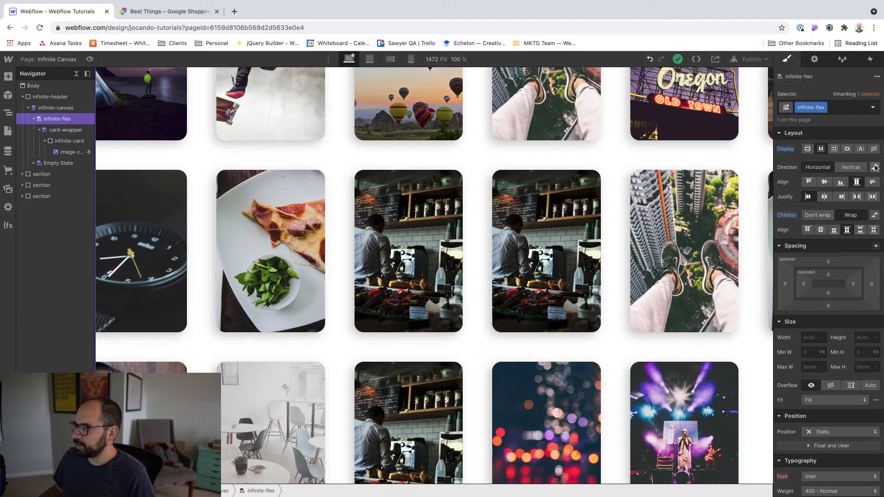
- Set infinite-flex Align and Justify to Center
click(824, 182)
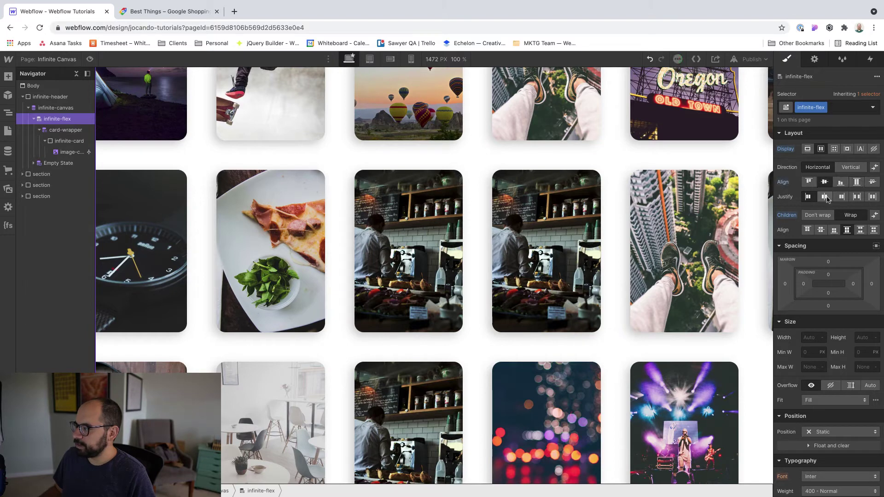
click(825, 196)
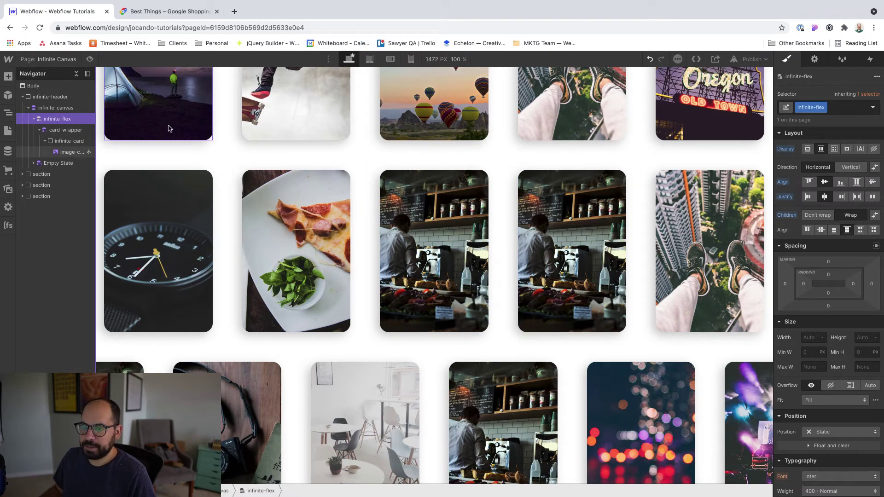
- Preview the page and scroll through the rounded photo-card grid
click(90, 59)
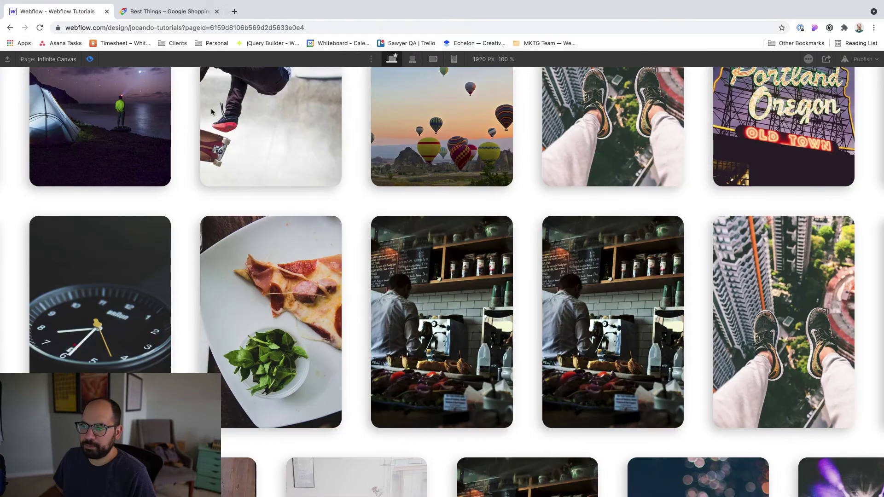
scroll(556, 245, down, 3)
scroll(556, 244, up, 4)
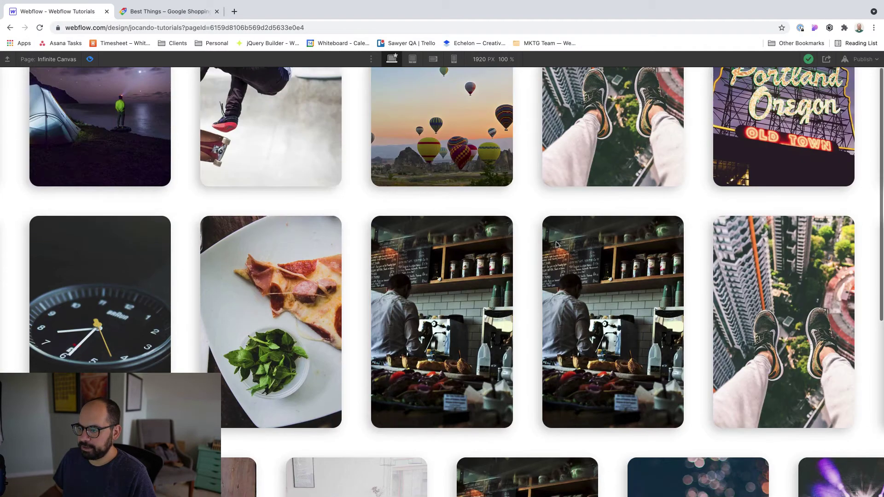
scroll(556, 244, down, 1)
scroll(557, 245, down, 5)
scroll(556, 245, up, 6)
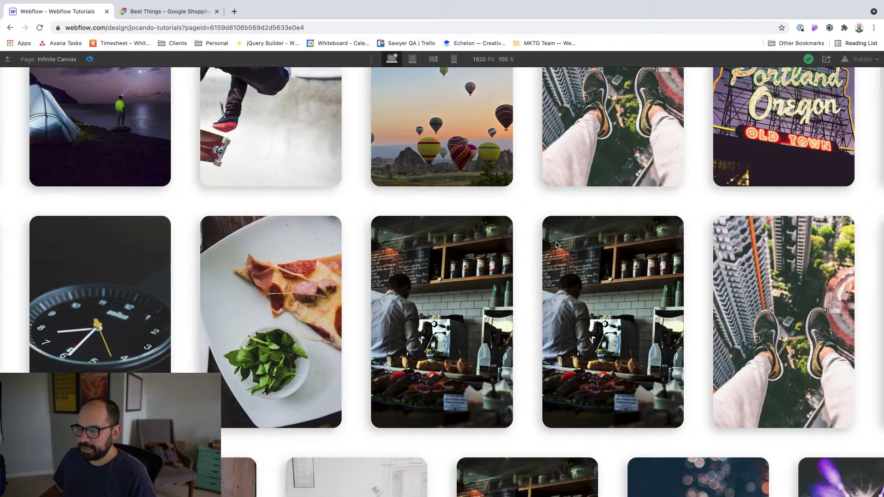
scroll(557, 244, down, 6)
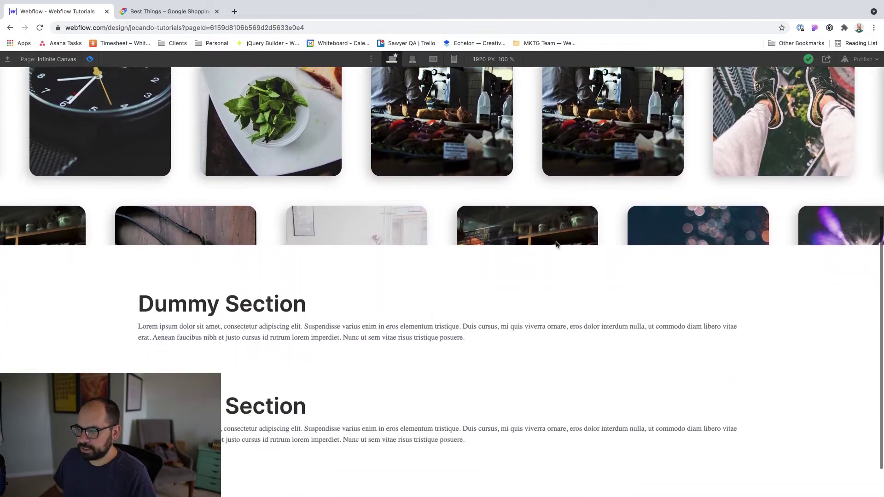
scroll(557, 244, up, 6)
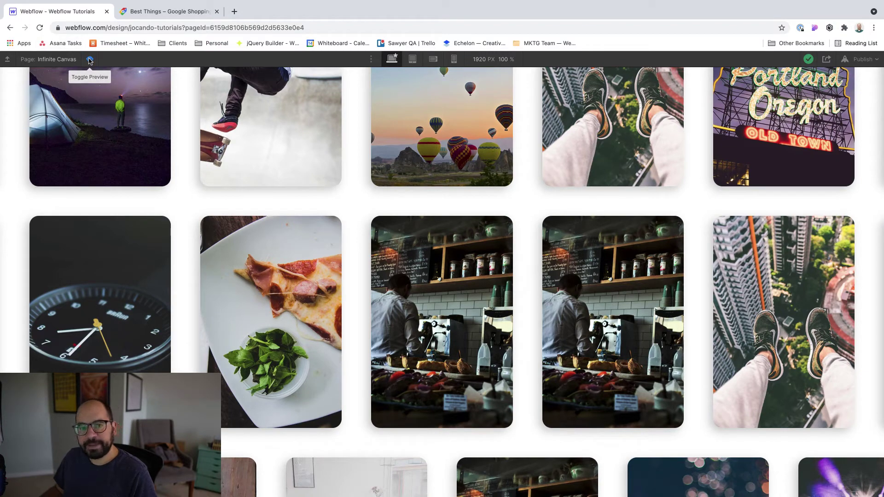
- Exit preview and select the infinite-header section in the Navigator
click(90, 61)
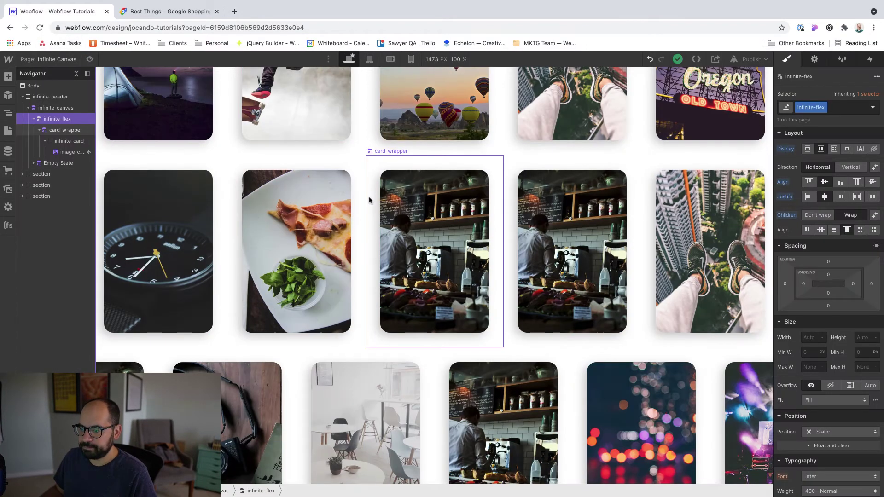
scroll(369, 198, down, 3)
scroll(369, 200, down, 1)
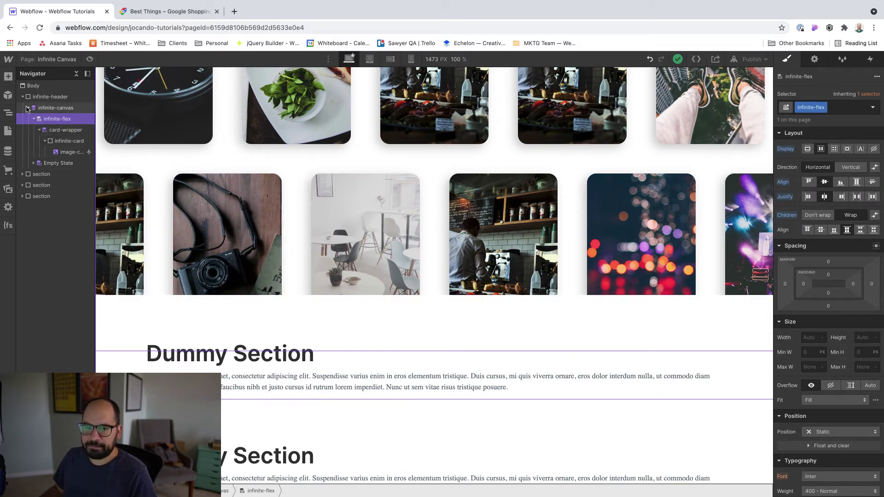
click(50, 97)
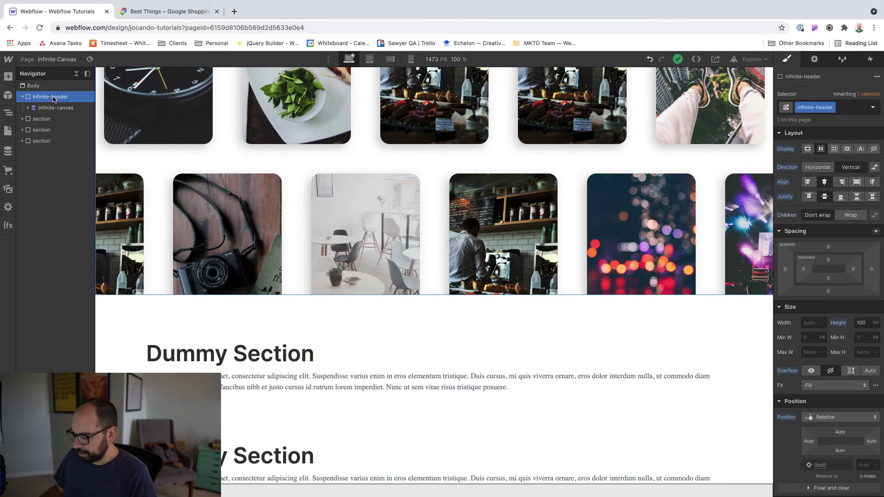
- Add a Div Block in the header with a new infinite-fade class
key(super+e)
text(div)
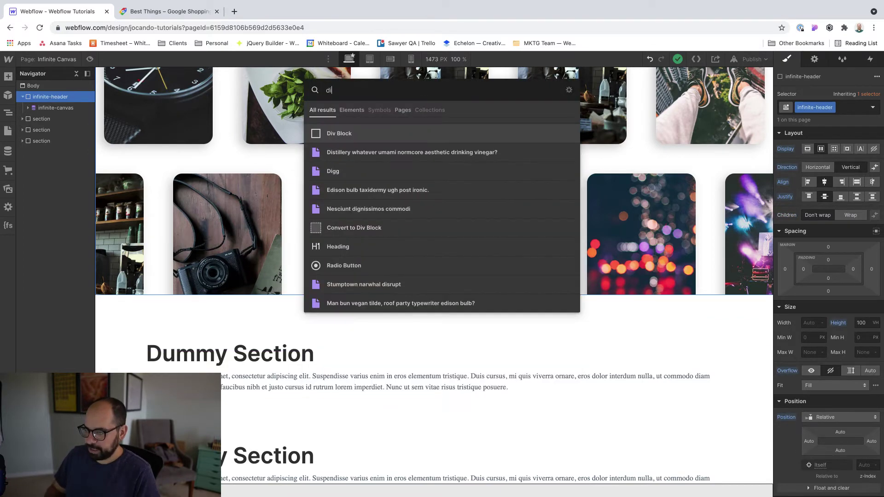
key(Return)
key(super+Return)
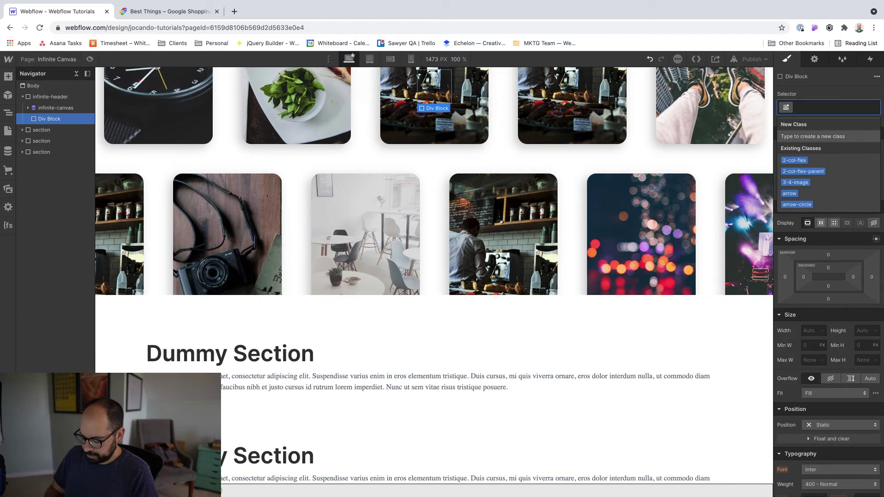
text(infinite-)
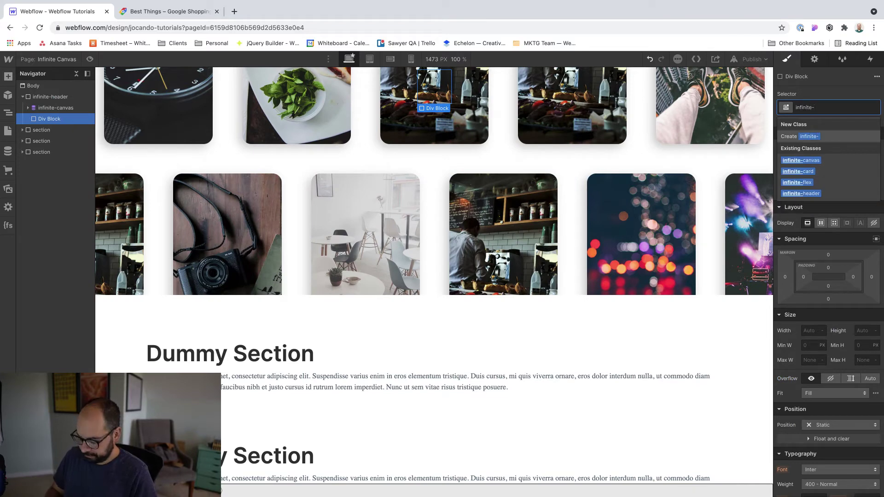
text(fade)
key(Return)
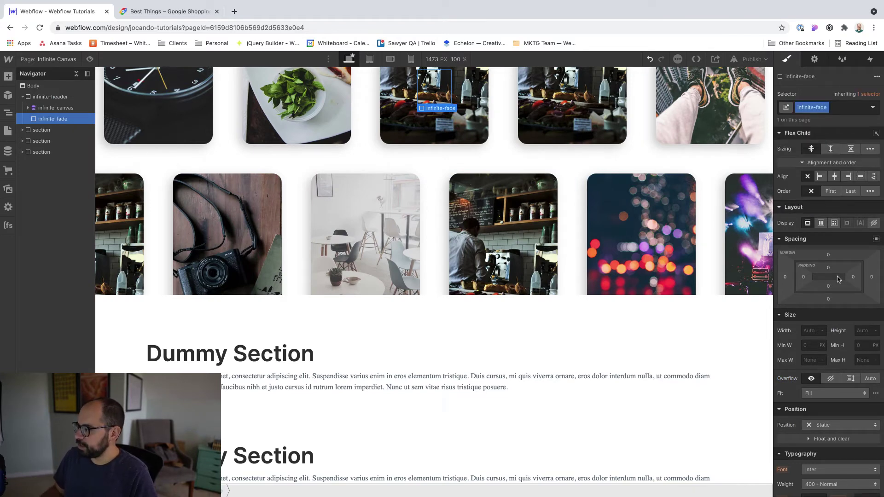
- Position infinite-fade Absolute along the bottom edge with 33% height
click(841, 425)
click(845, 434)
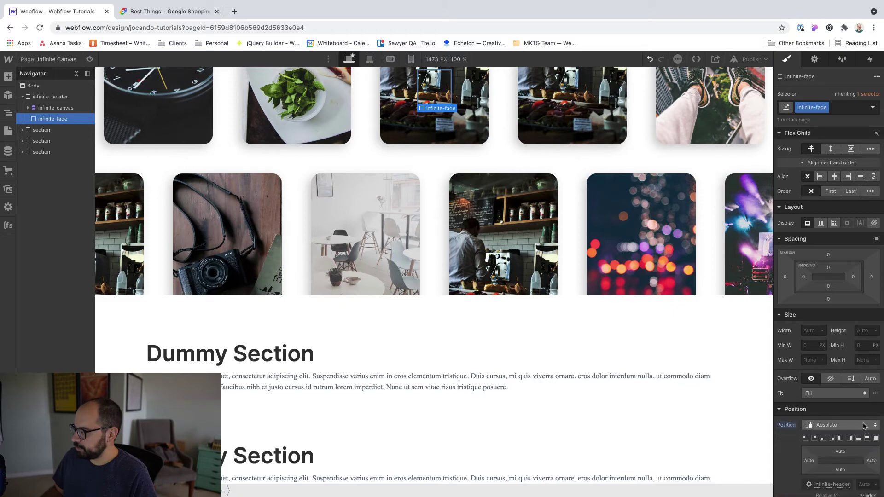
click(859, 438)
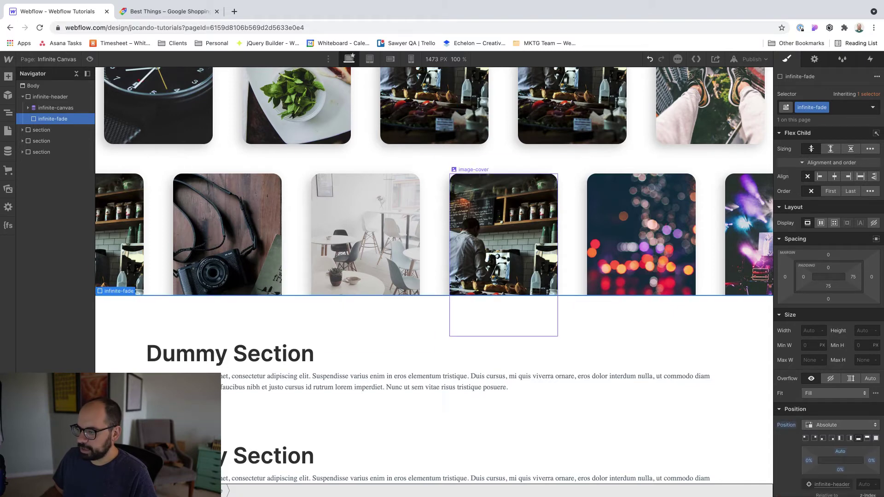
click(865, 329)
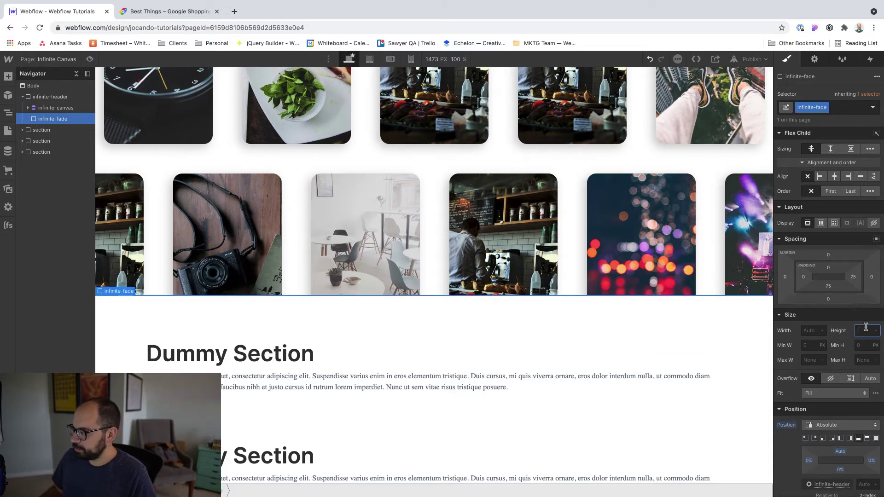
key(Return)
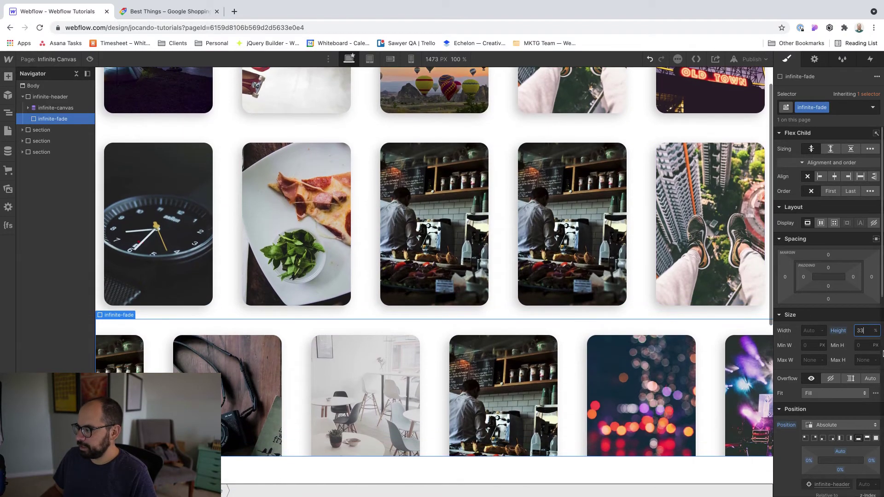
scroll(825, 420, down, 10)
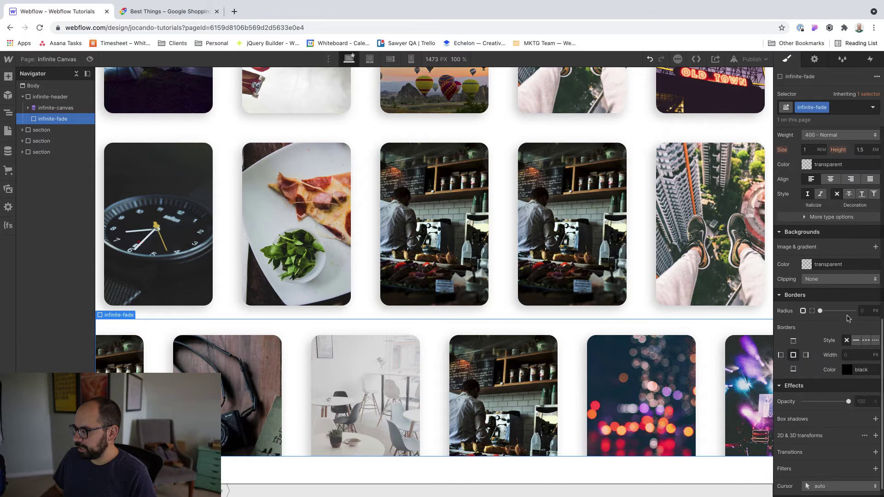
- Give infinite-fade a linear gradient from white at 0 alpha to solid white
click(876, 246)
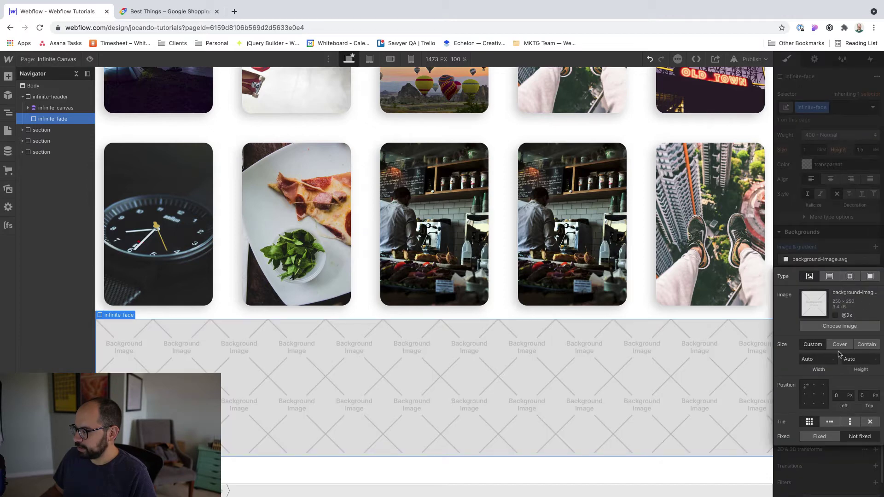
click(834, 278)
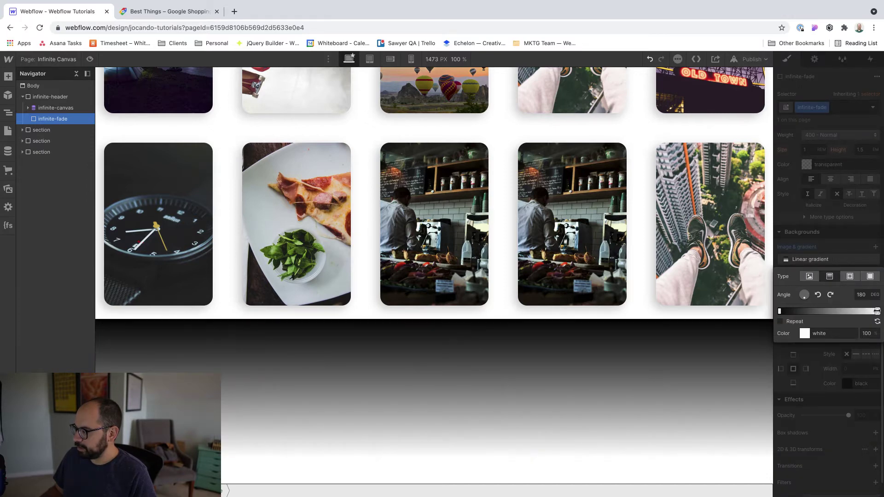
click(877, 311)
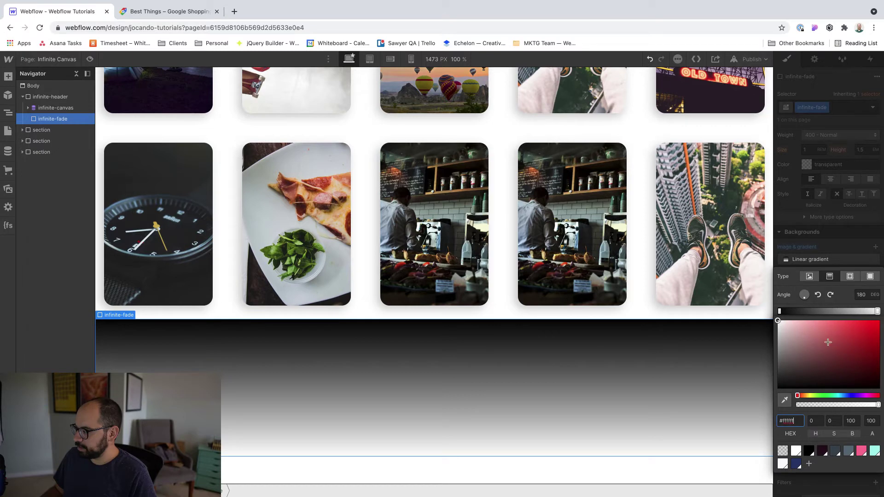
click(873, 420)
text(0)
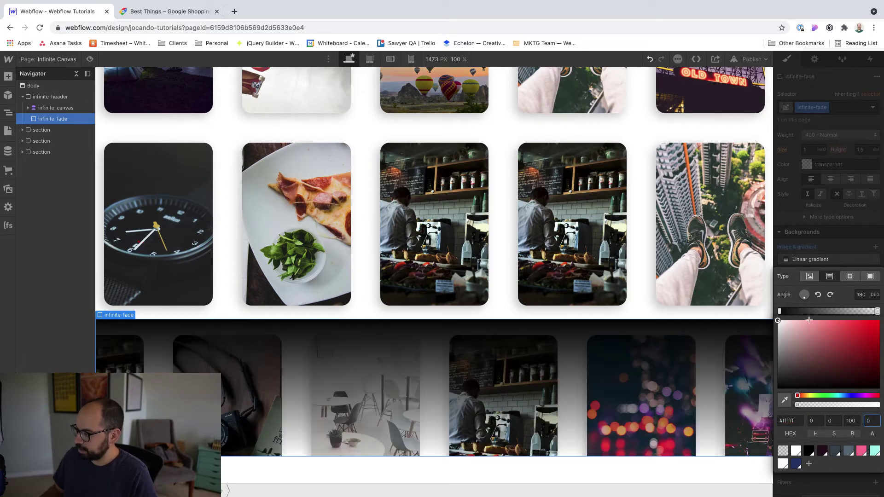
click(781, 311)
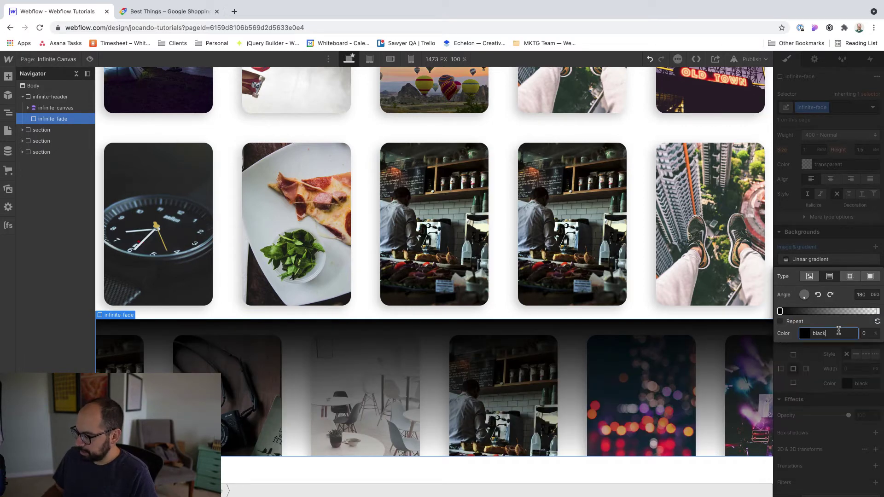
double_click(821, 333)
text(white)
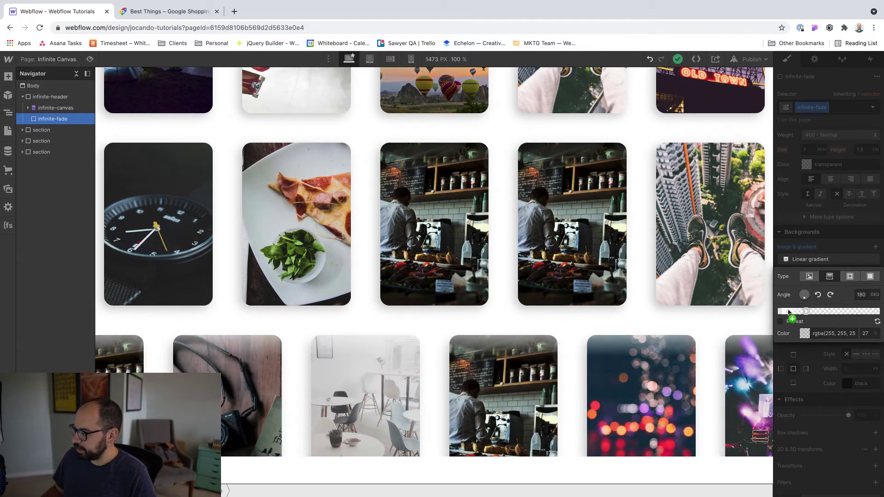
click(877, 311)
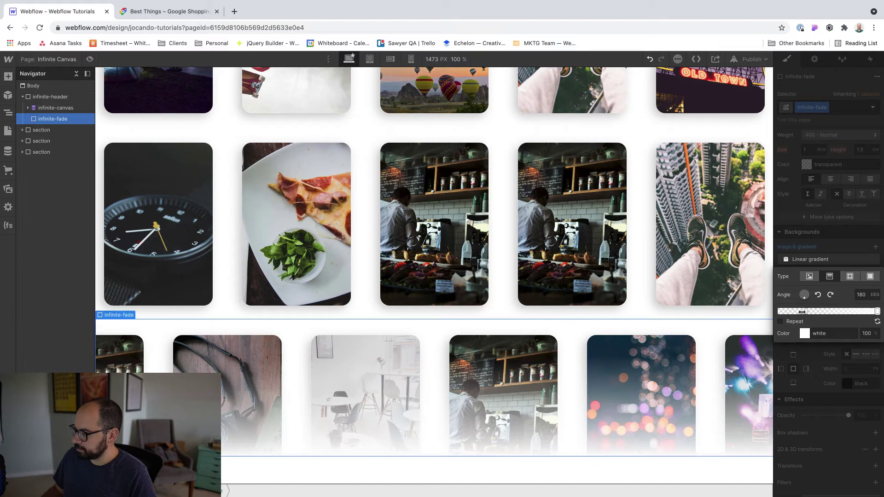
drag(806, 311, 780, 311)
click(718, 304)
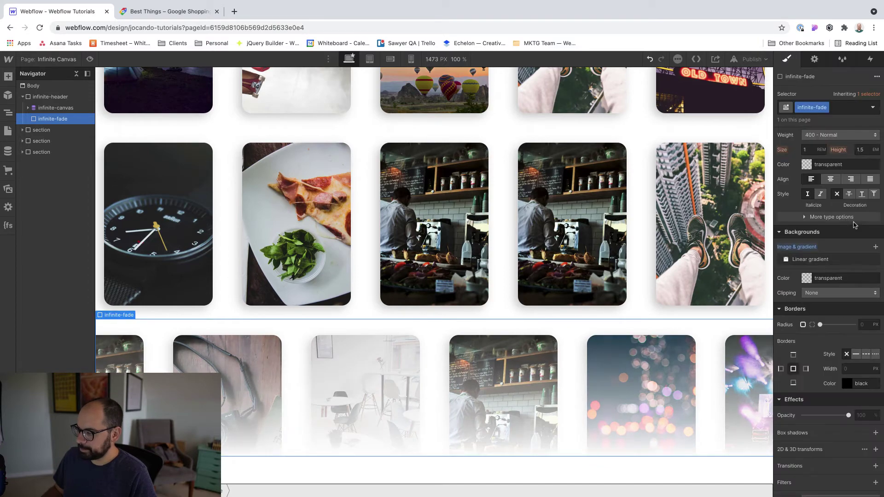
click(90, 59)
scroll(500, 277, down, 4)
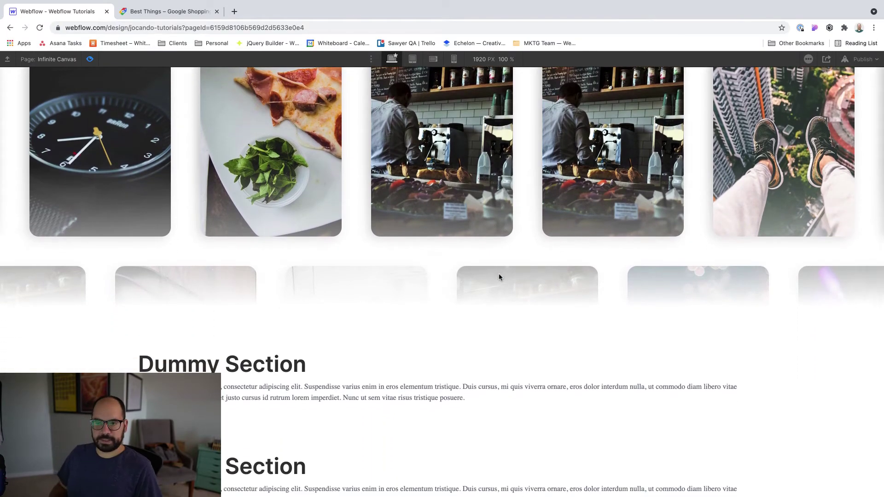
scroll(499, 276, up, 4)
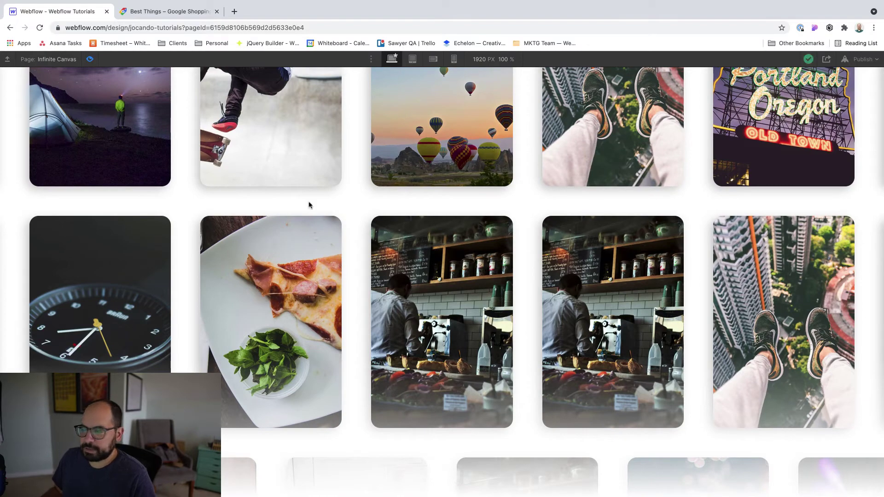
key(super+shift+p)
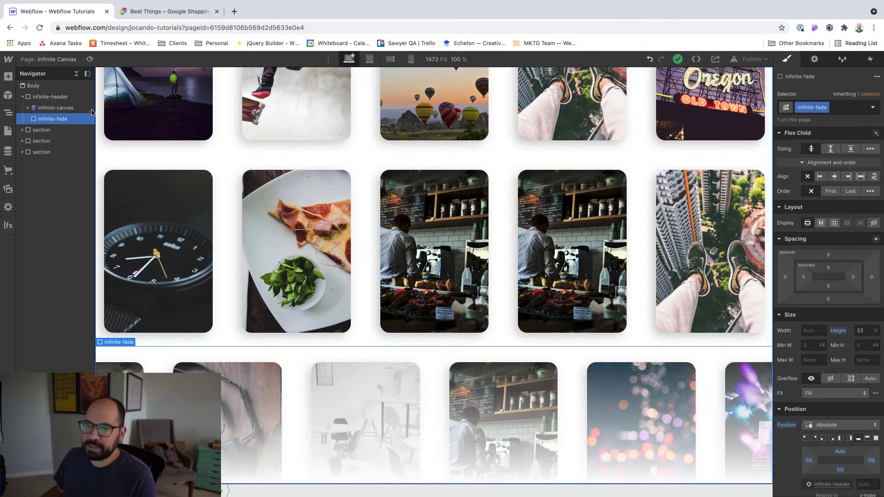
- Select Body and add a Mouse move in viewport page trigger
click(33, 86)
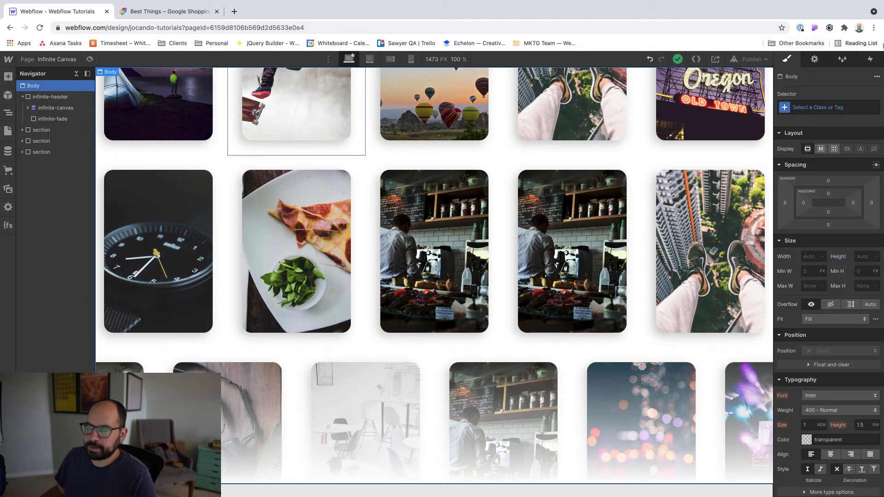
click(870, 59)
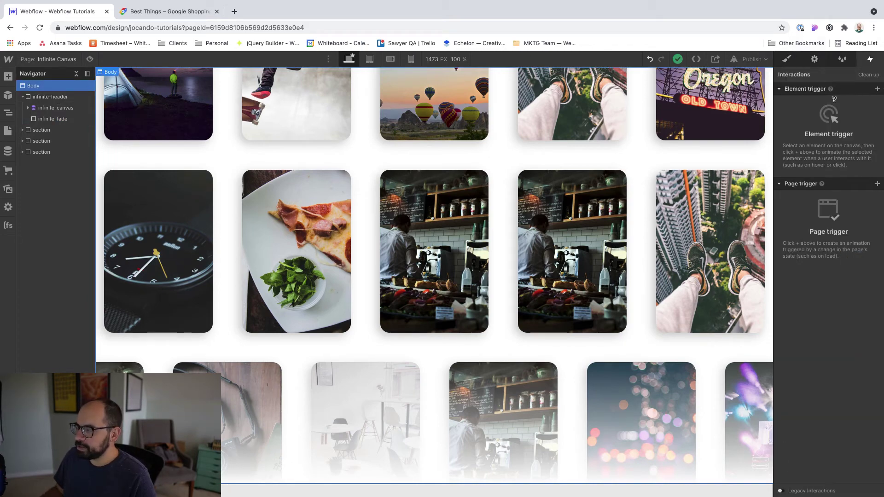
scroll(479, 220, down, 5)
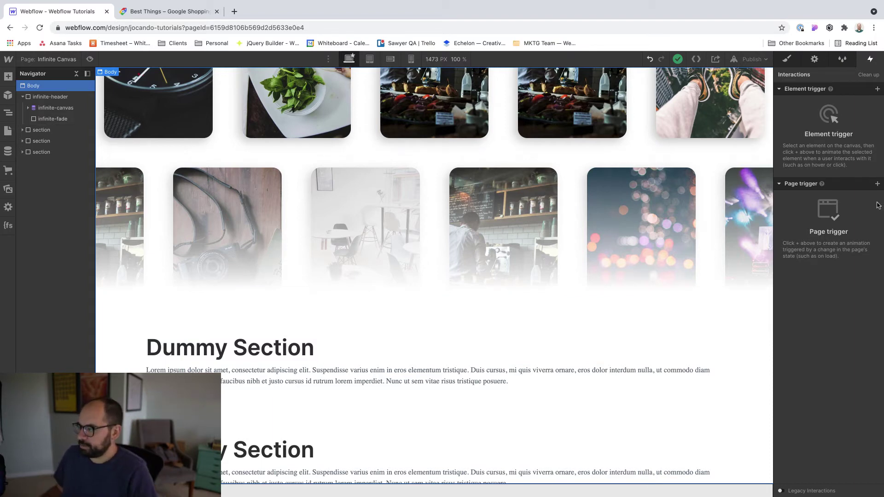
click(877, 184)
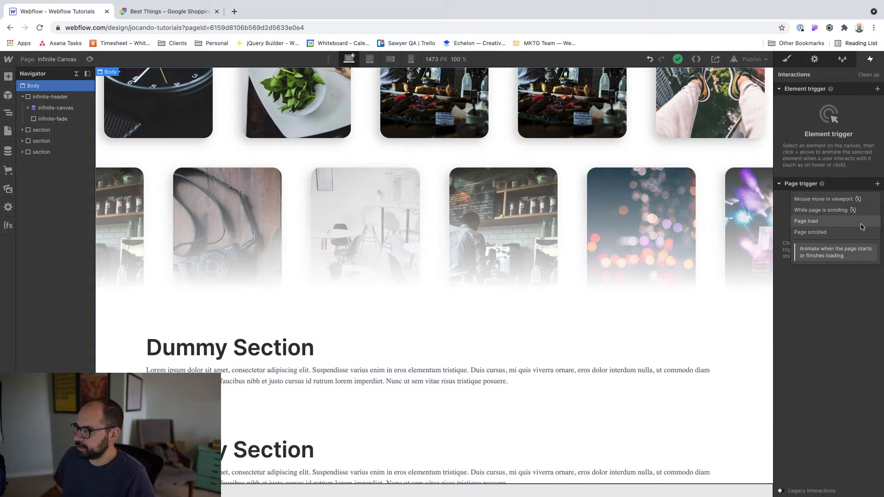
click(826, 199)
- Set the trigger to play a new mouse animation named 'Infinite Canvas'
click(829, 146)
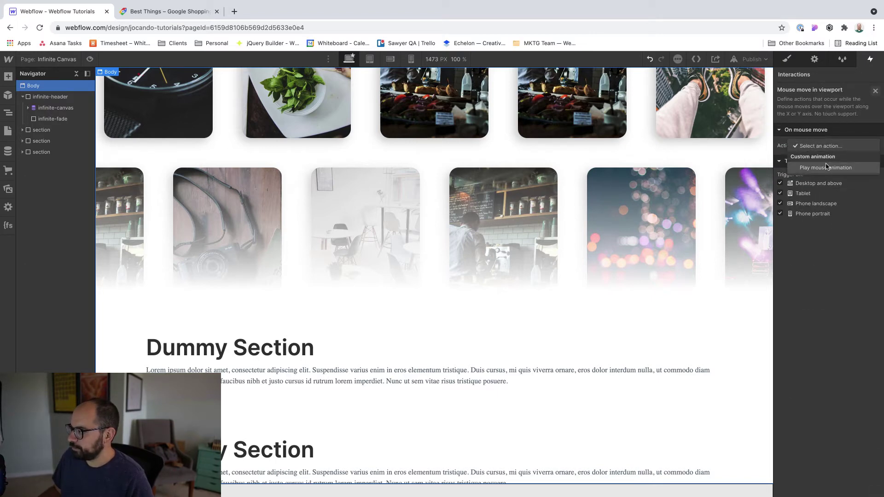
click(828, 167)
click(875, 161)
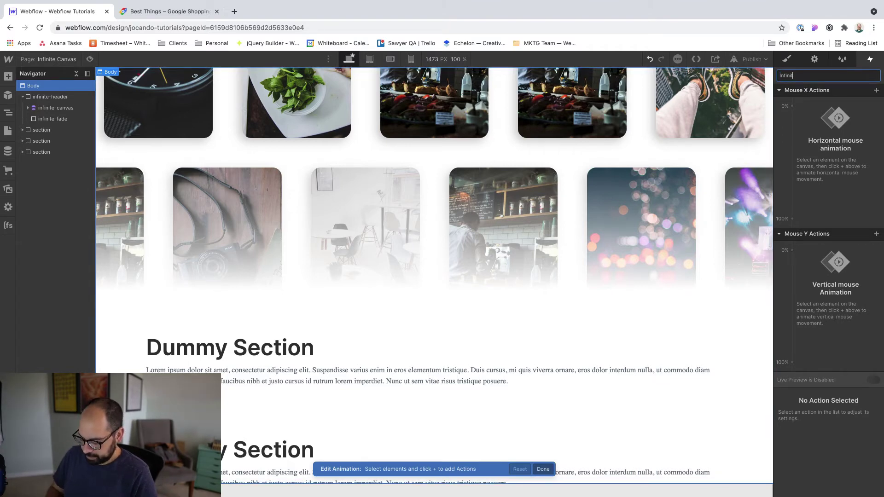
text(Infinite Canvas)
key(Return)
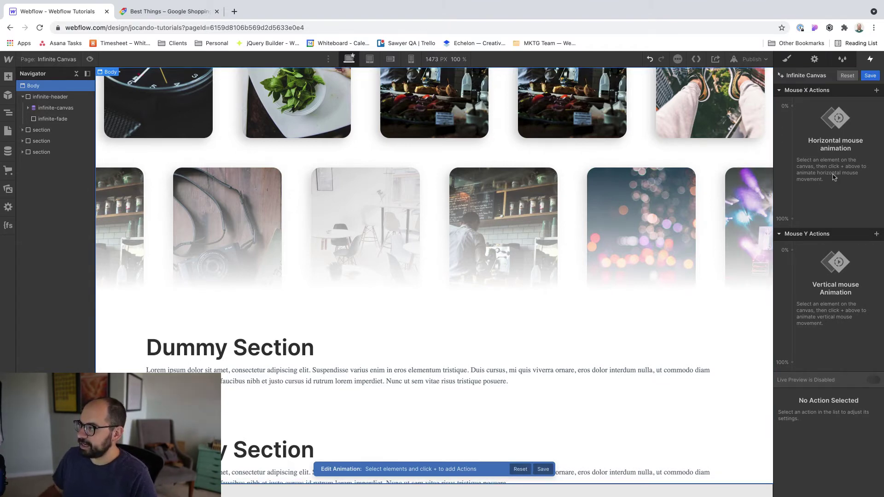
- Add Move actions on infinite-canvas for Mouse X and Mouse Y
click(49, 108)
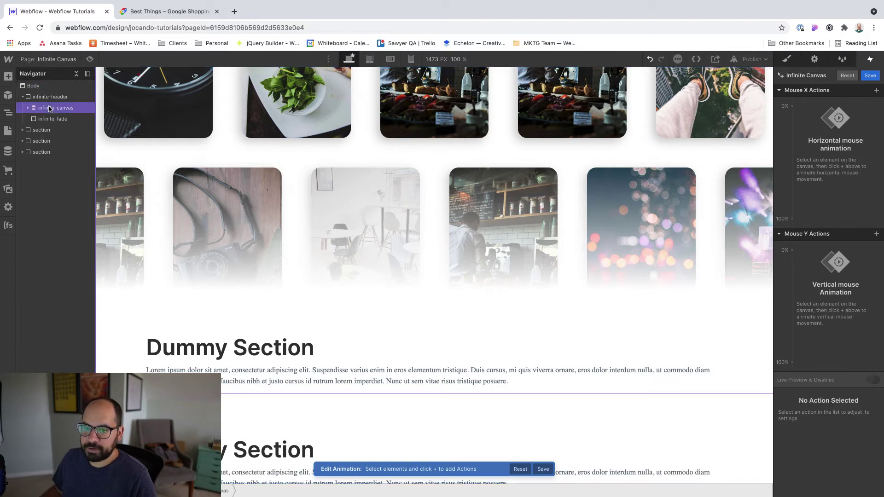
click(877, 90)
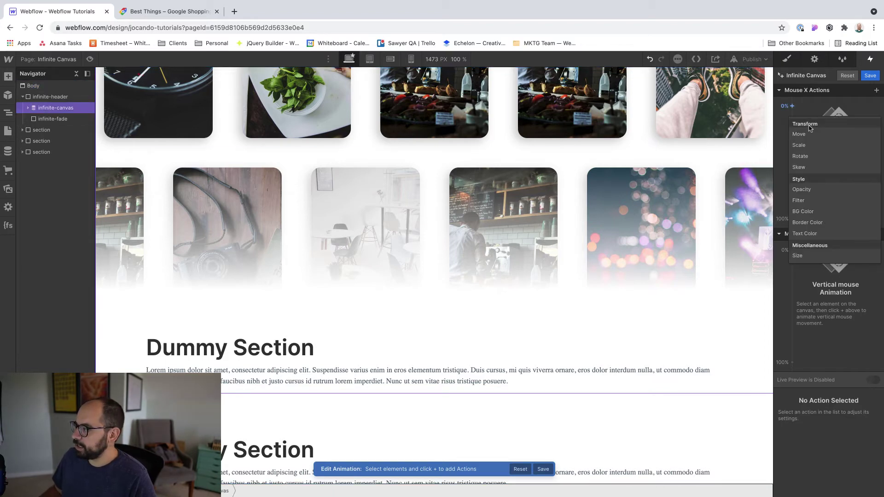
click(819, 238)
click(795, 256)
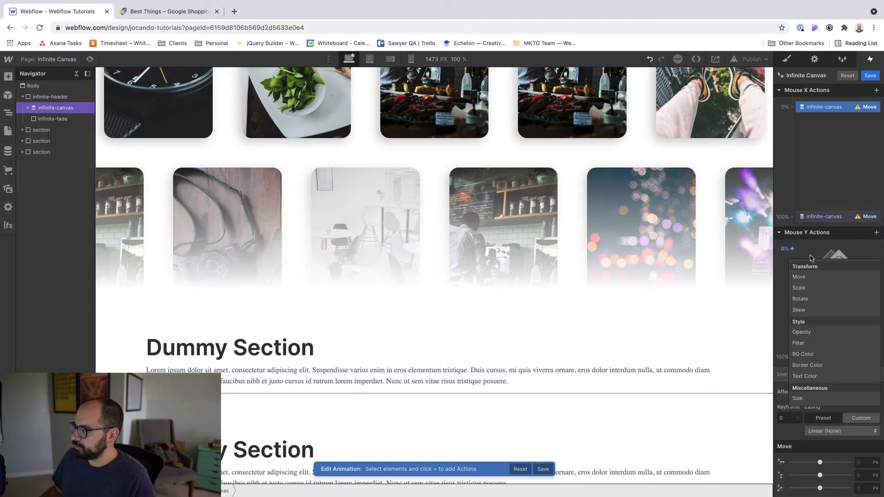
click(811, 279)
- Set the vertical Move keyframes to -10 at 0% and 10 at 100%
click(824, 107)
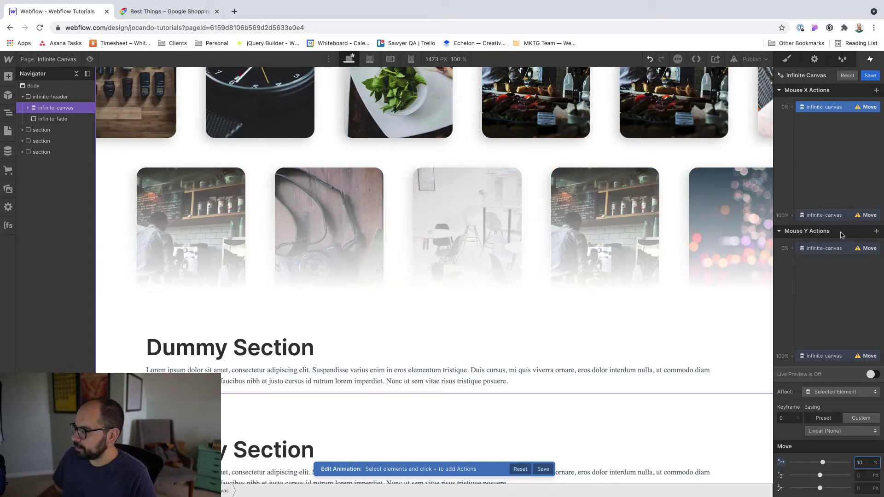
click(825, 215)
click(862, 463)
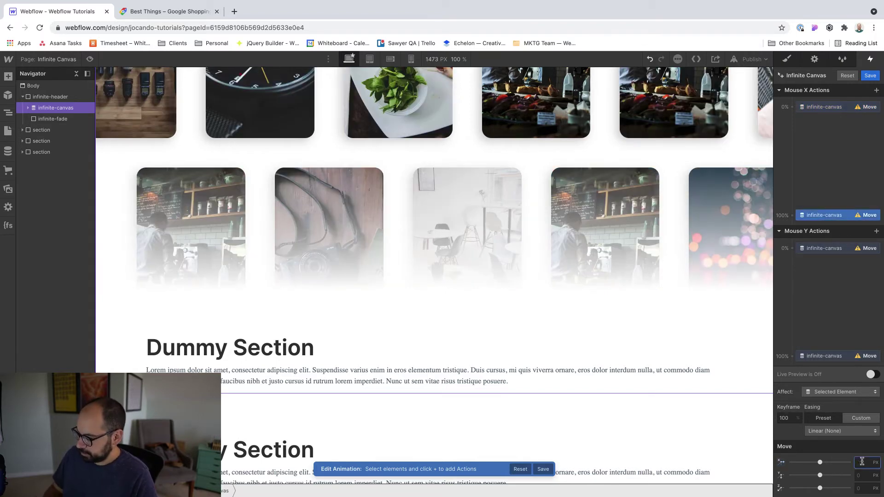
click(833, 249)
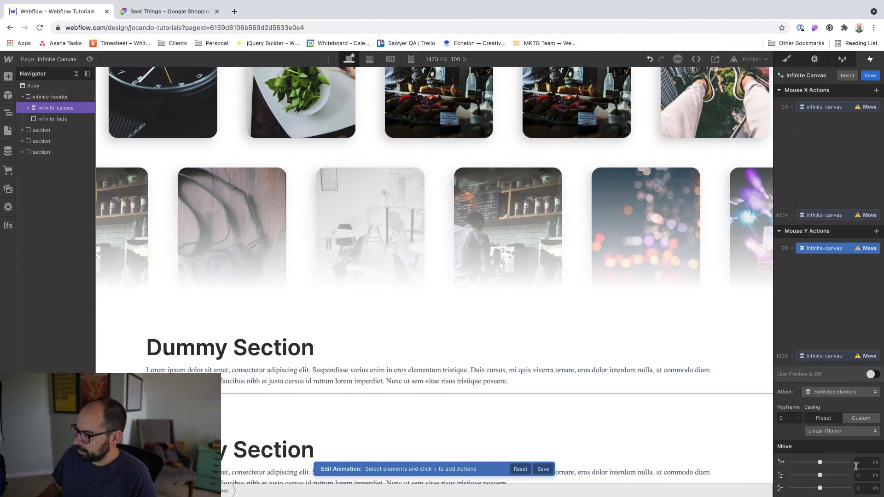
click(861, 474)
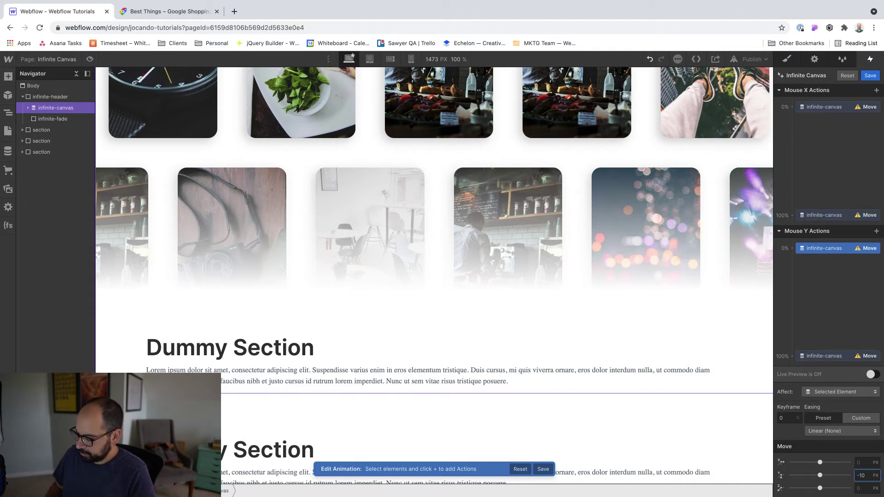
text(-10)
key(Return)
click(824, 356)
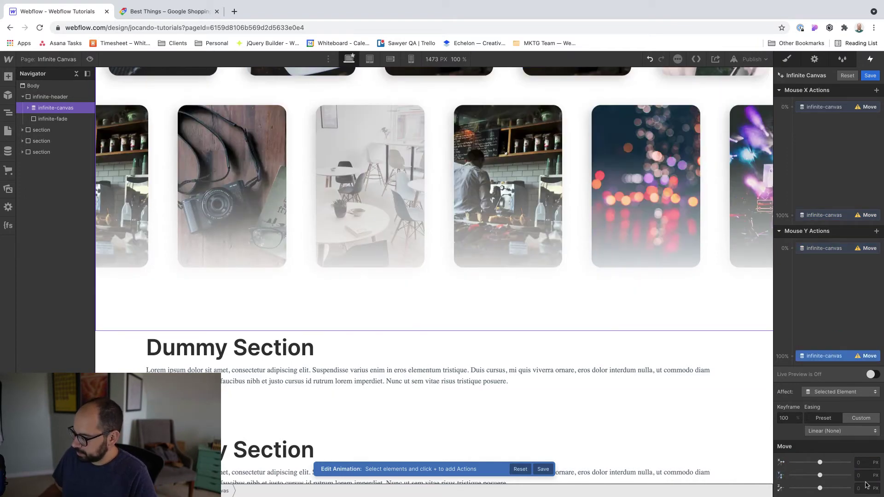
key(Return)
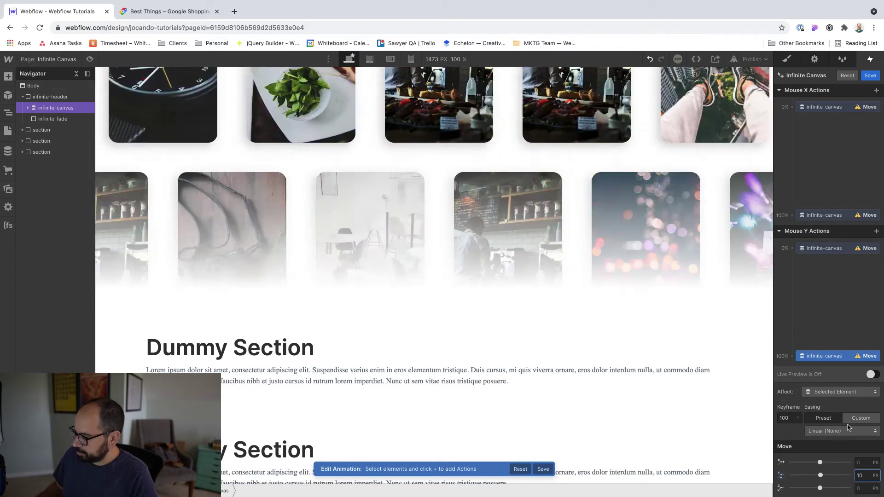
click(871, 376)
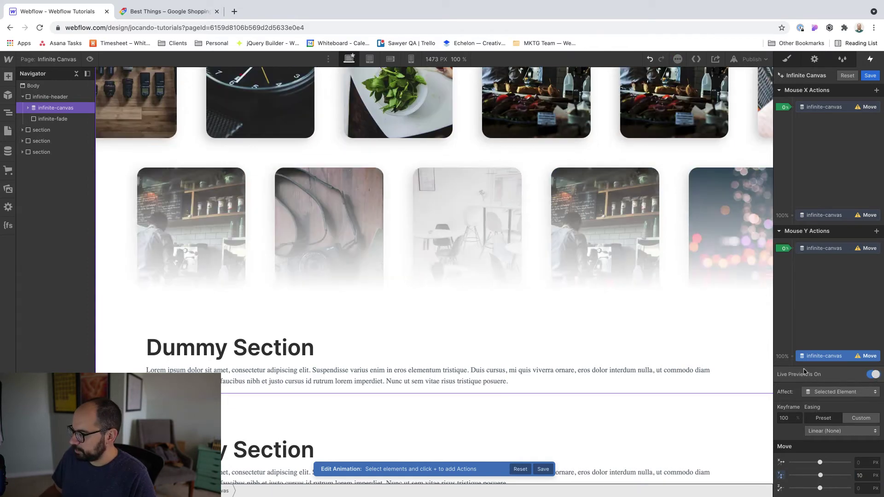
click(873, 375)
- Change the ending vertical and horizontal moves to 10%
click(824, 248)
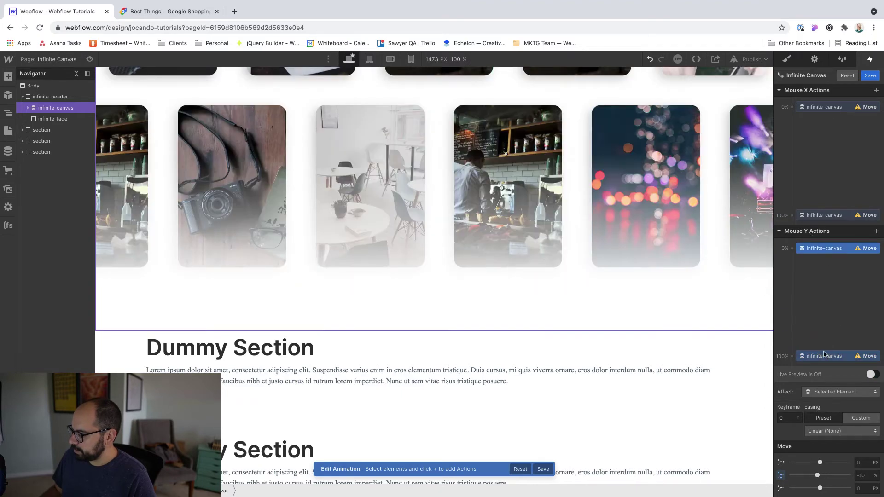
click(825, 356)
click(860, 475)
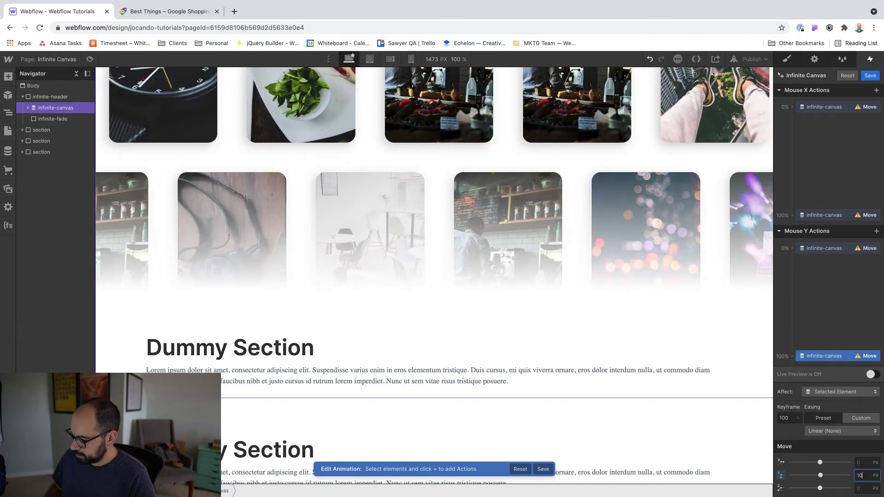
text(%)
key(Return)
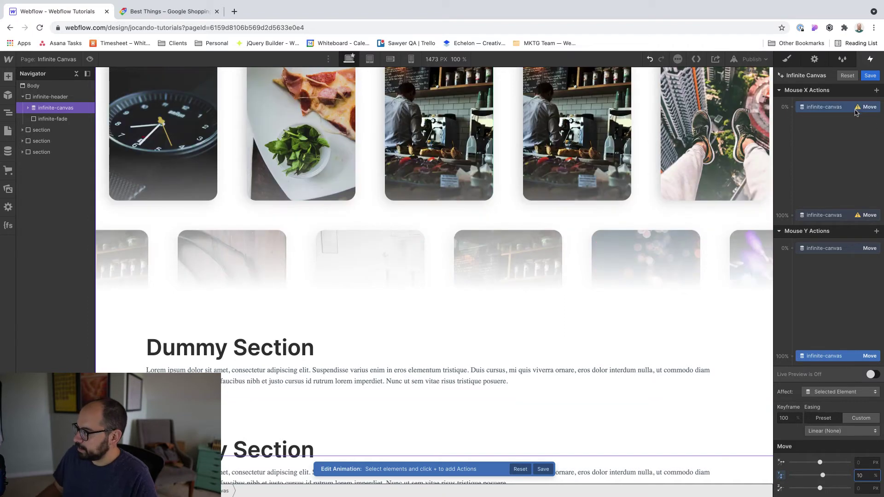
click(831, 216)
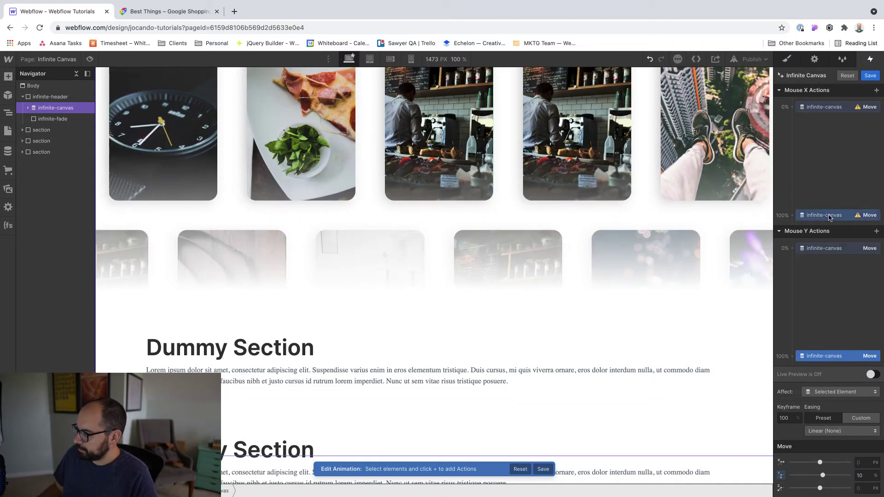
click(866, 461)
text(10%)
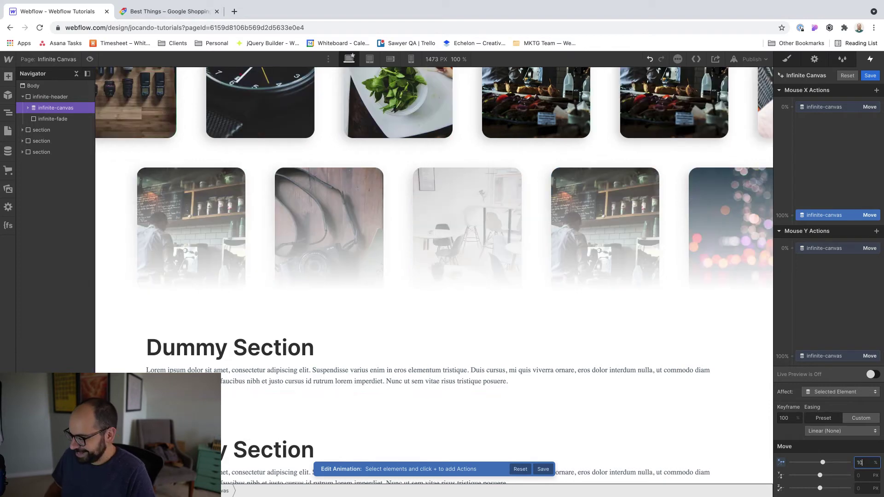
click(872, 375)
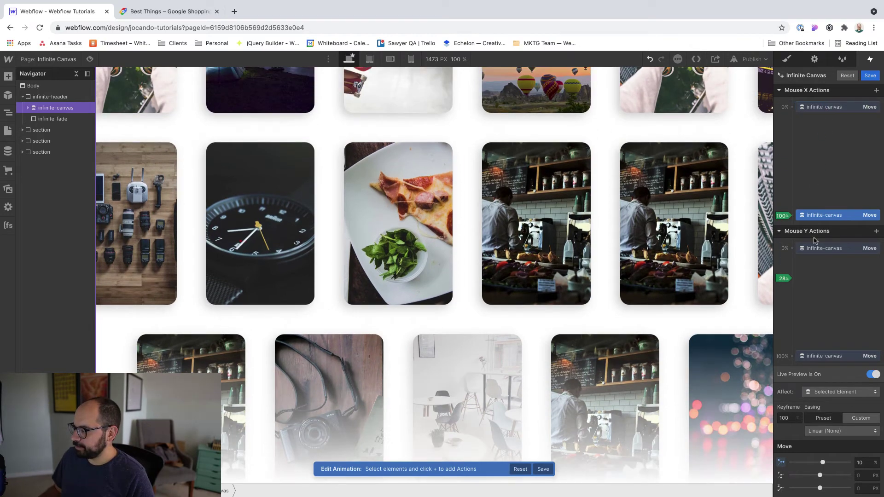
click(872, 374)
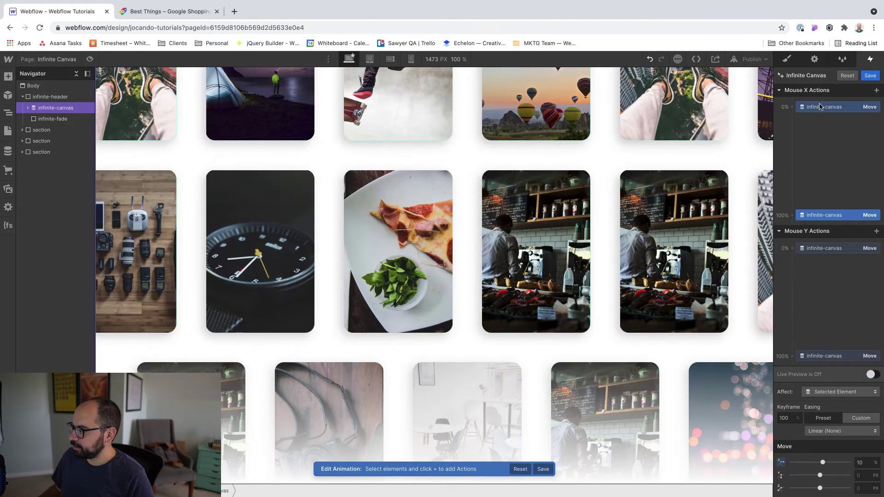
- Set the starting horizontal move to -10%
click(827, 106)
click(865, 466)
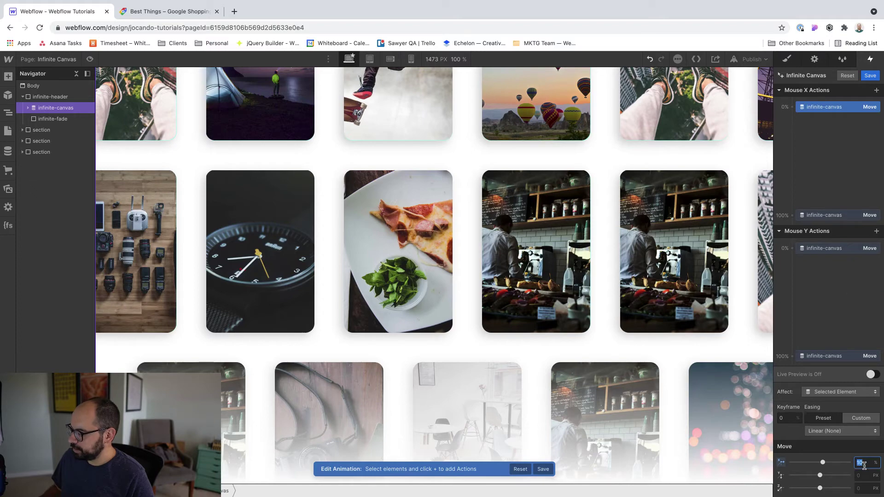
key(Return)
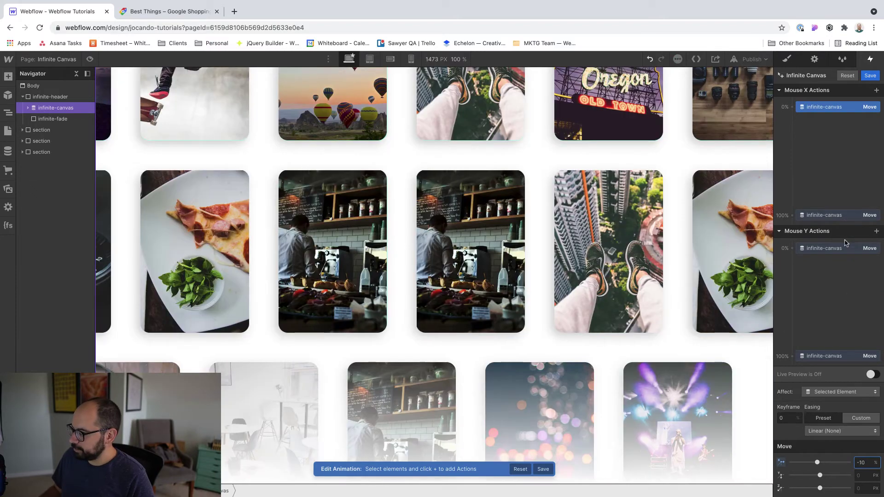
click(827, 215)
- Turn Live Preview back on to watch the card grid shift with the mouse
click(872, 374)
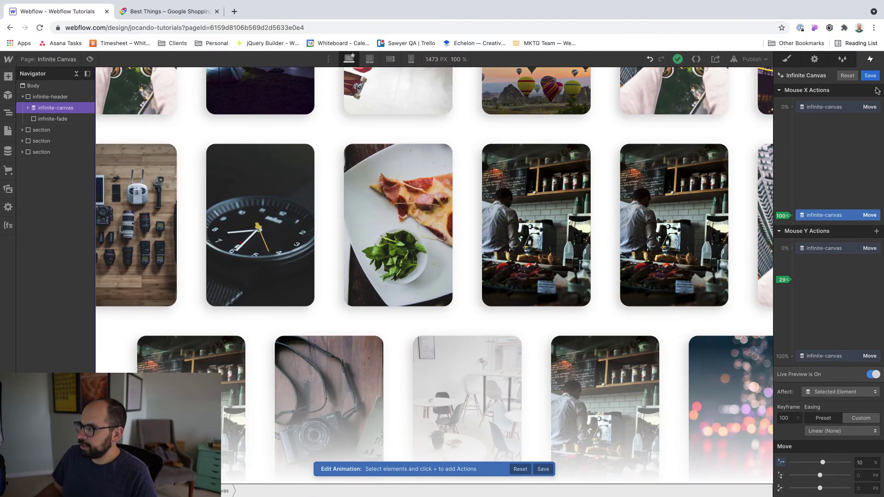
- Set the mouse-move trigger's smoothing to 80 and check the drifting grid in full-width preview
click(870, 75)
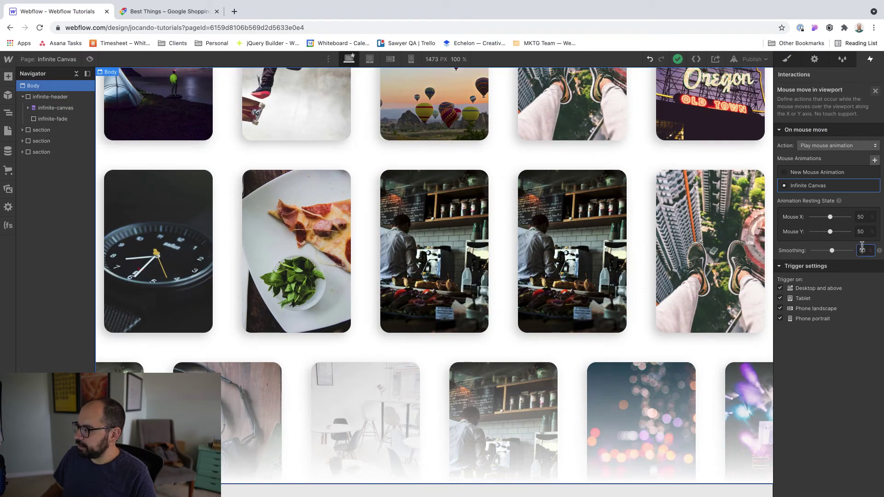
text(70)
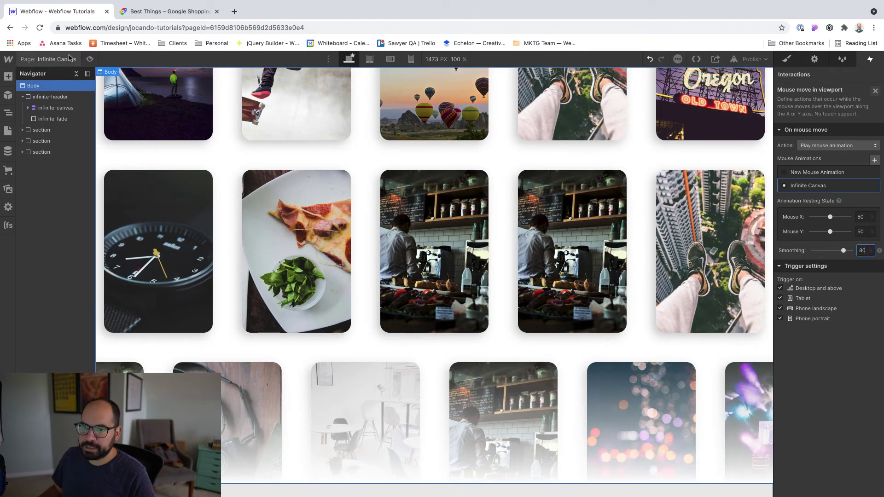
click(90, 59)
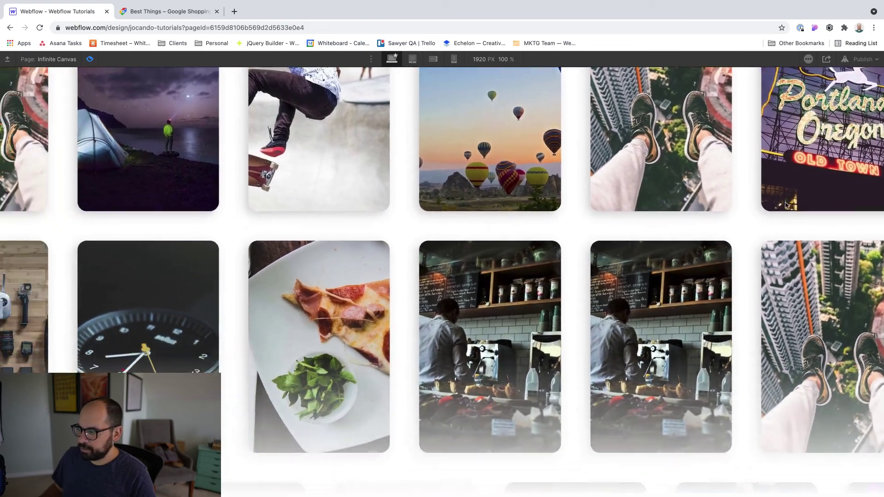
key(Escape)
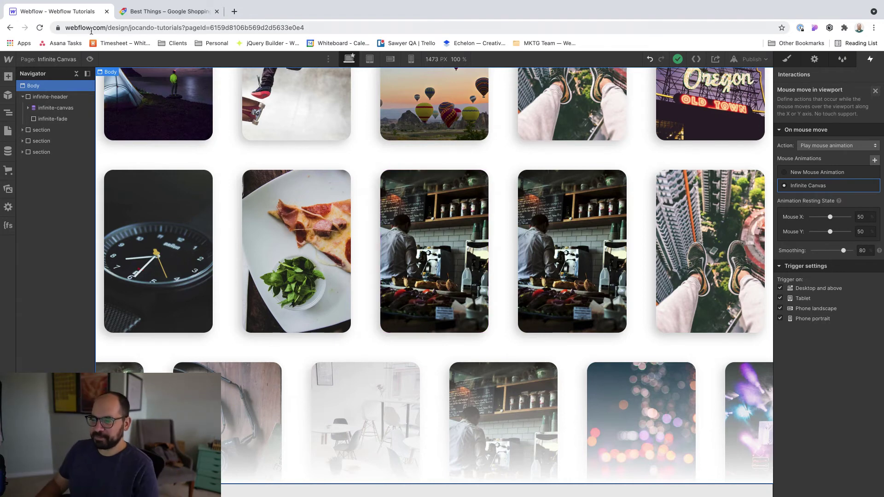
- Add a Div Block to the header with the container class and an infinite-container combo class
click(53, 97)
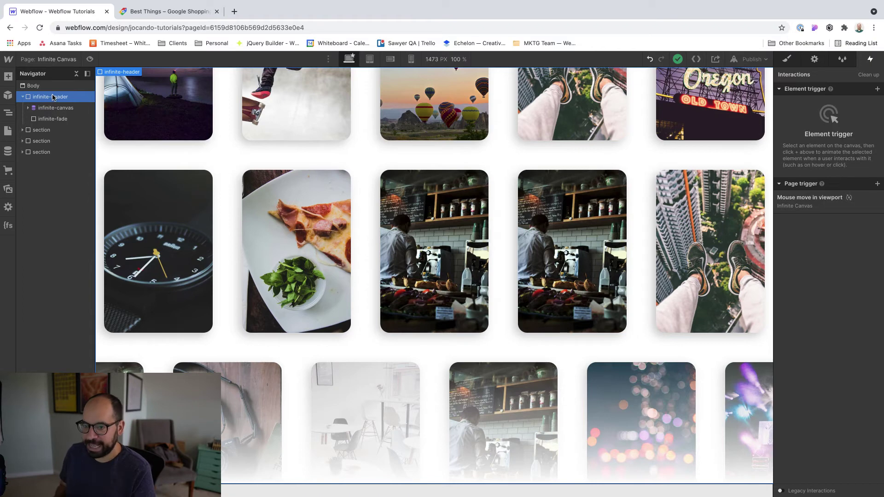
key(super+e)
text(di)
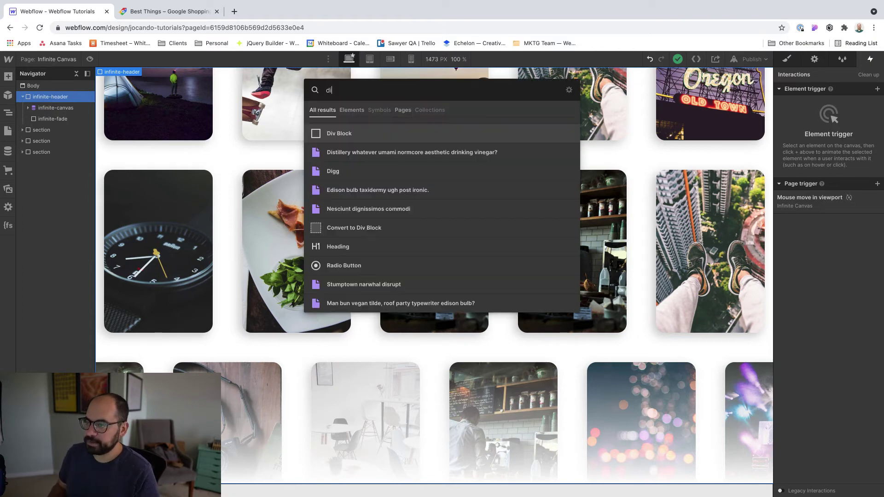
key(Return)
key(super+Return)
text(contai)
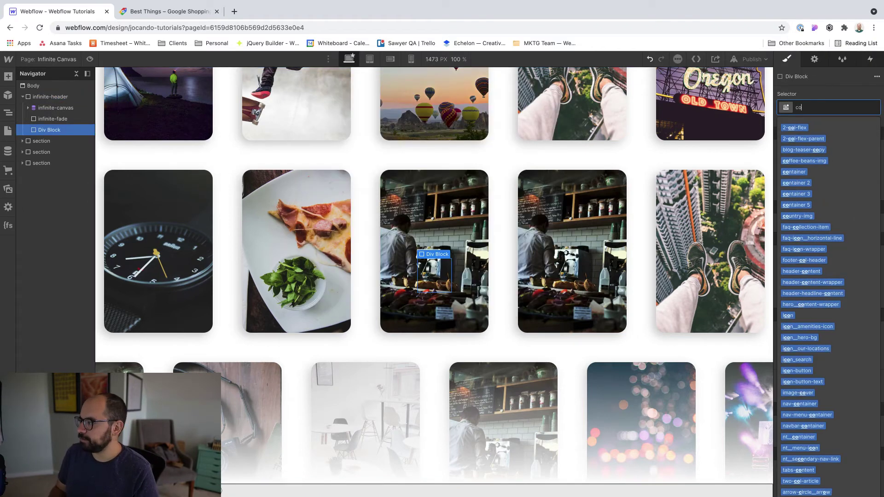
key(Down)
key(Down)
key(Up)
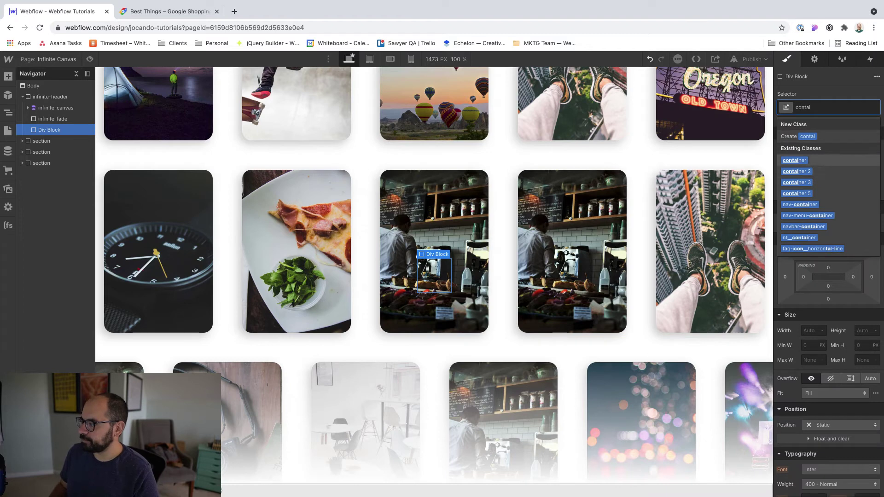
key(Return)
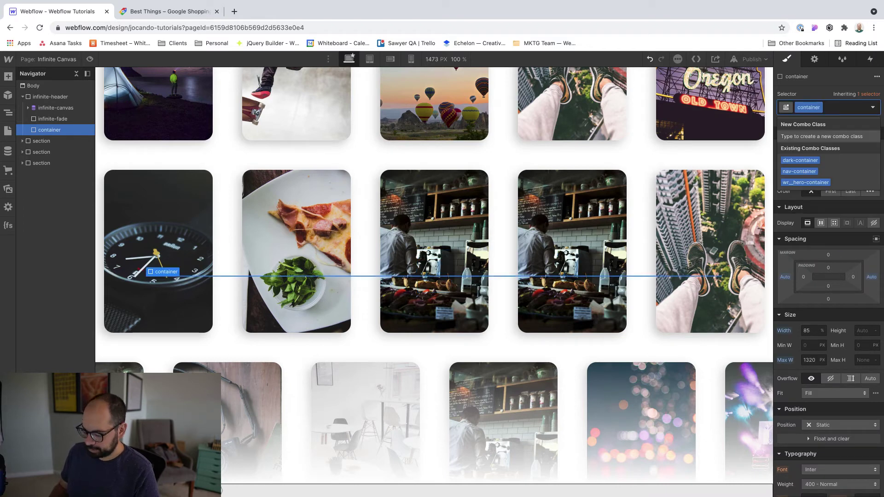
text(infinite-)
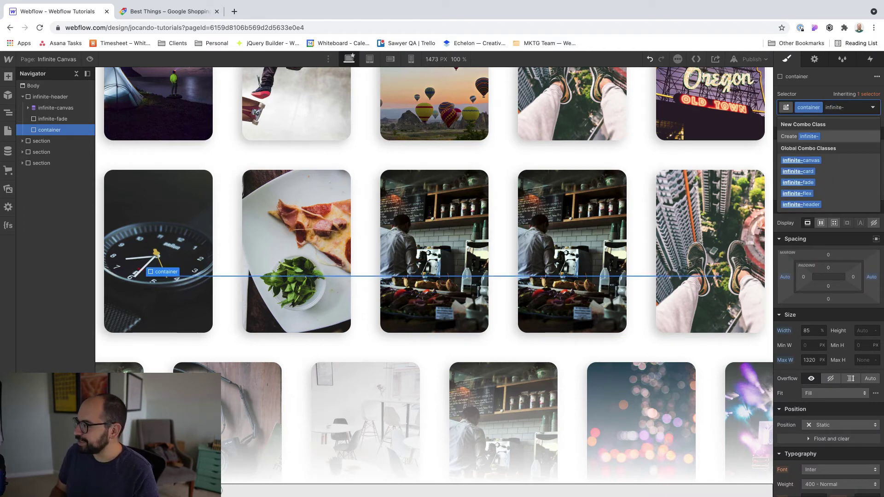
text(container)
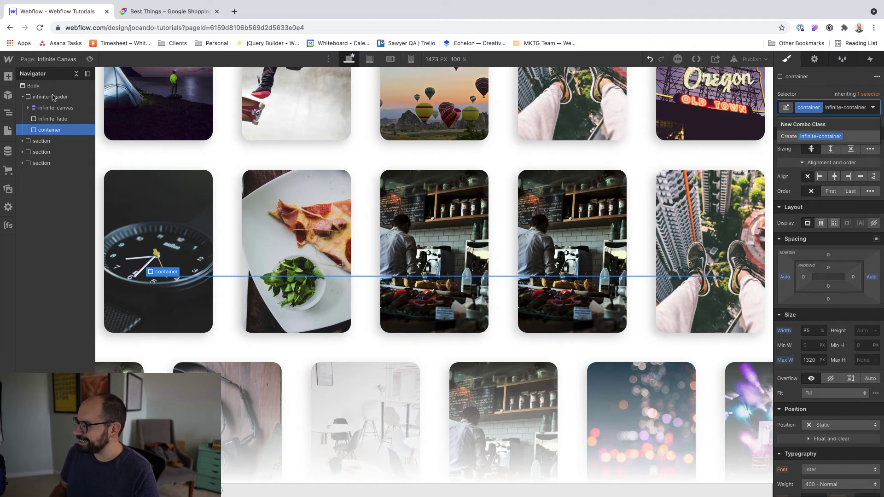
key(Return)
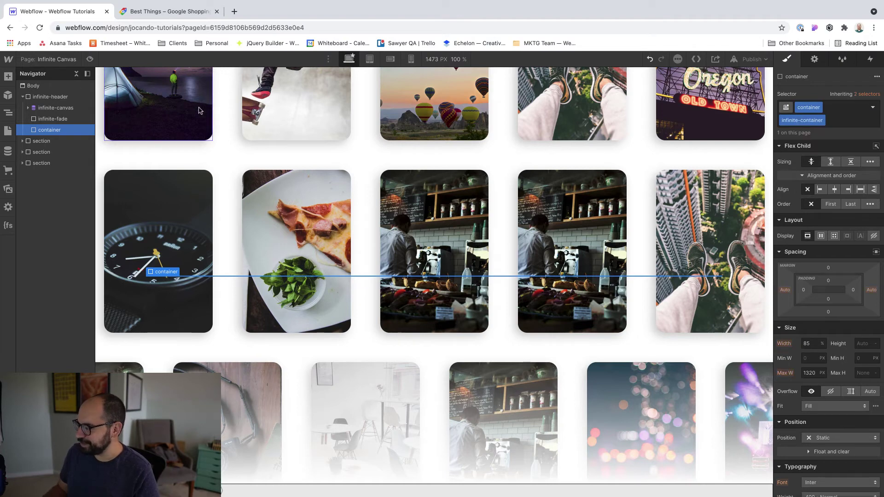
- Make the container relatively positioned and insert a Heading 1 inside it
click(852, 438)
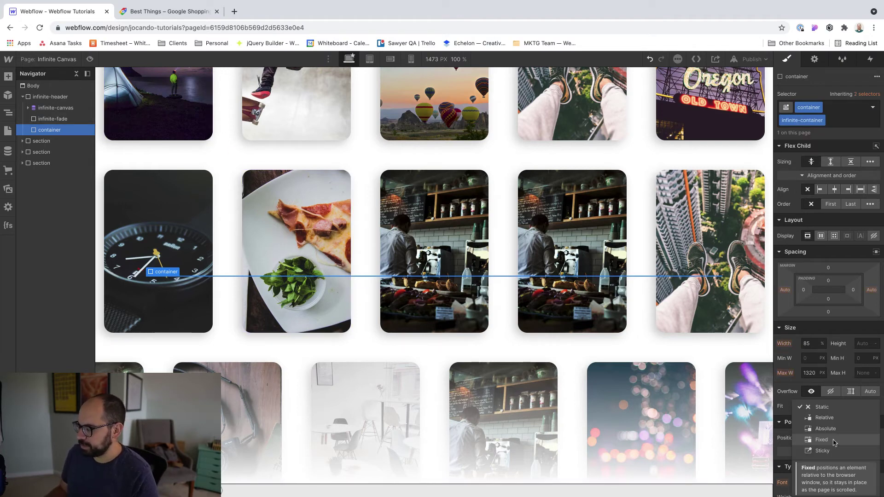
click(825, 418)
key(super+e)
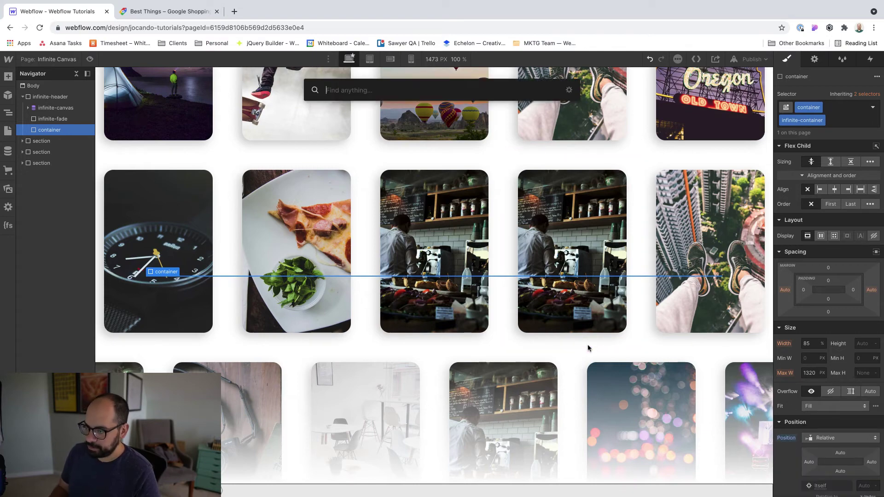
text(he)
key(Return)
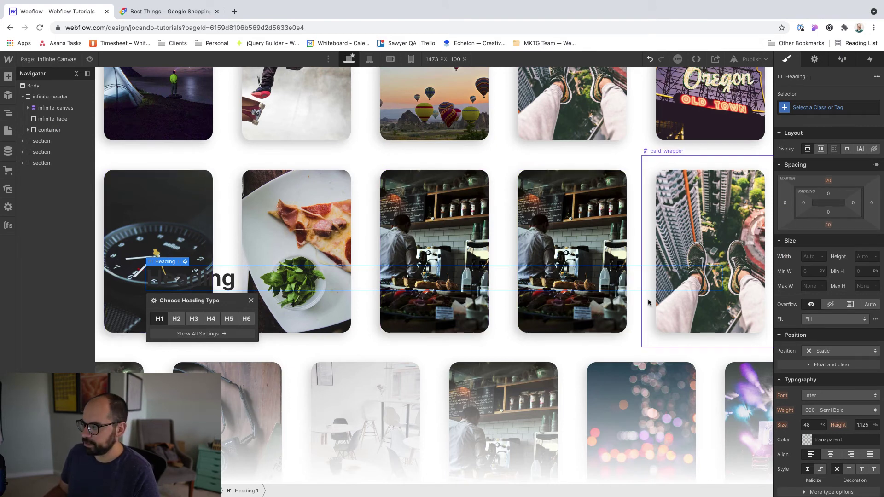
key(Escape)
scroll(832, 384, down, 1)
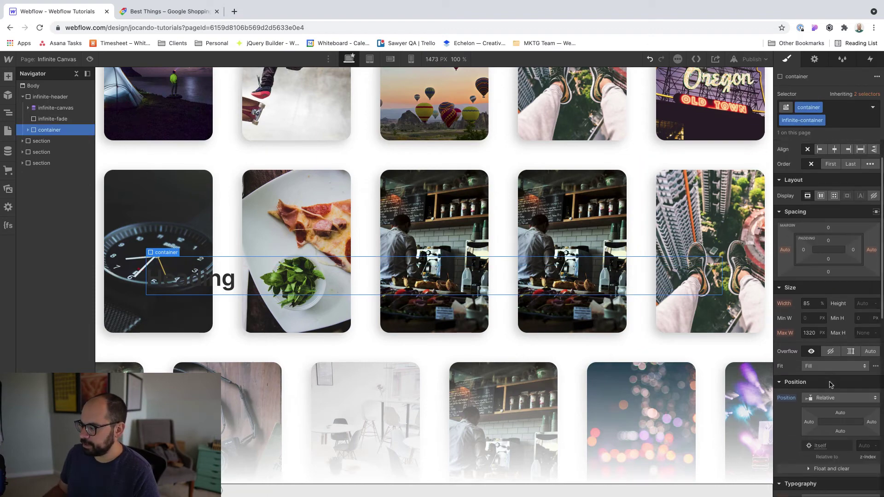
alt+click(791, 402)
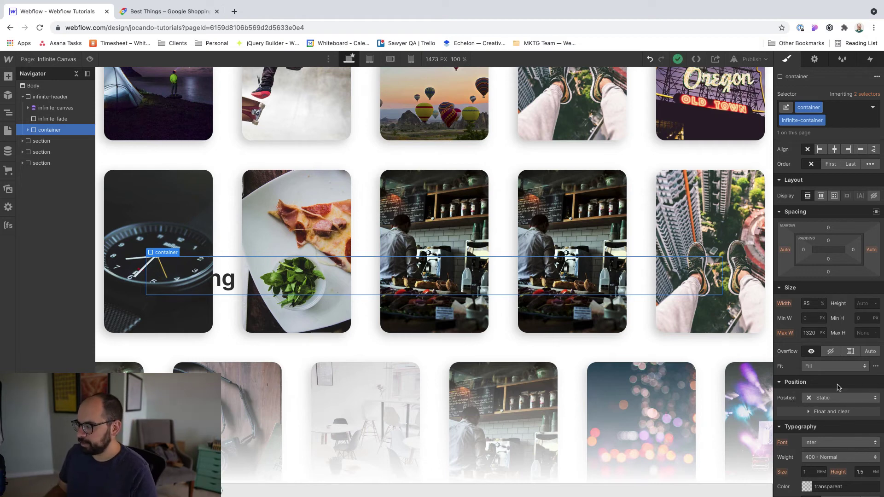
click(824, 398)
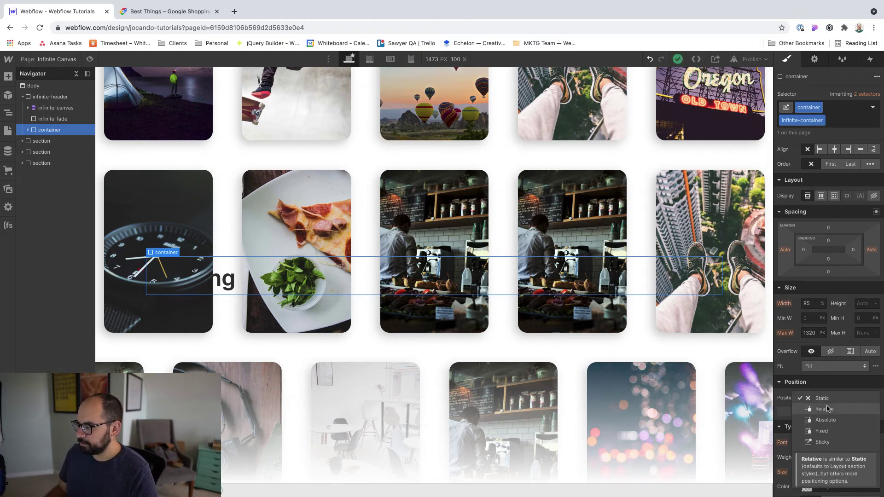
click(828, 408)
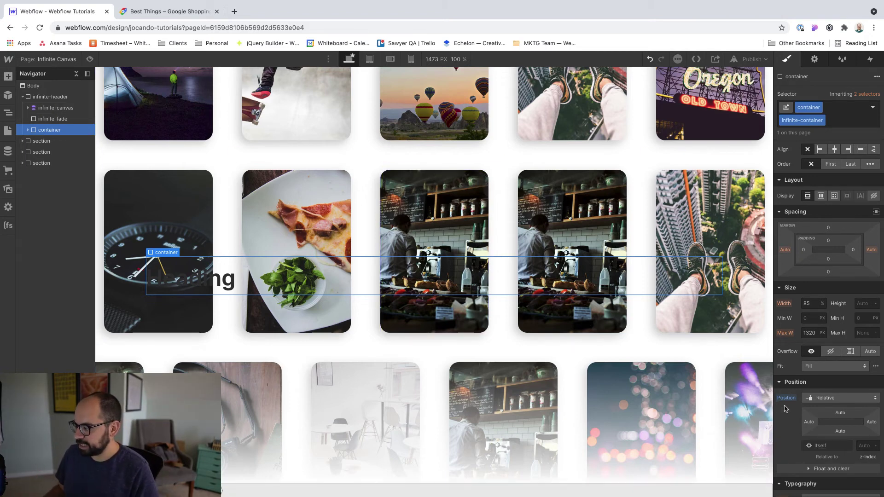
click(827, 398)
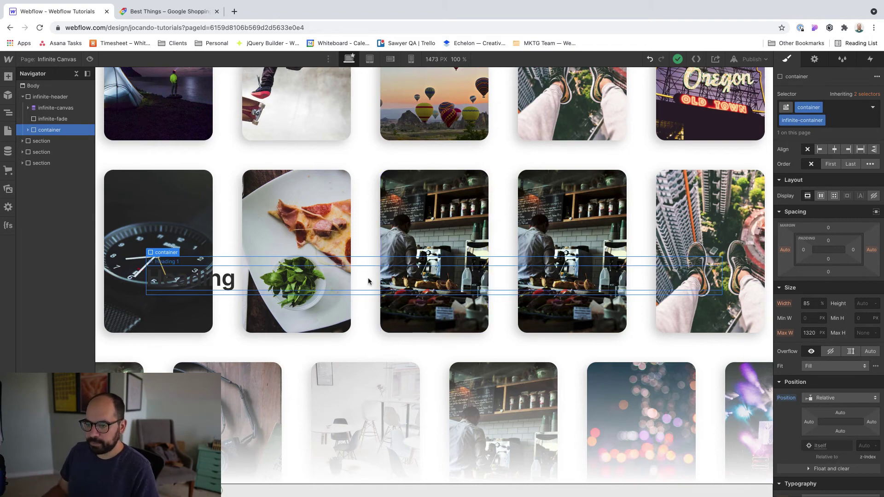
- Center-align the container's text and insert a new Div Block
scroll(861, 410, down, 5)
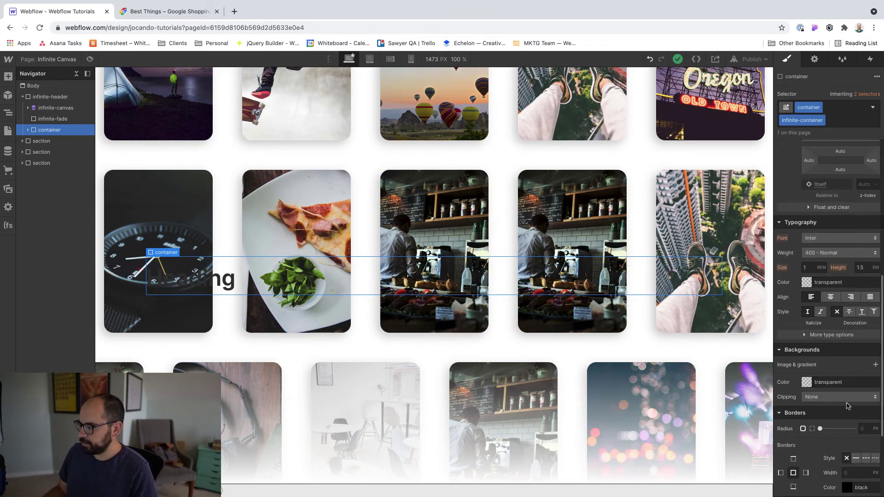
click(832, 298)
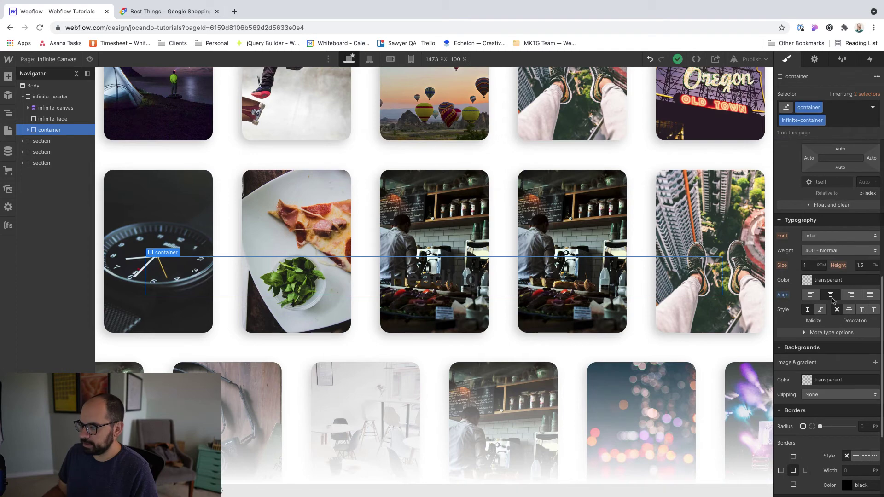
key(super+e)
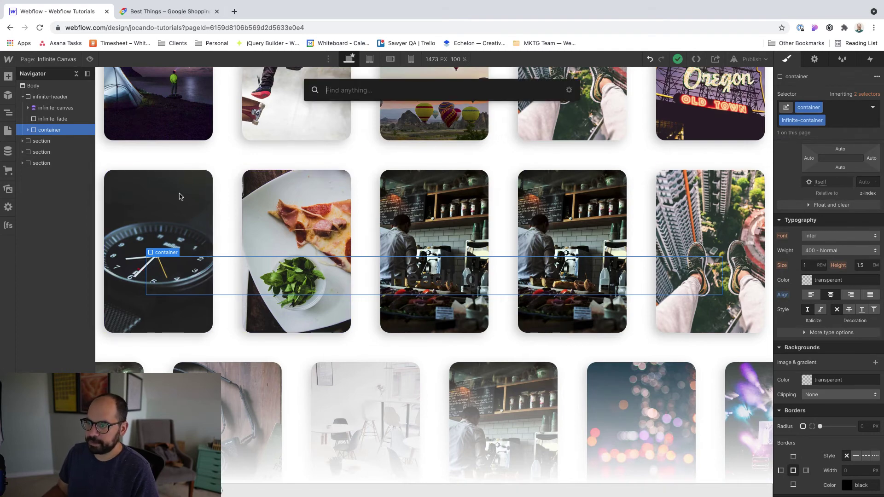
text(di)
key(Return)
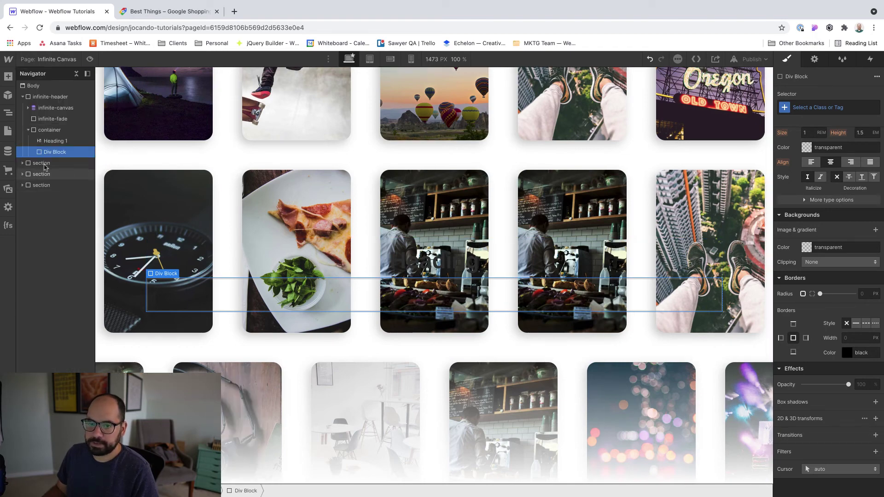
- Move Heading 1 into the Div Block, class it infinite-heading-content, and make it inline-block
drag(49, 141, 51, 146)
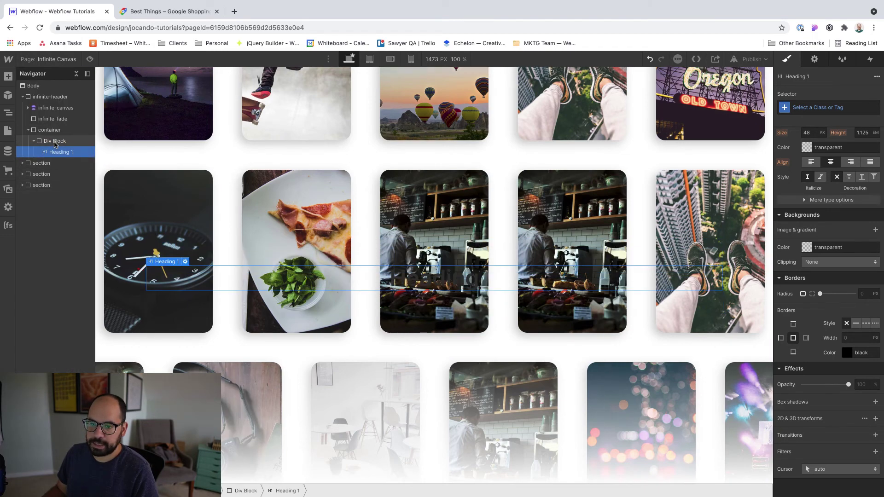
click(54, 142)
key(super+Return)
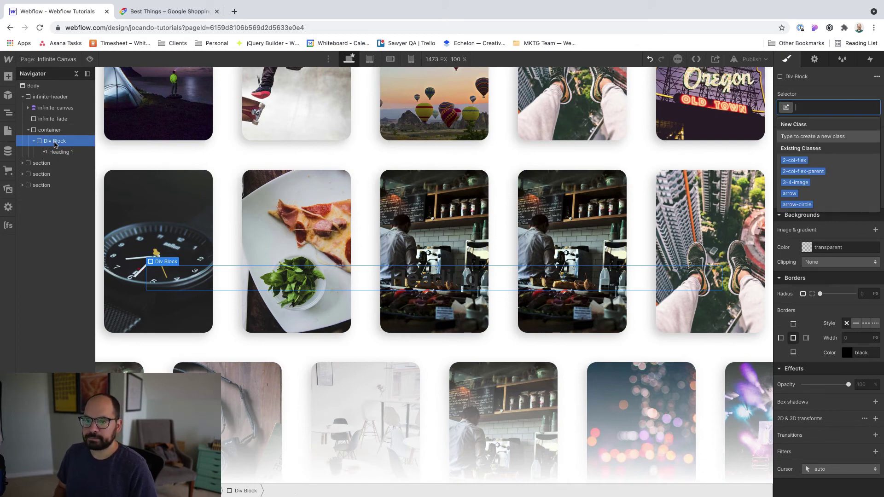
text(in)
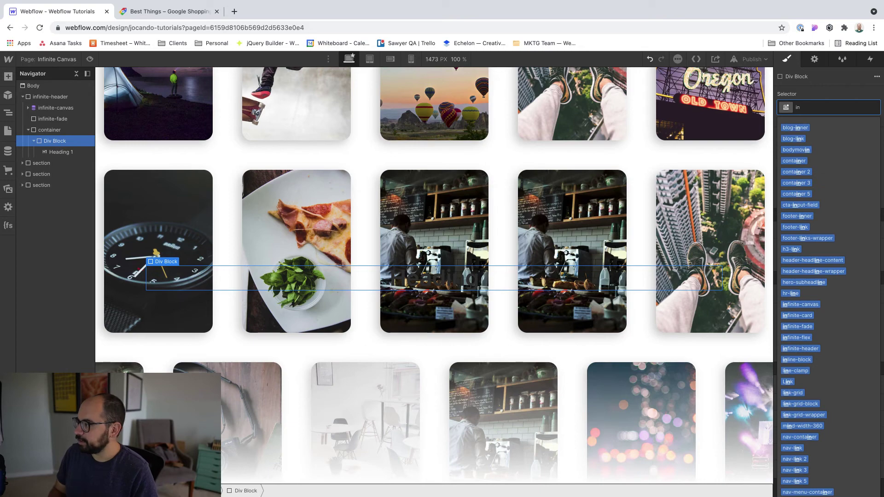
text(finite-heading-)
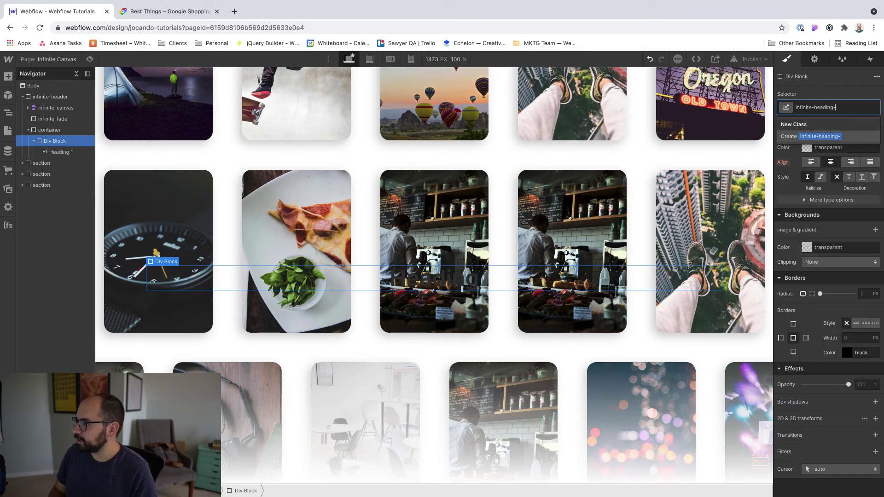
text(content)
key(Return)
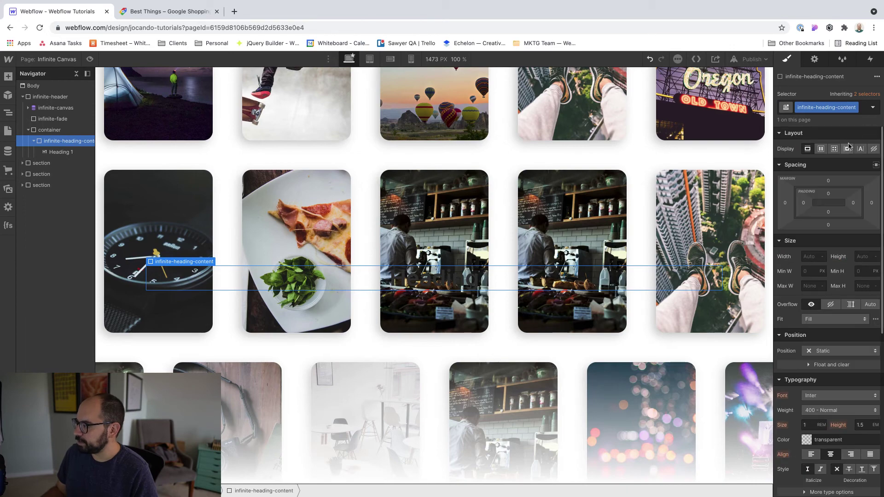
click(847, 149)
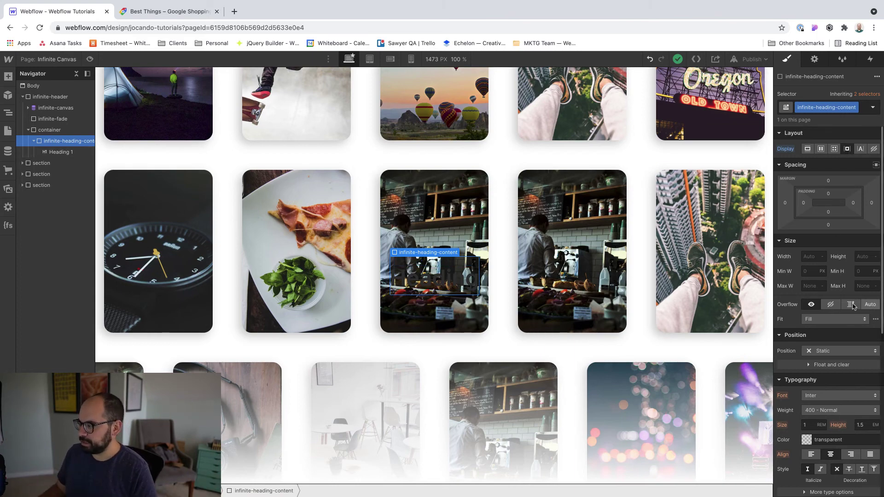
- Give the box a white background and padding of 24 px vertically, 64 px horizontally
scroll(814, 344, down, 5)
click(824, 310)
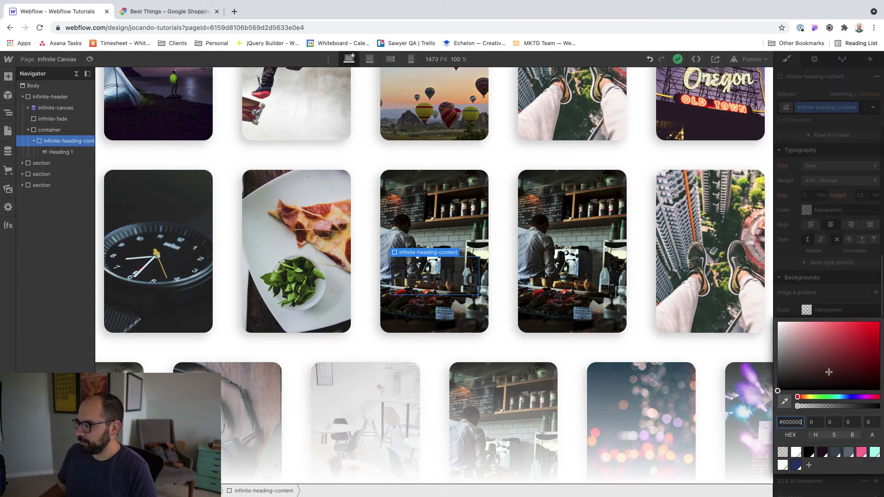
click(796, 453)
click(838, 208)
scroll(839, 207, up, 5)
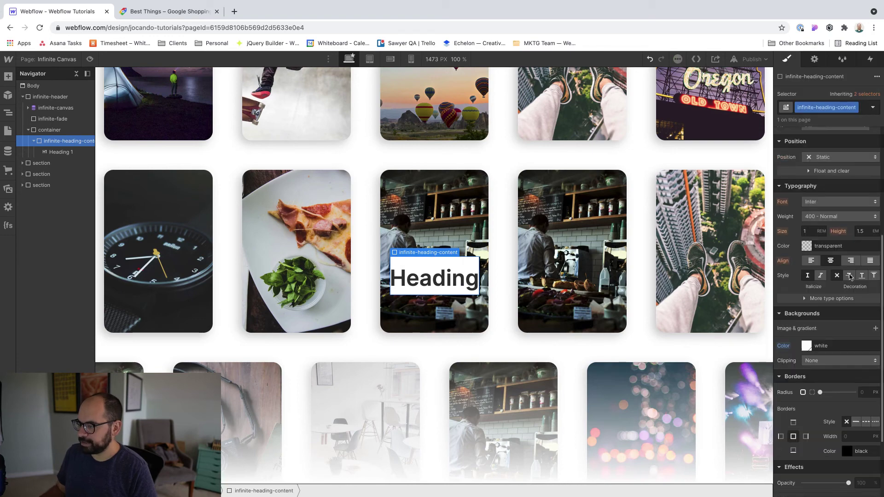
scroll(838, 300, down, 5)
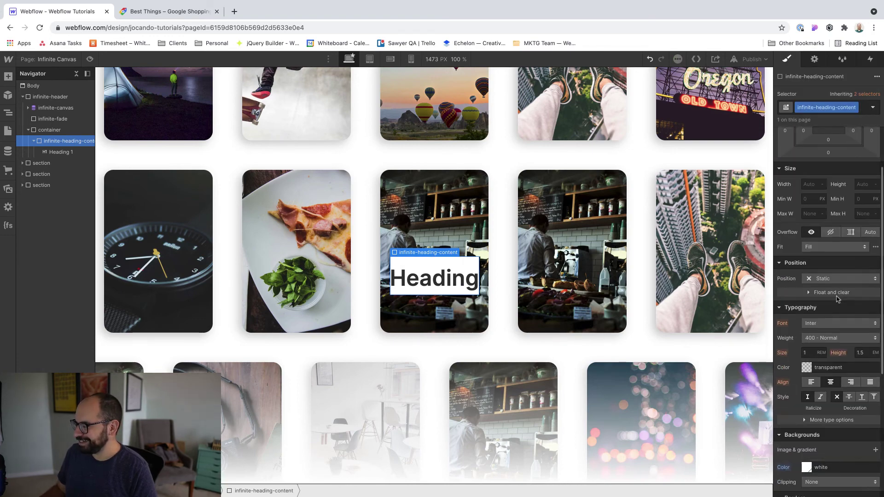
scroll(865, 333, down, 2)
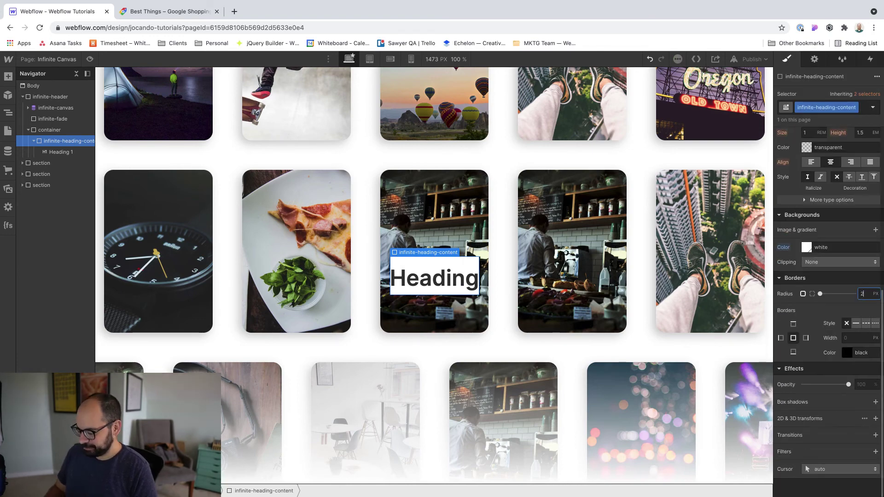
scroll(837, 225, up, 6)
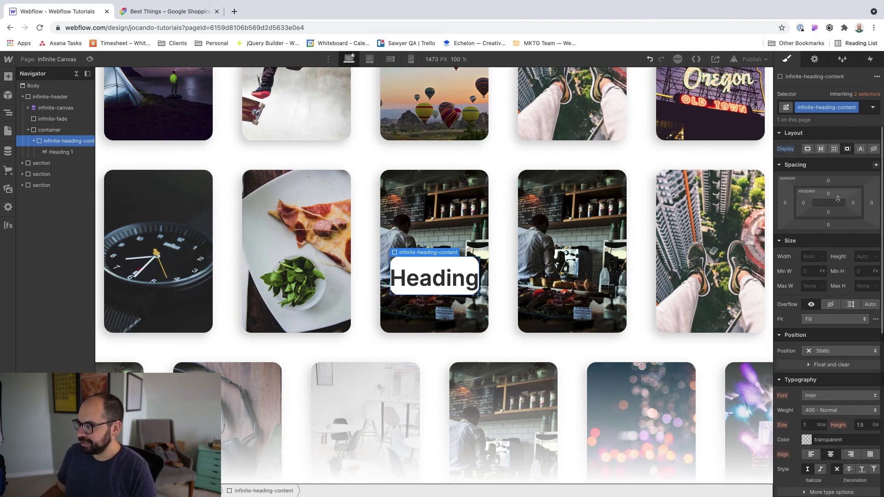
mouse_move(837, 200)
mouse_down()
mouse_move(836, 210)
mouse_move(818, 204)
mouse_move(832, 203)
mouse_up()
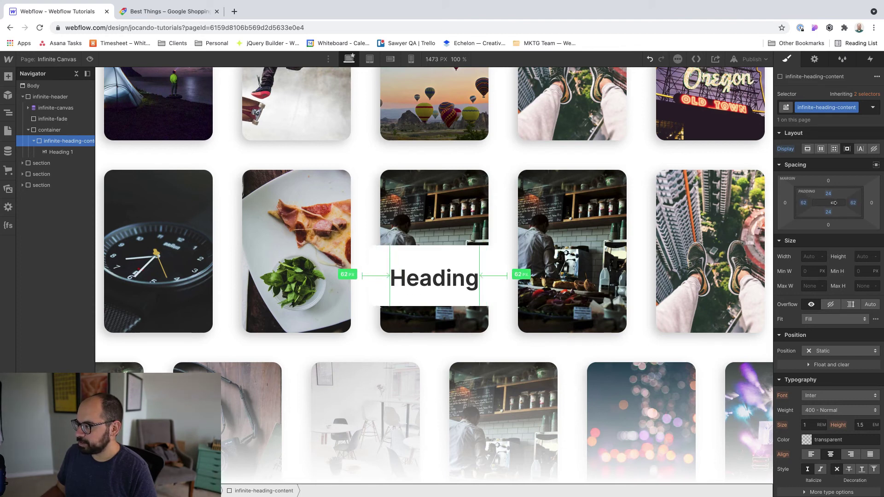
drag(834, 202, 835, 203)
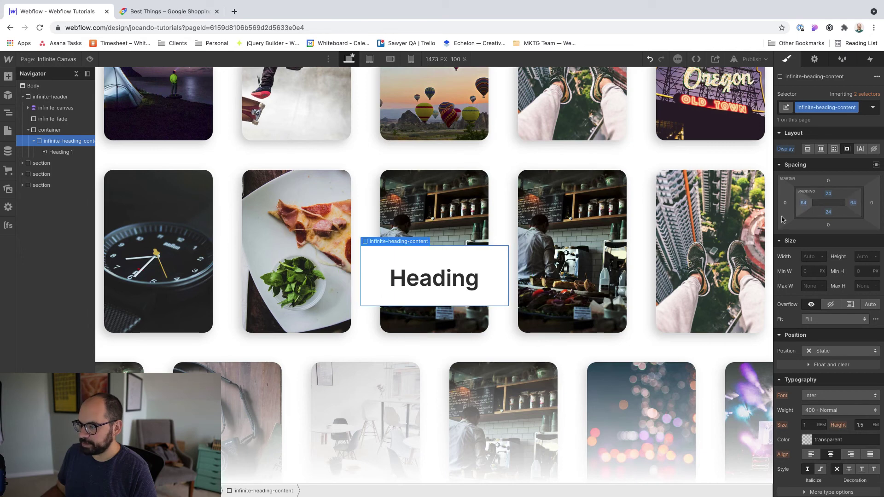
- Change the heading text to 'Infinite Canvas'
click(441, 281)
double_click(442, 281)
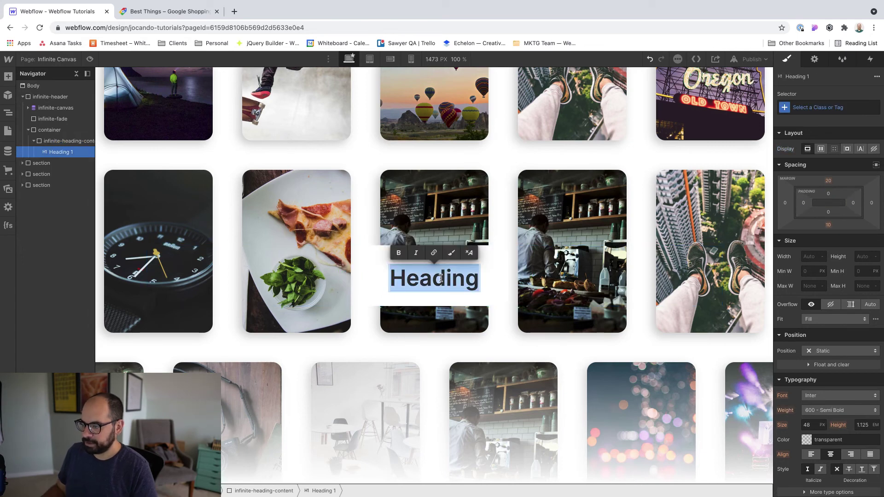
text(/)
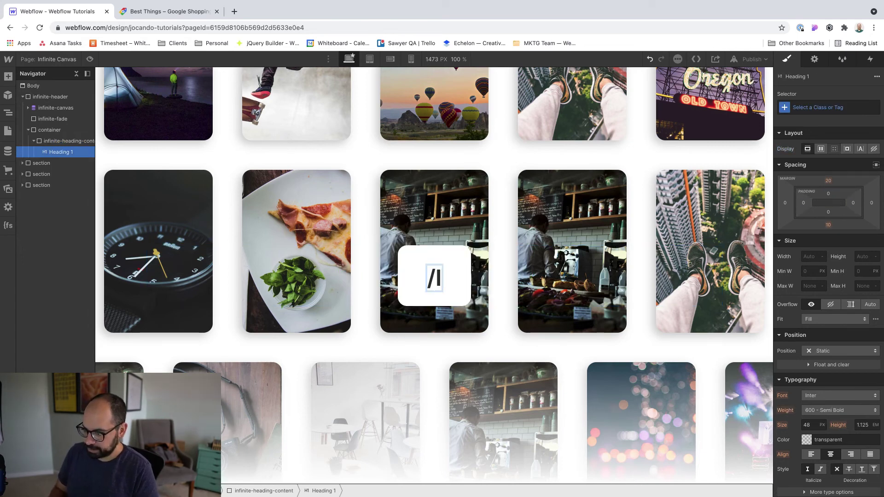
key(BackSpace)
text(Infinite)
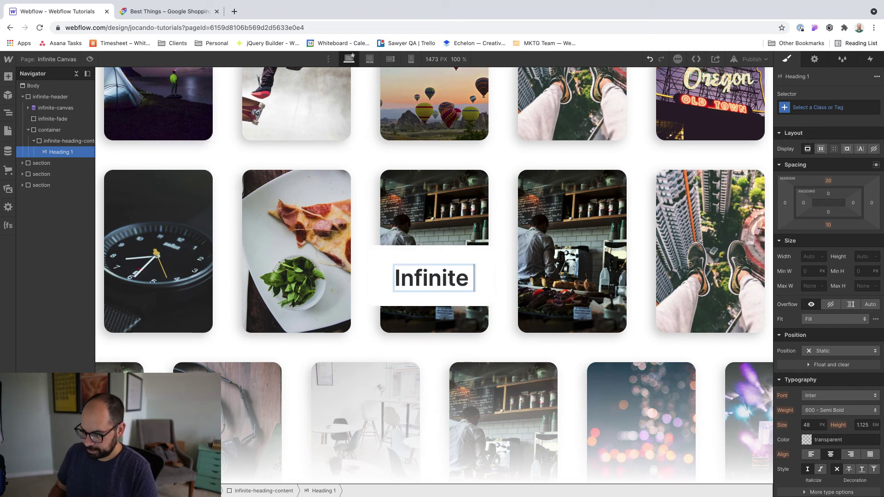
text( Canvas)
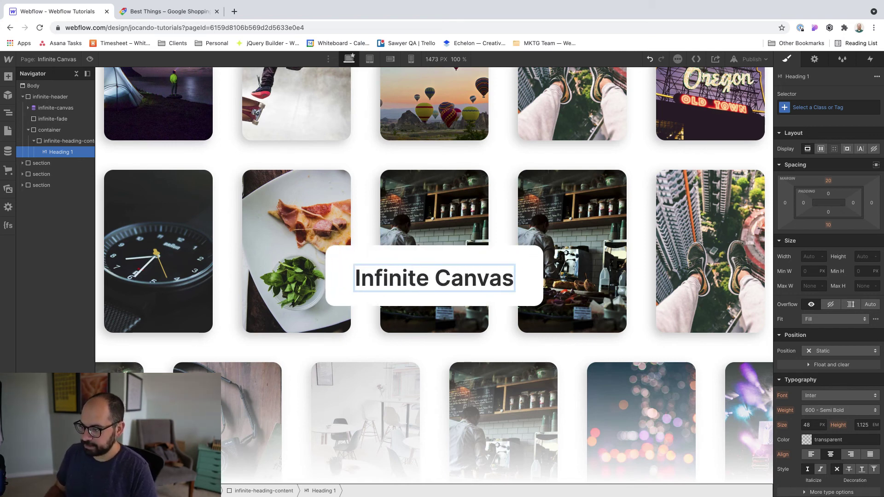
key(Escape)
- Add a paragraph below the heading and cap the white box at 520 px max width
key(super+e)
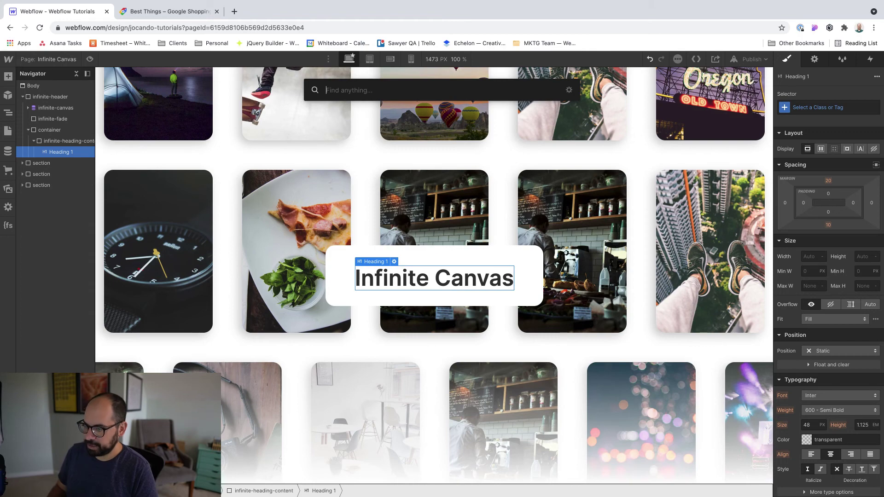
text(pa)
key(Return)
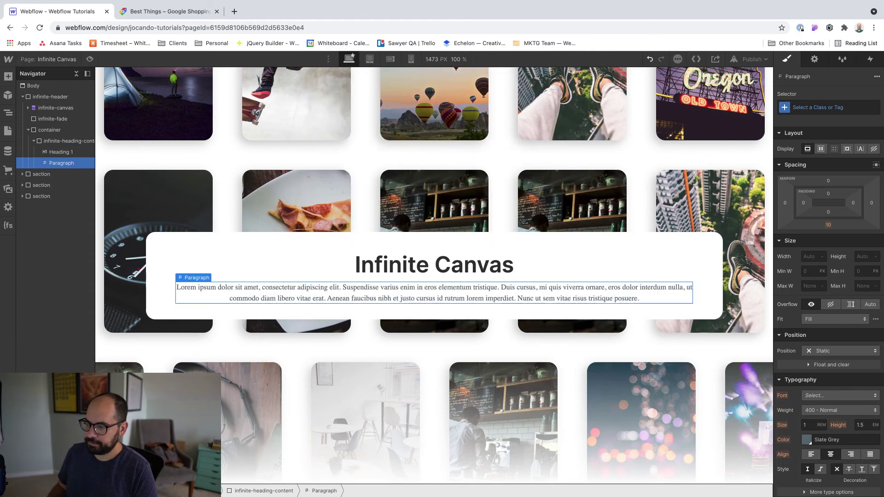
click(296, 247)
click(812, 287)
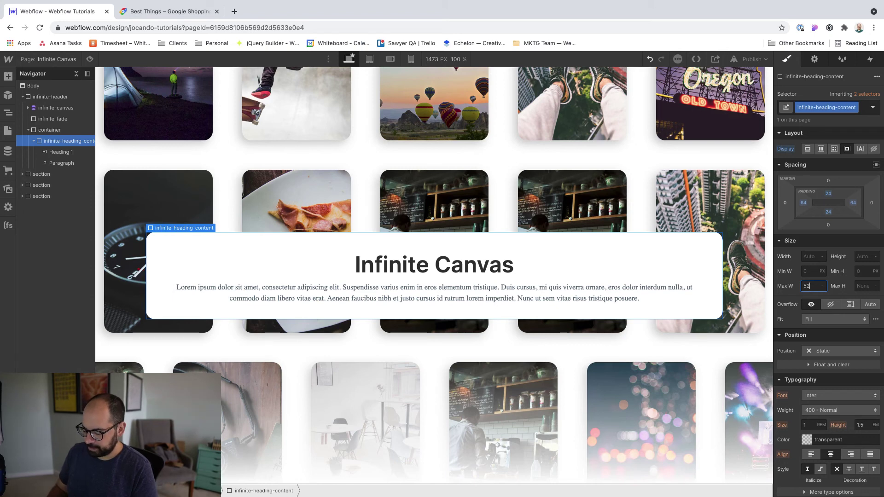
key(Return)
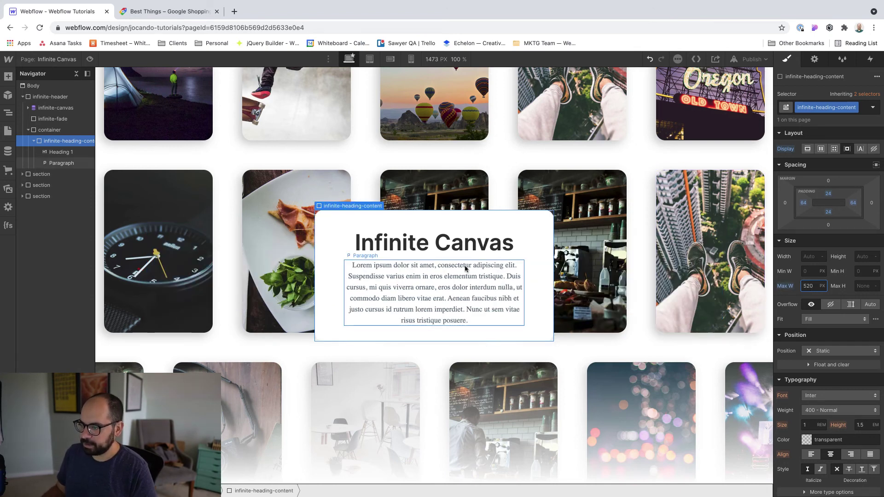
- Give the paragraph a new p-large class with 1.25 rem font size
click(460, 281)
key(super+Return)
text(p-l)
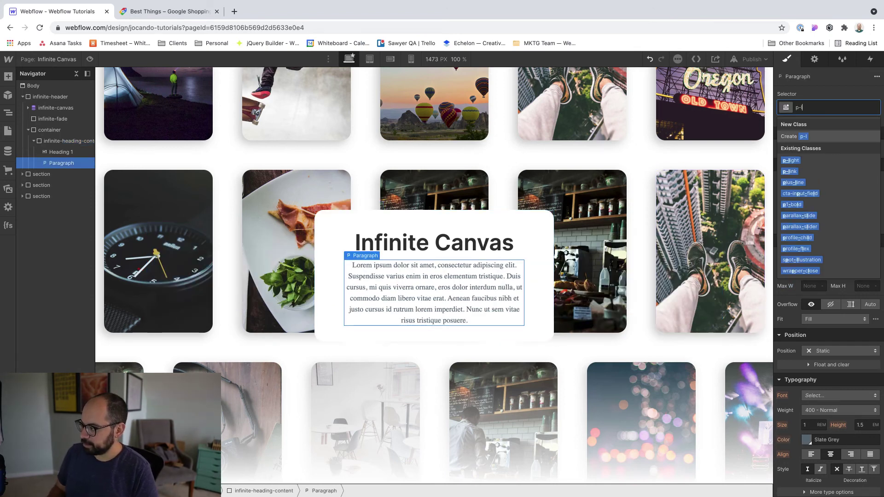
text(arge)
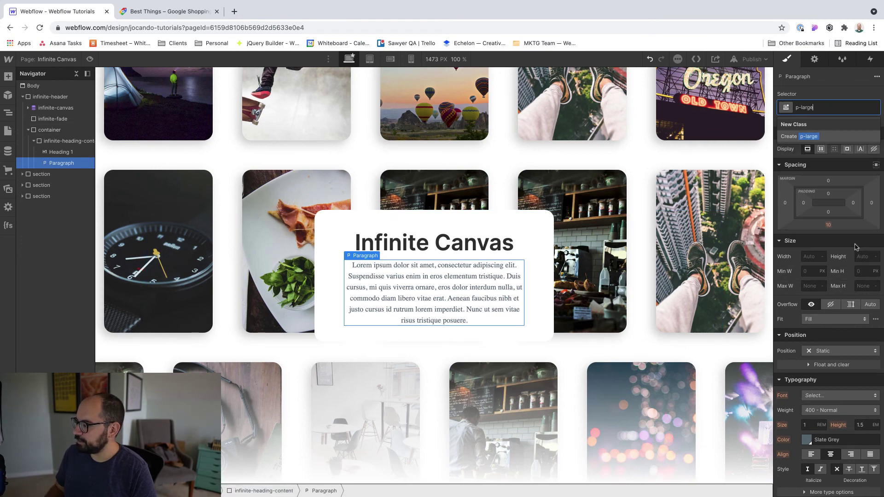
key(Return)
click(809, 426)
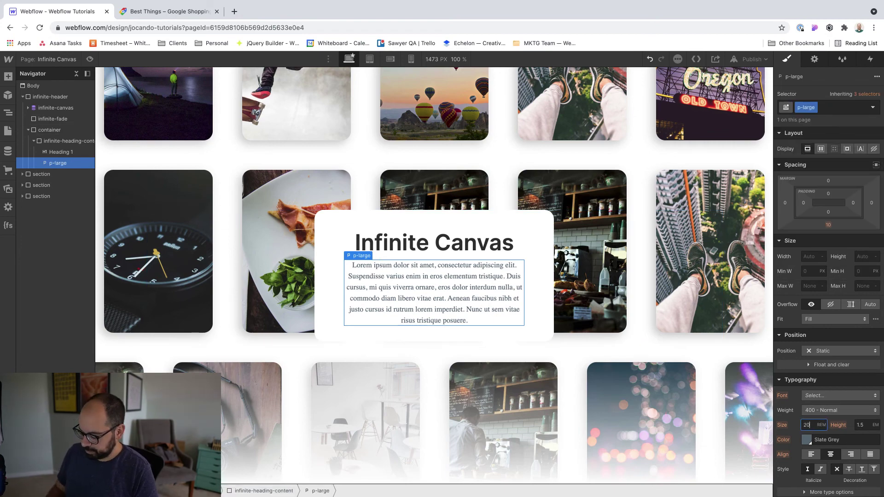
key(Tab)
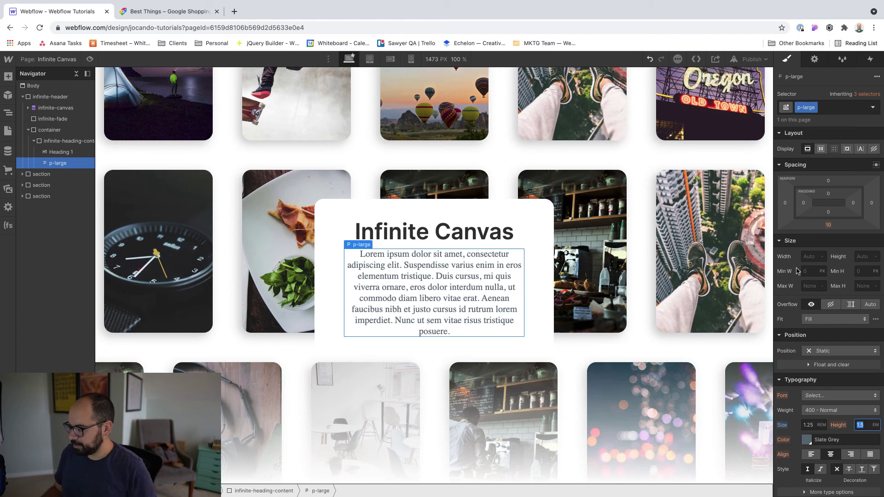
- Replace the paragraph text with "There's a lot of stuff to explore."
double_click(430, 301)
text(There's )
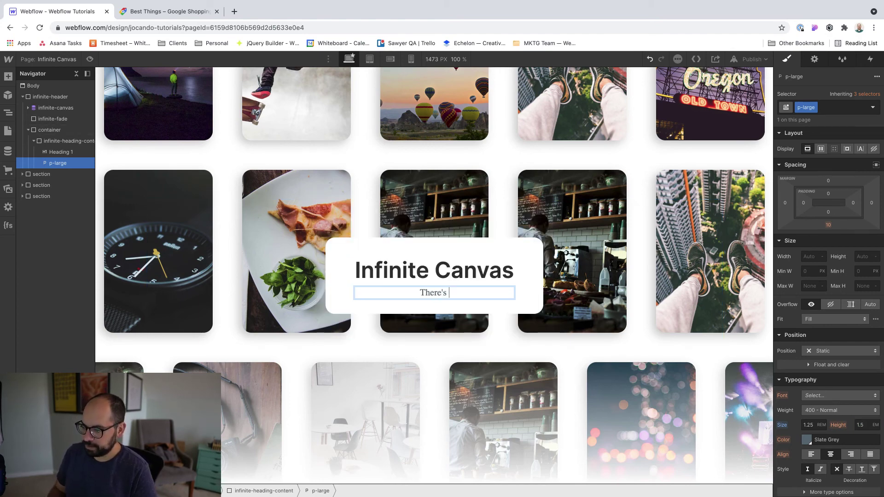
text(a lot of s)
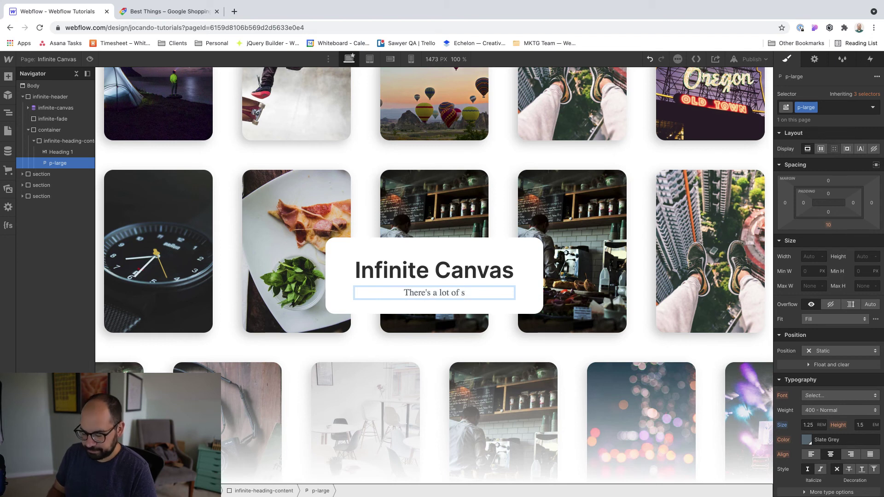
text(tuff to explore.)
key(Escape)
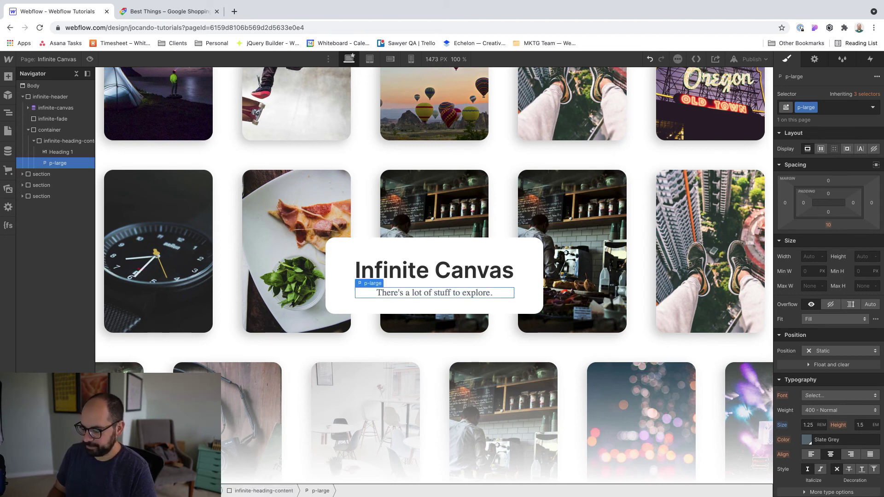
key(shift+a)
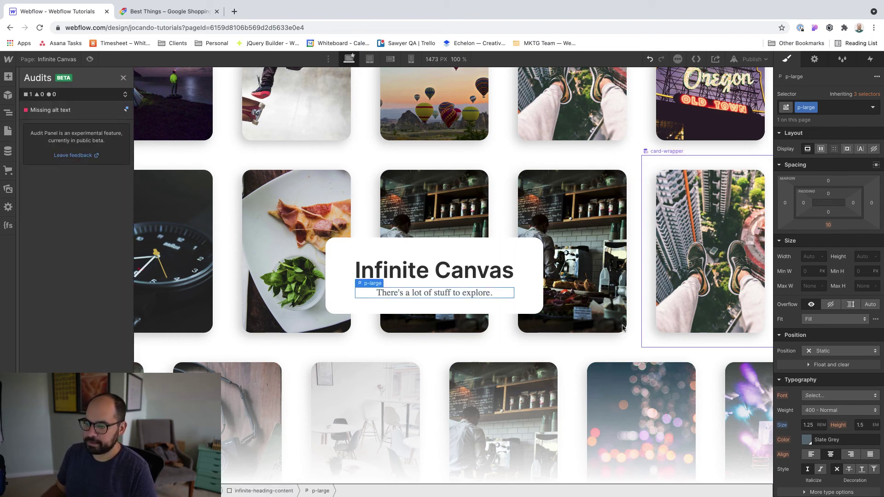
- Add a Button below the paragraph and give it the existing button class
key(z)
key(super+e)
text(button)
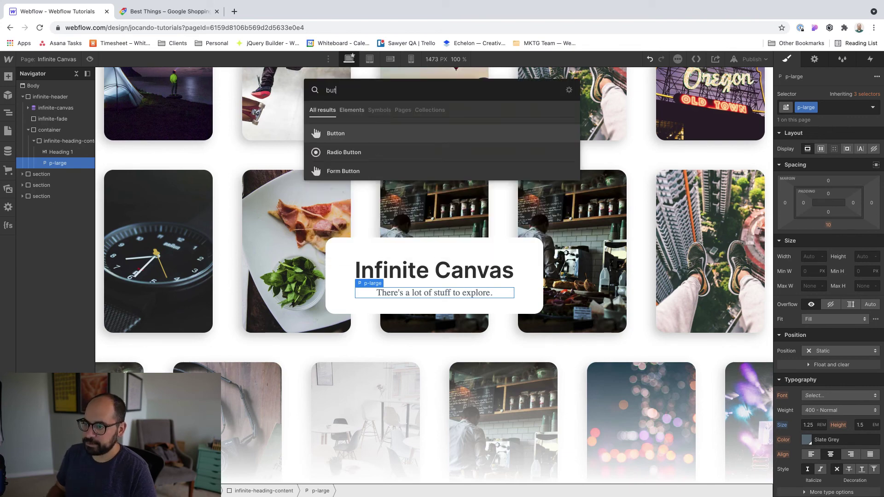
key(Return)
key(super+Return)
text(butto)
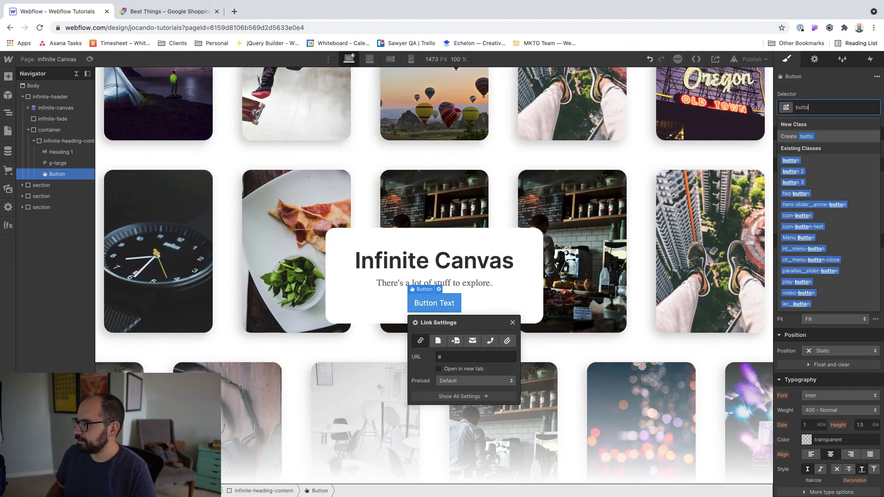
text(n)
key(Return)
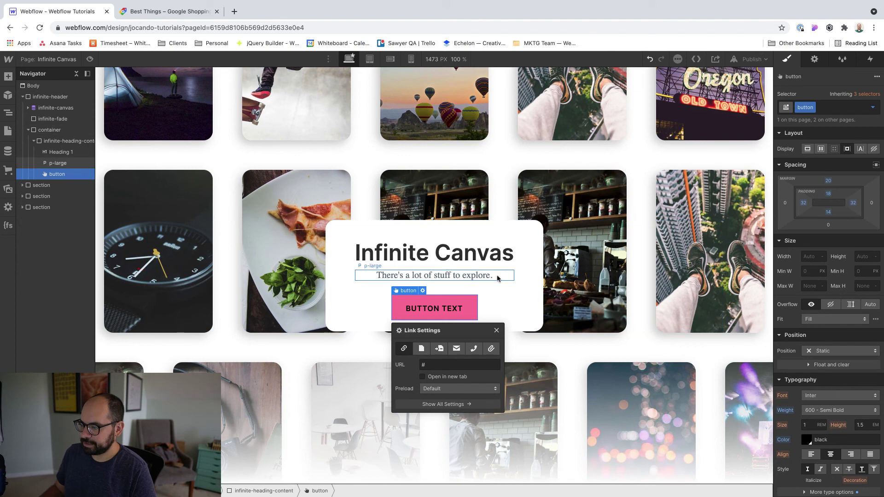
key(Escape)
- Swap the button's class, trying button 3, before settling on the rounded blue button 2
click(449, 309)
key(super+Return)
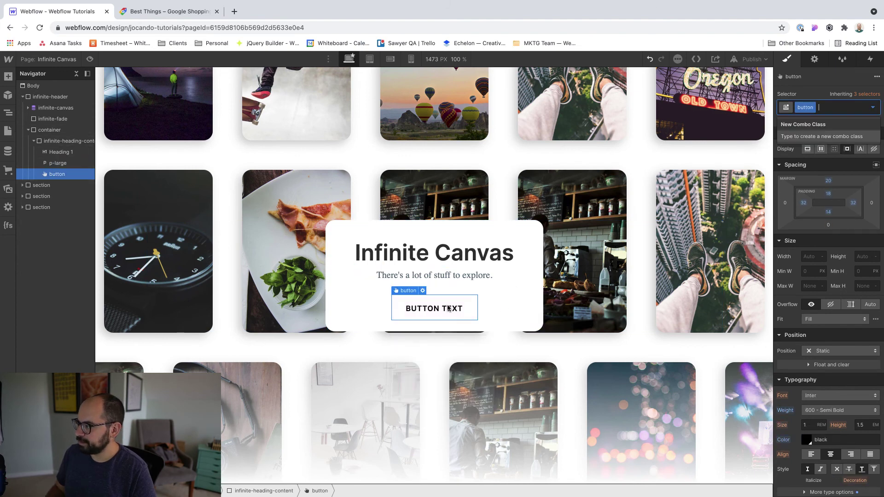
key(BackSpace)
text(butt)
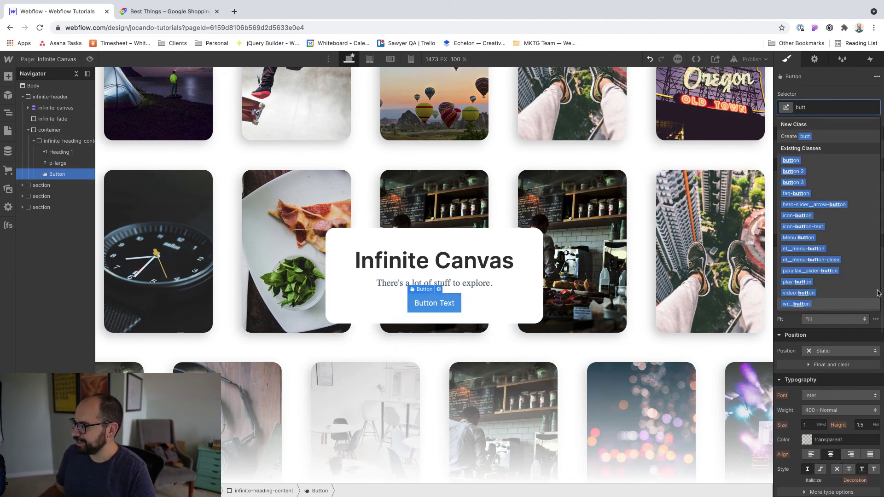
click(804, 183)
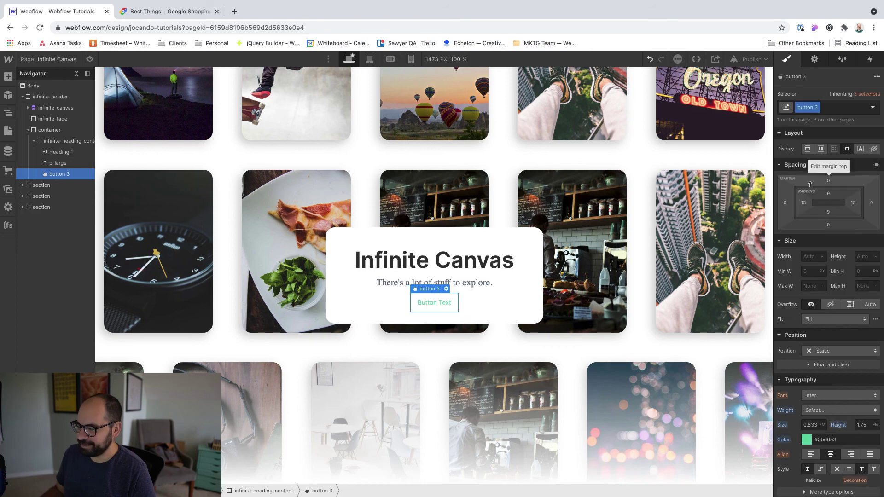
key(super+Return)
key(BackSpace)
text(bu)
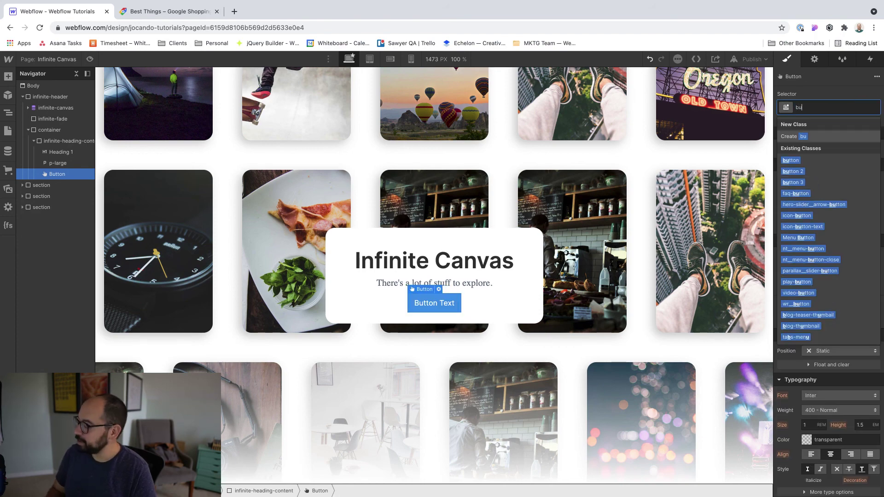
text(tt)
click(802, 166)
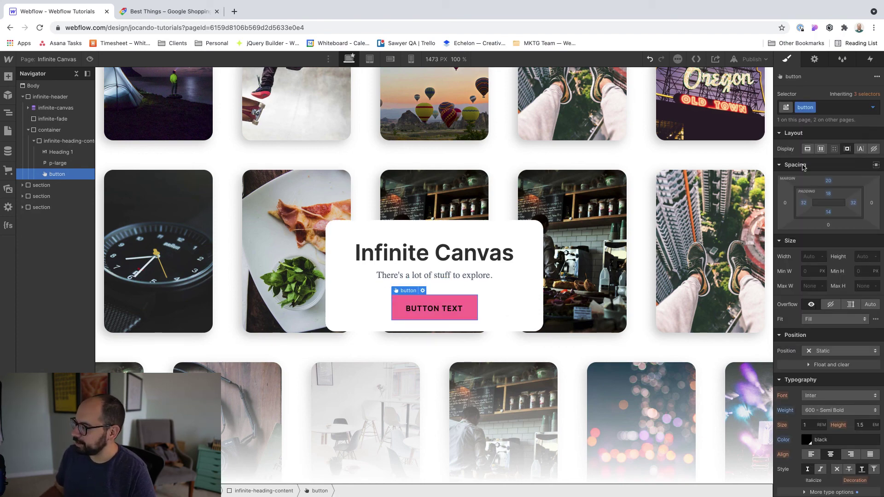
key(super+Return)
key(BackSpace)
text(butt)
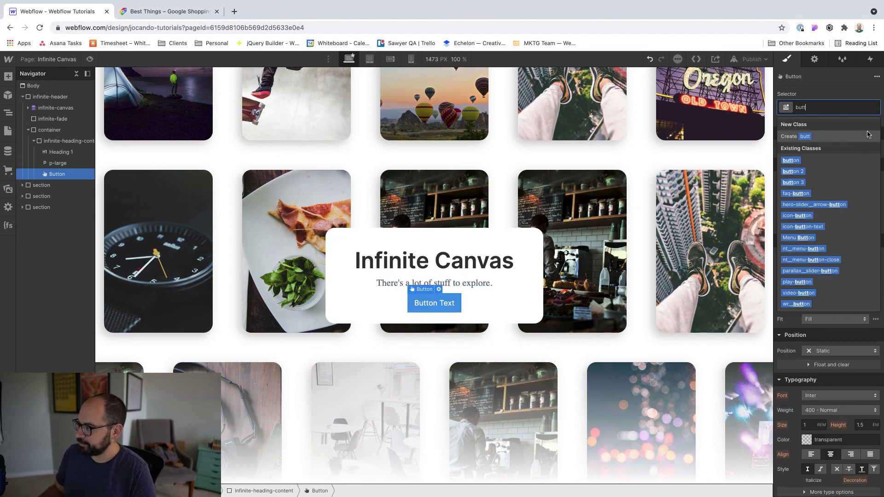
click(810, 172)
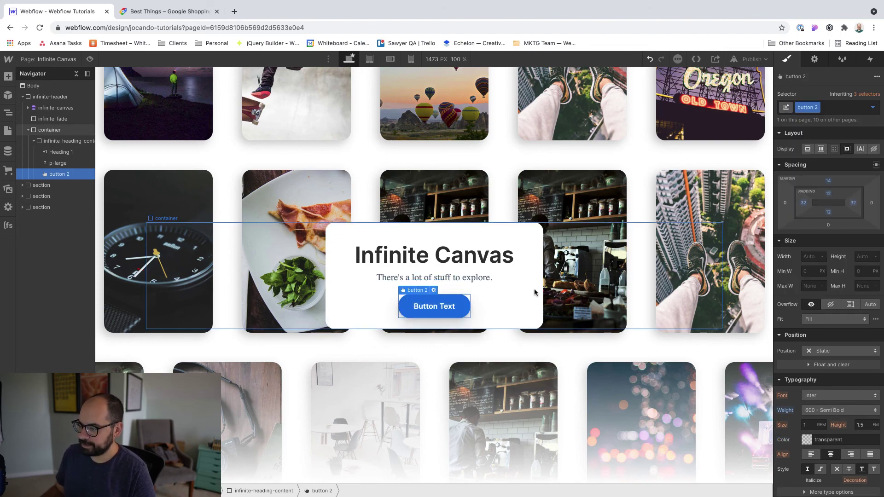
- Add an mb-0 combo class to the p-large paragraph to remove its bottom margin
click(474, 287)
click(470, 281)
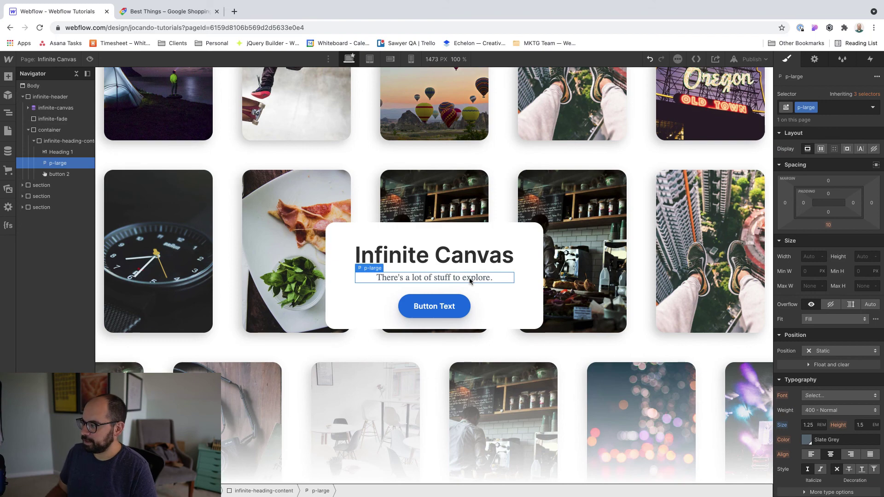
key(super+Return)
text(mb-0)
key(Return)
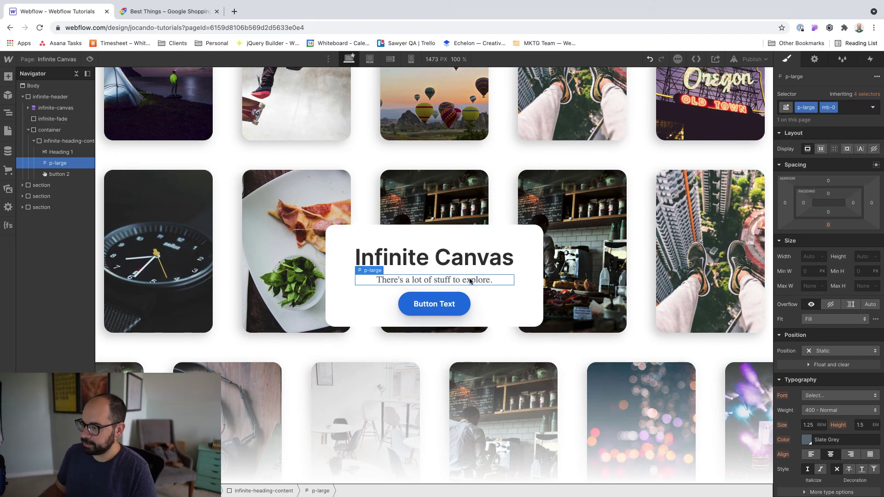
- Preview the page and scroll to check the image grid, fade and centred white box
click(616, 343)
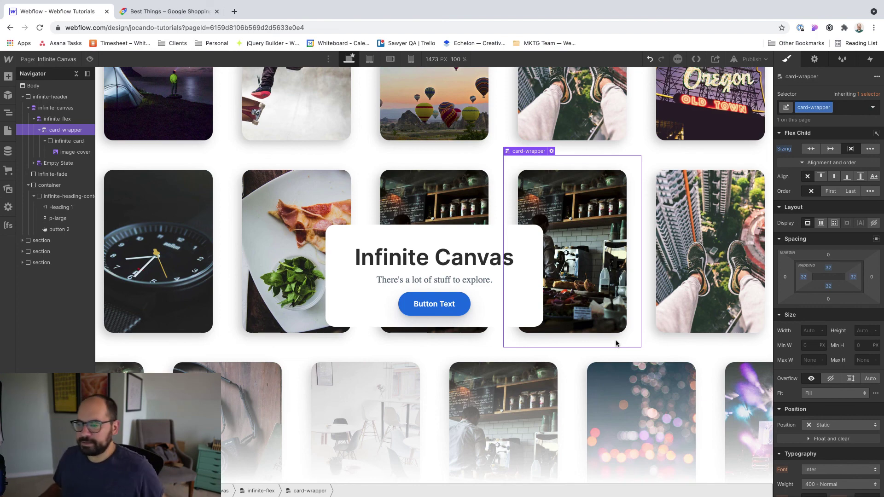
click(91, 59)
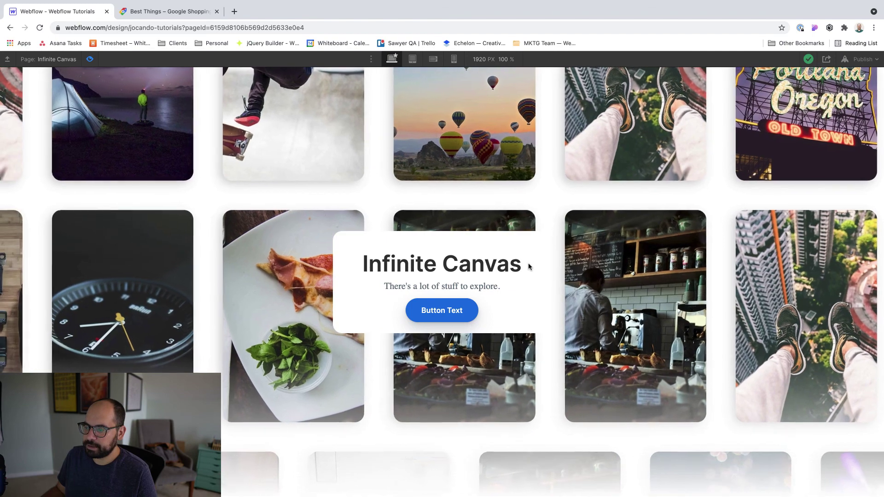
scroll(548, 363, down, 5)
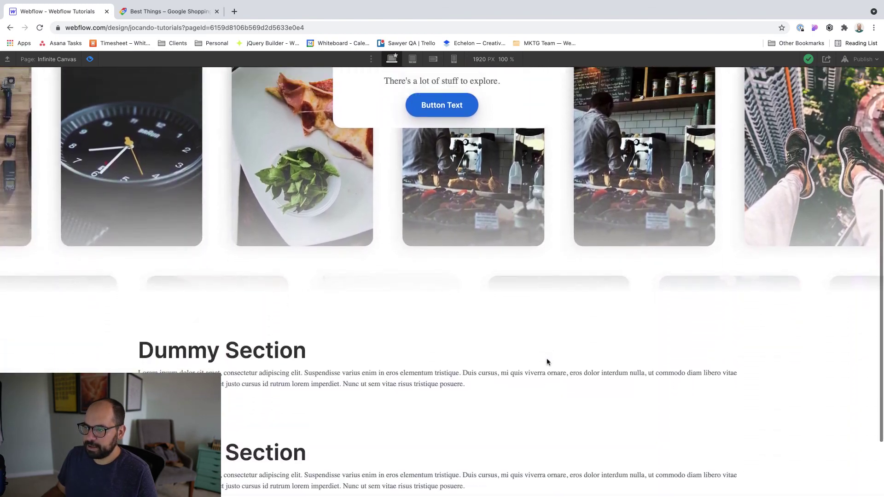
scroll(548, 363, up, 5)
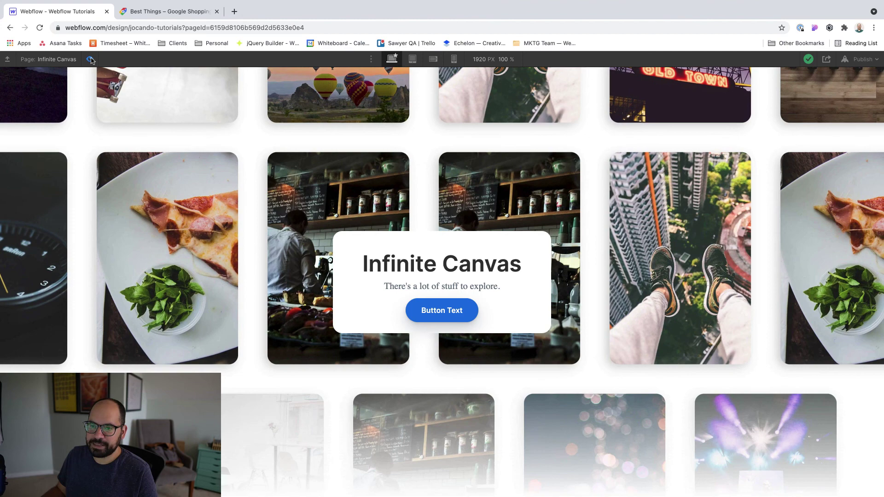
- Exit preview and inspect the white box, Infinite Canvas heading and surrounding container
click(91, 59)
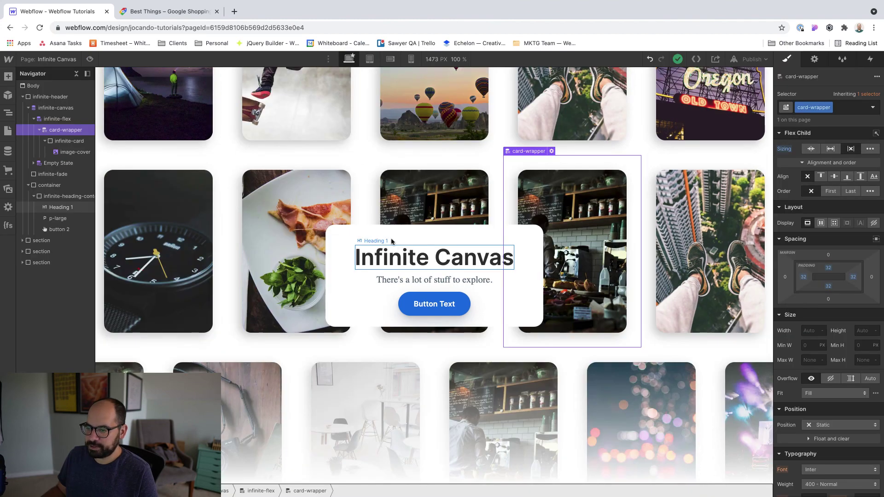
click(349, 235)
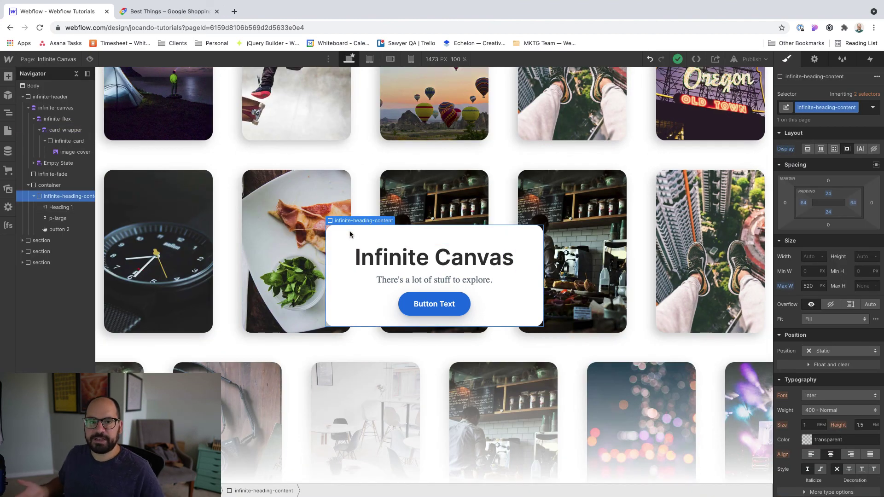
click(474, 263)
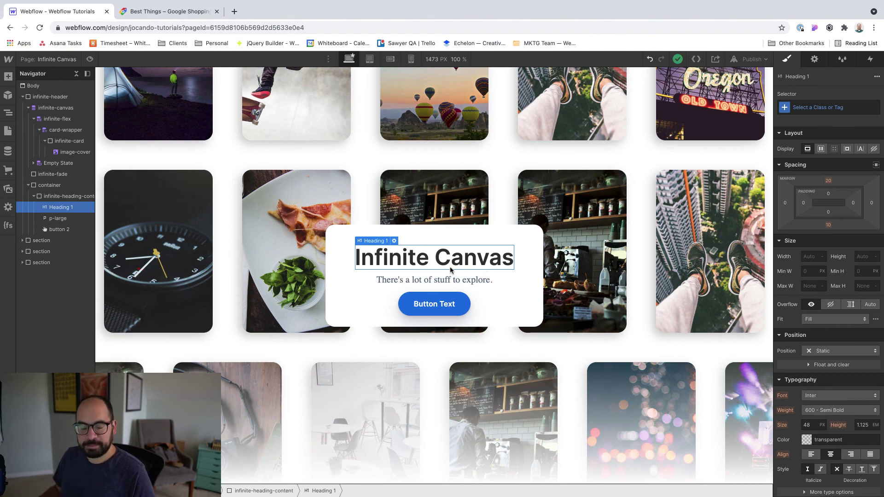
click(673, 286)
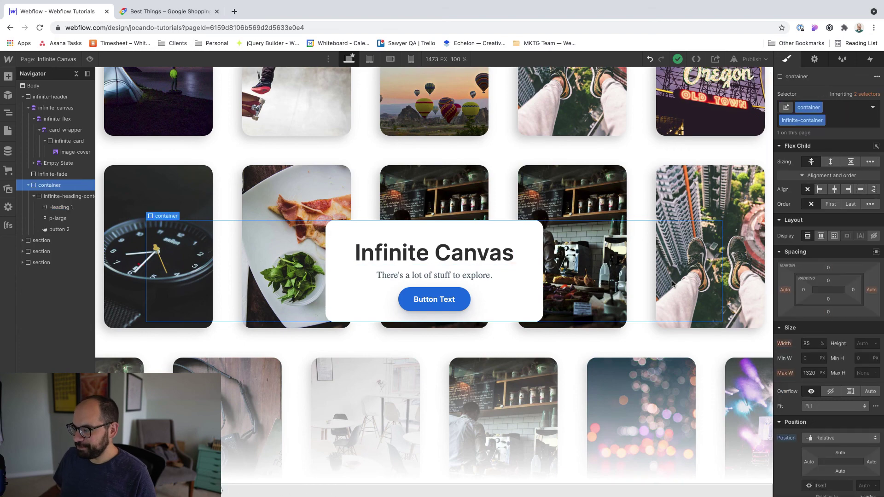
scroll(672, 286, up, 1)
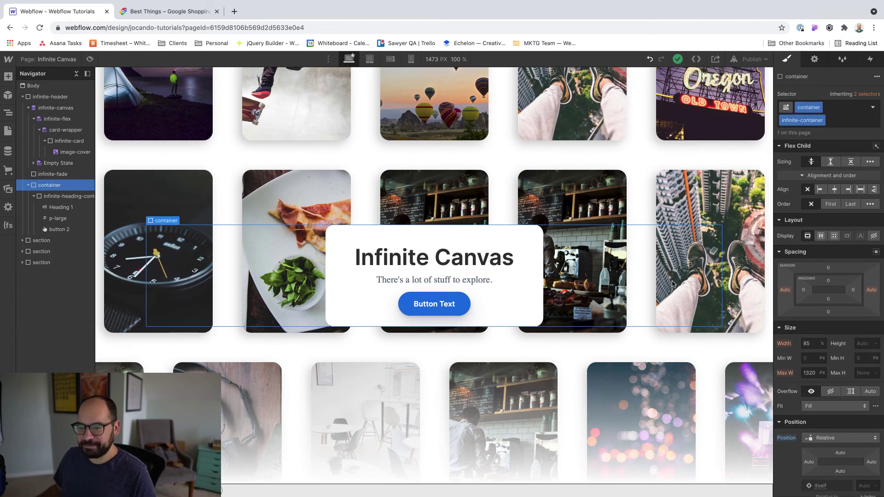